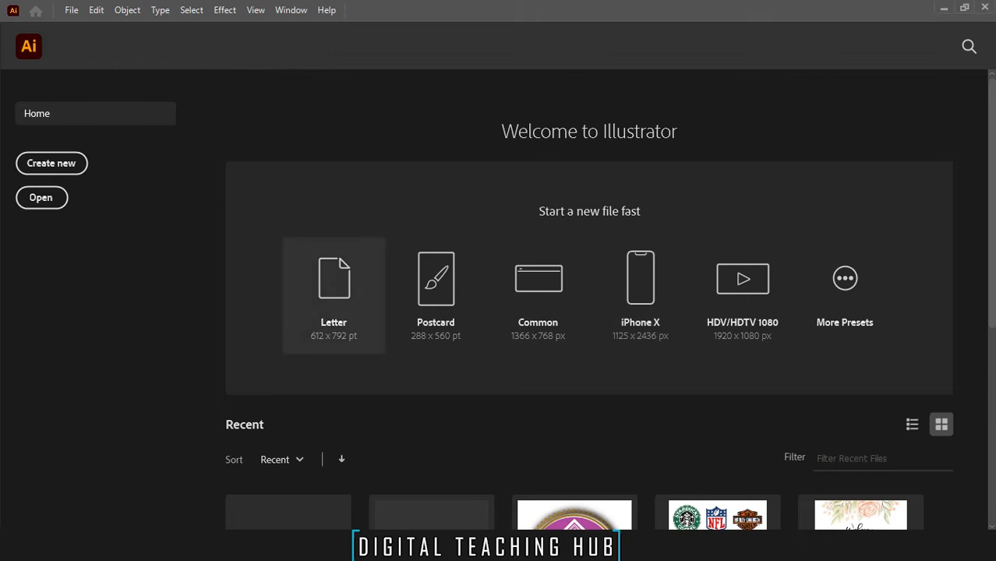
- Create a new Letter document and draw a wide rectangle in the upper half of the artboard
left_click(333, 295)
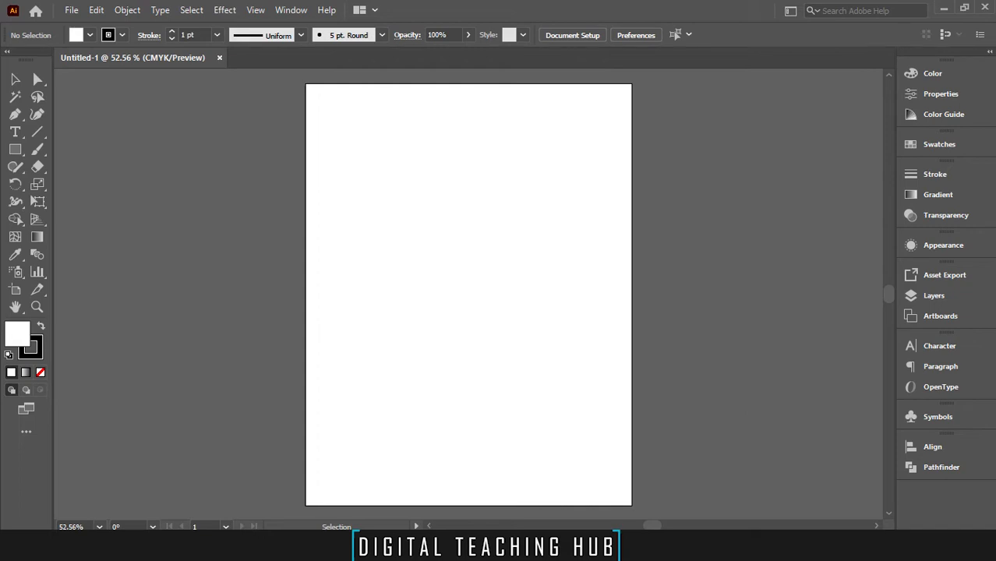
key("m")
mouse_move(360, 176)
left_mouse_down()
mouse_move(524, 298)
mouse_move(592, 325)
left_mouse_up()
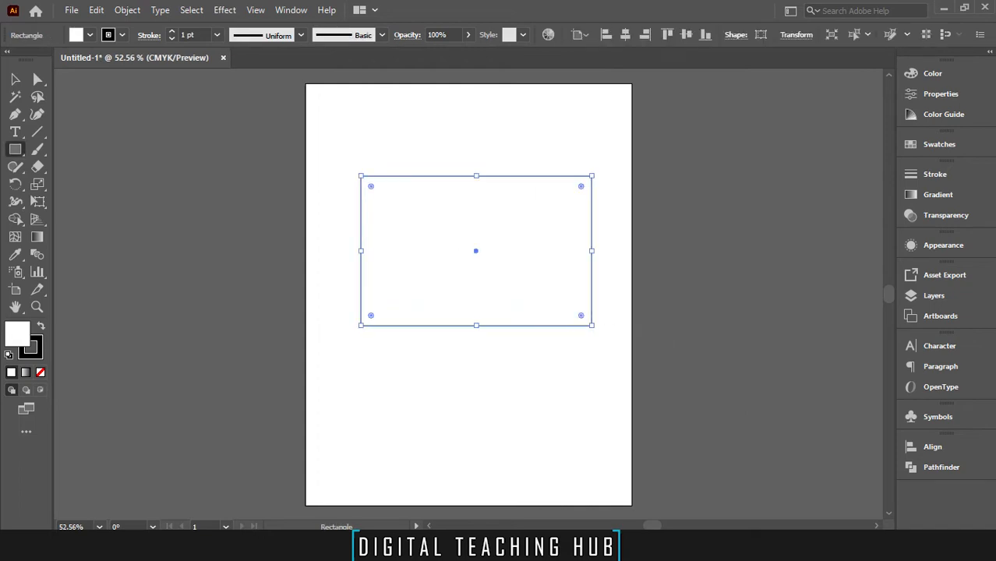
- Swap the rectangle's fill and stroke so it has a black fill and a white stroke
key("shift+x")
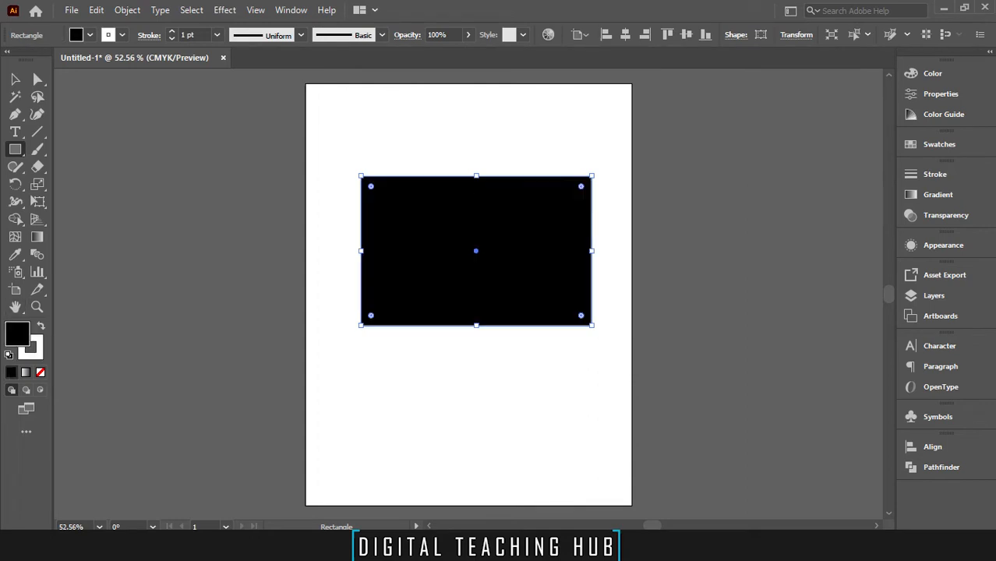
key("shift+x")
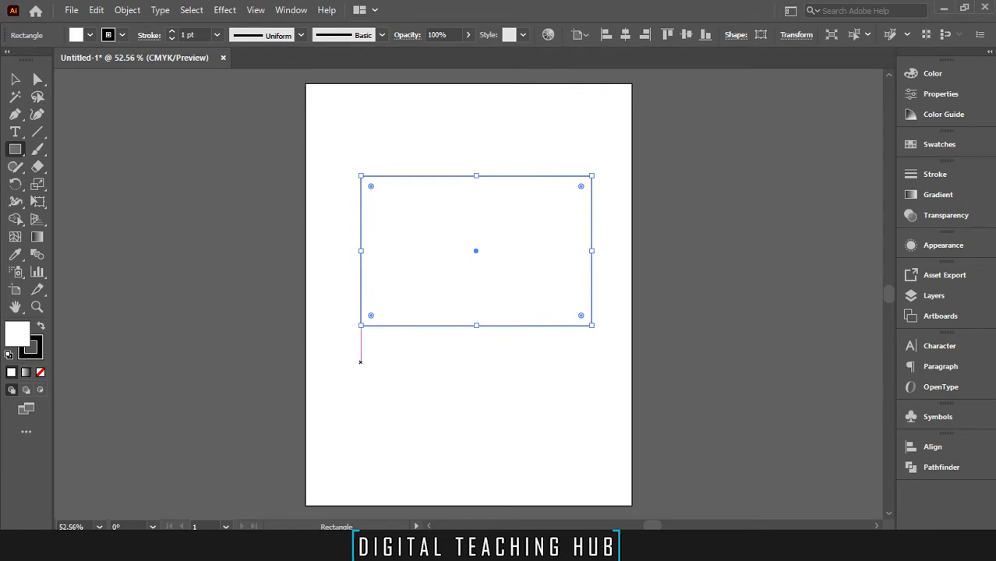
left_click(360, 363, "ctrl")
left_click_drag(343, 145, 619, 360)
left_click(40, 325)
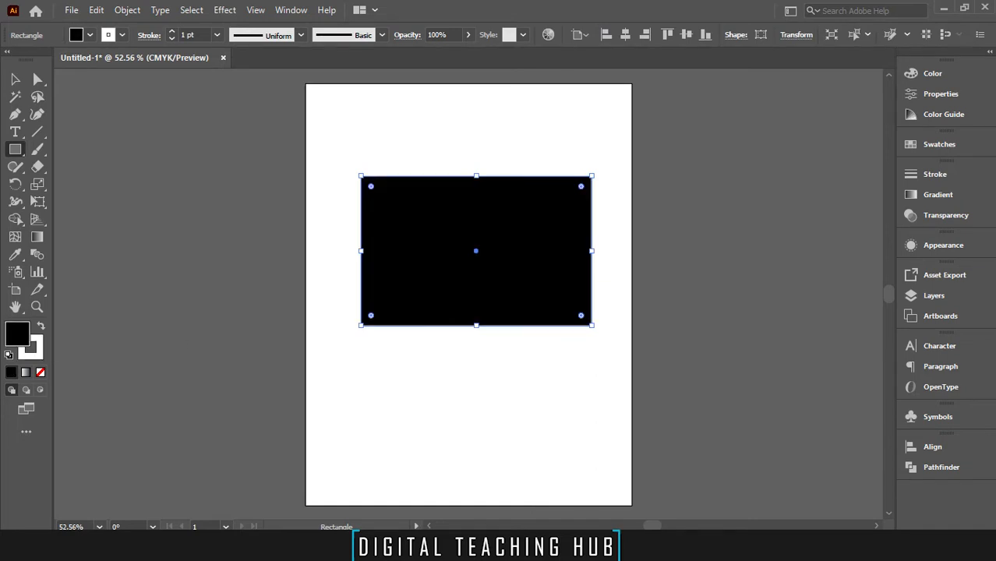
- Set the rectangle's stroke to None, make the fill active again and deselect the rectangle
left_click(31, 348)
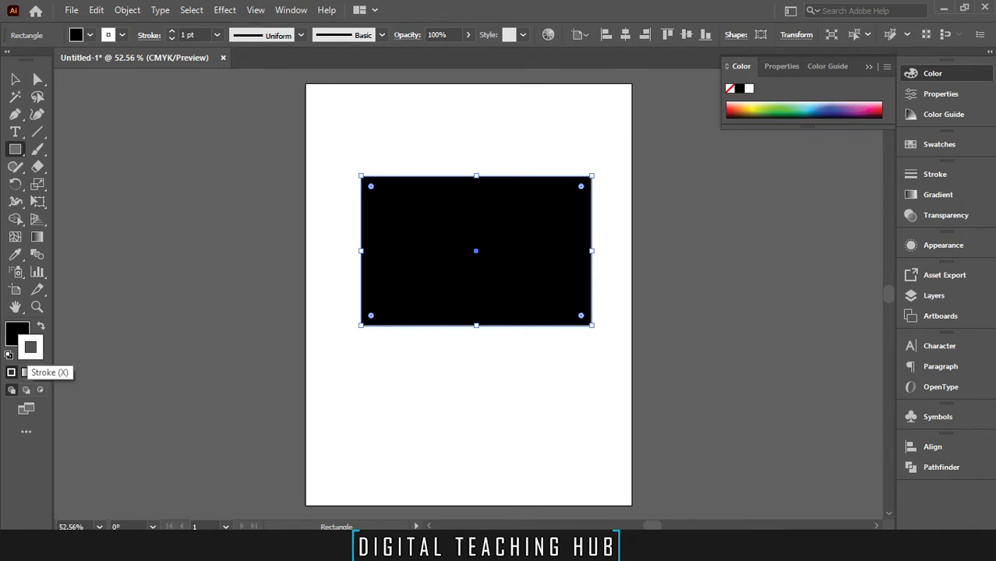
left_click(17, 333)
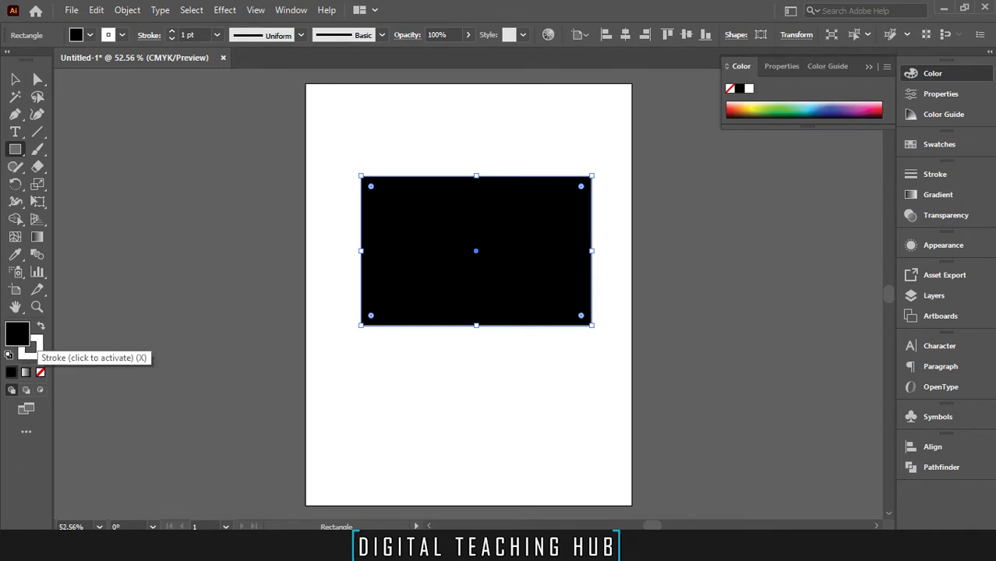
left_click(31, 346)
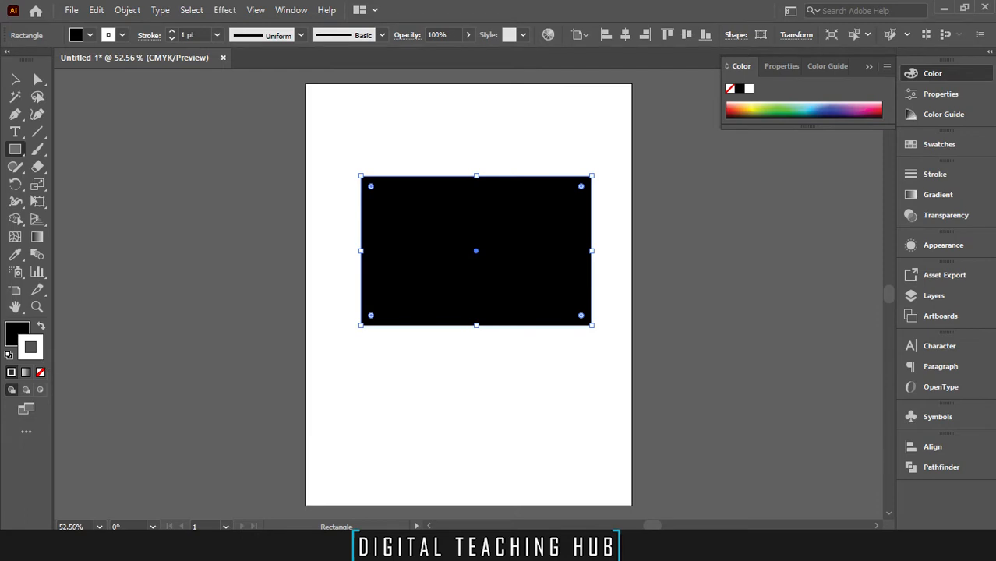
left_click(41, 371)
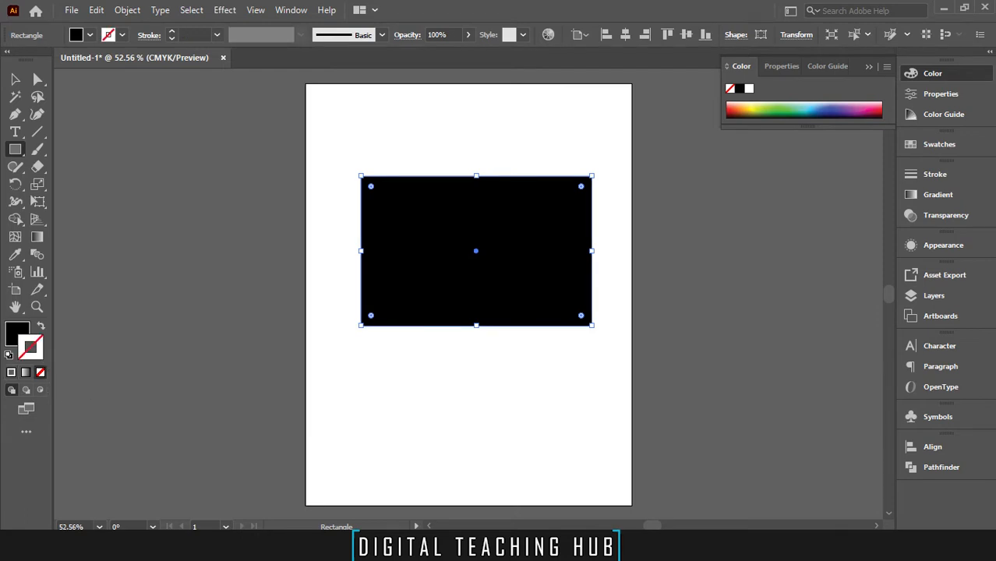
left_click(17, 333)
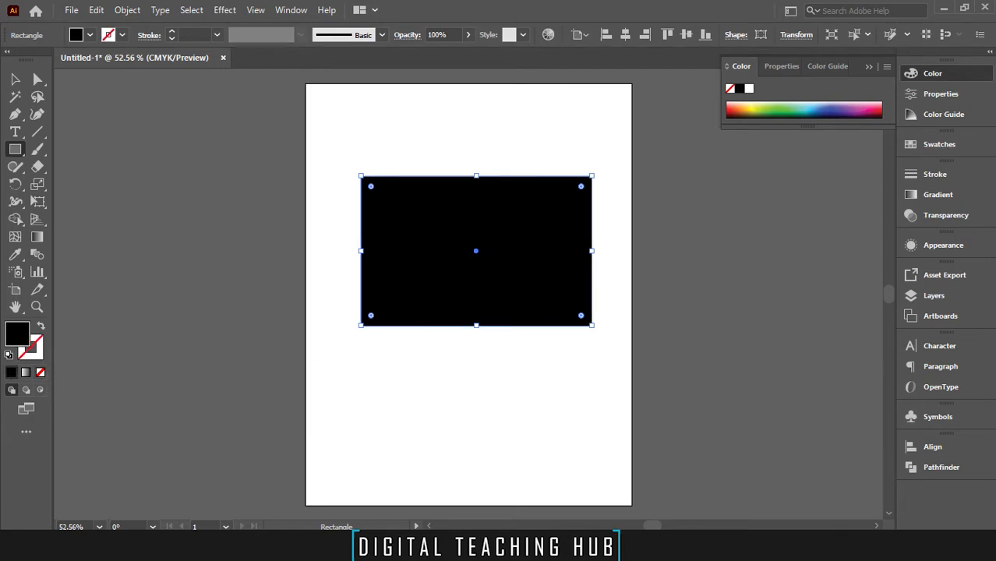
left_click(468, 295)
left_click(534, 299)
key("ctrl+shift+a")
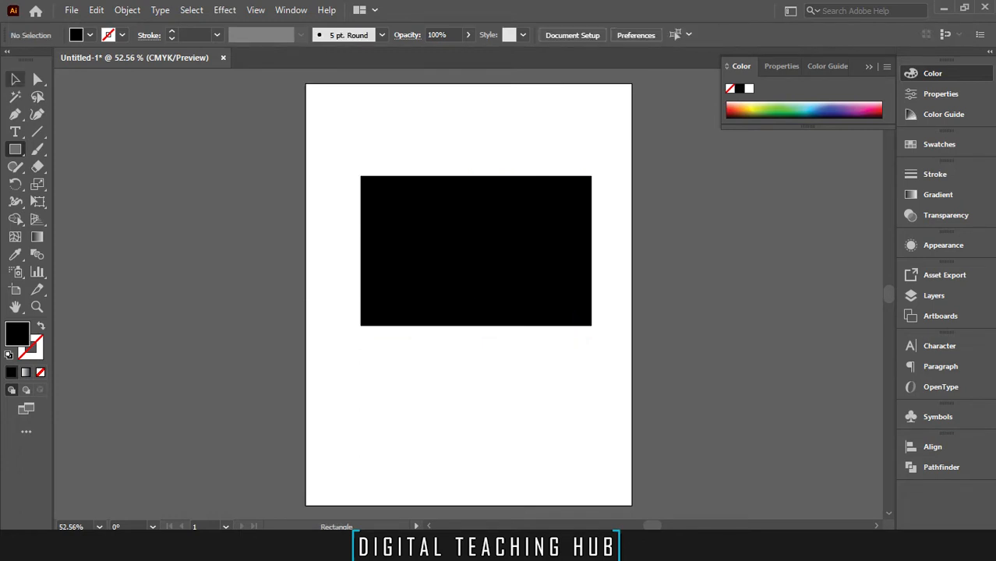
- Select the rectangle and look through the Scale, Shear and Reshape tools in the Scale tool group
left_click(15, 79)
left_click(475, 249)
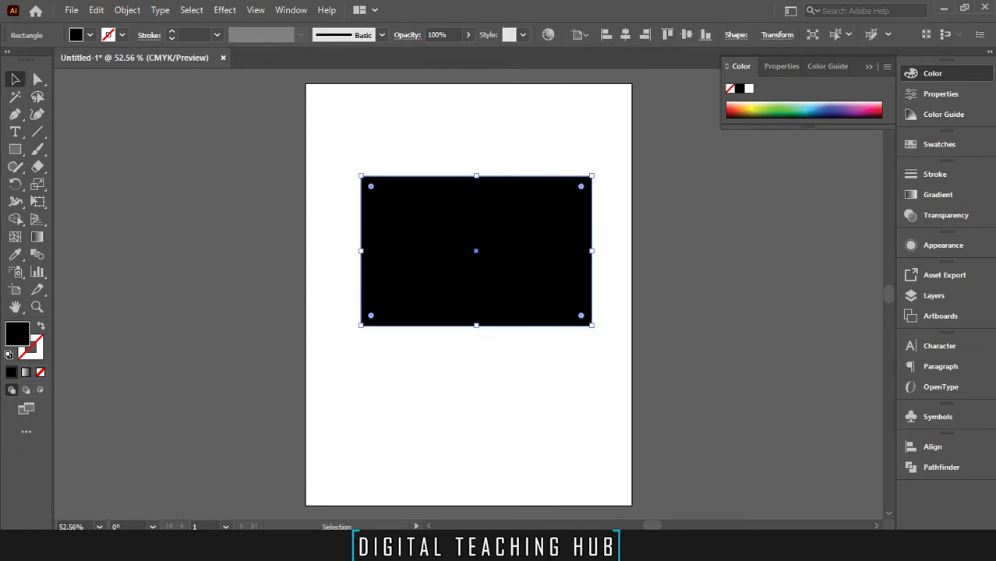
left_click(37, 183)
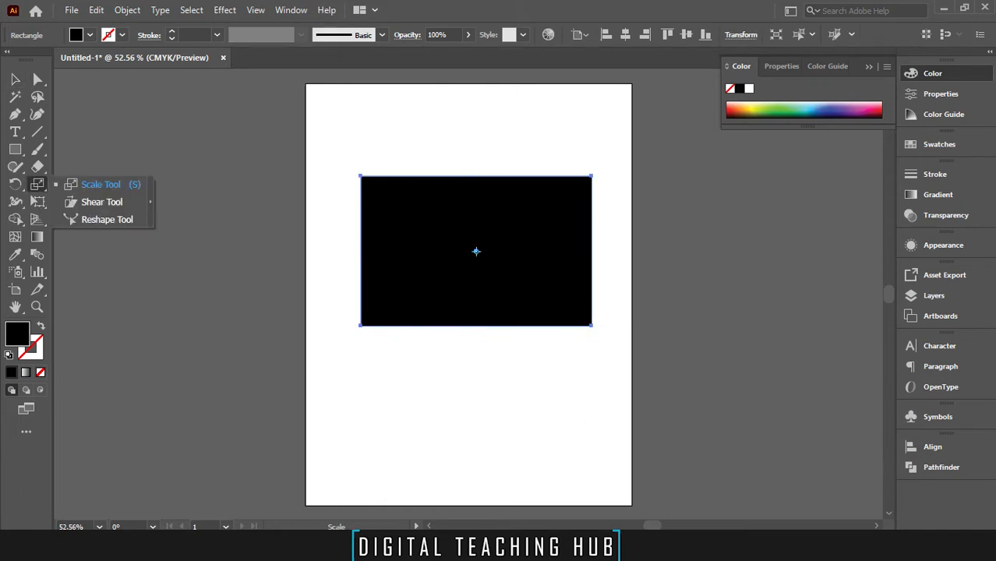
left_click(102, 202)
left_click(36, 185)
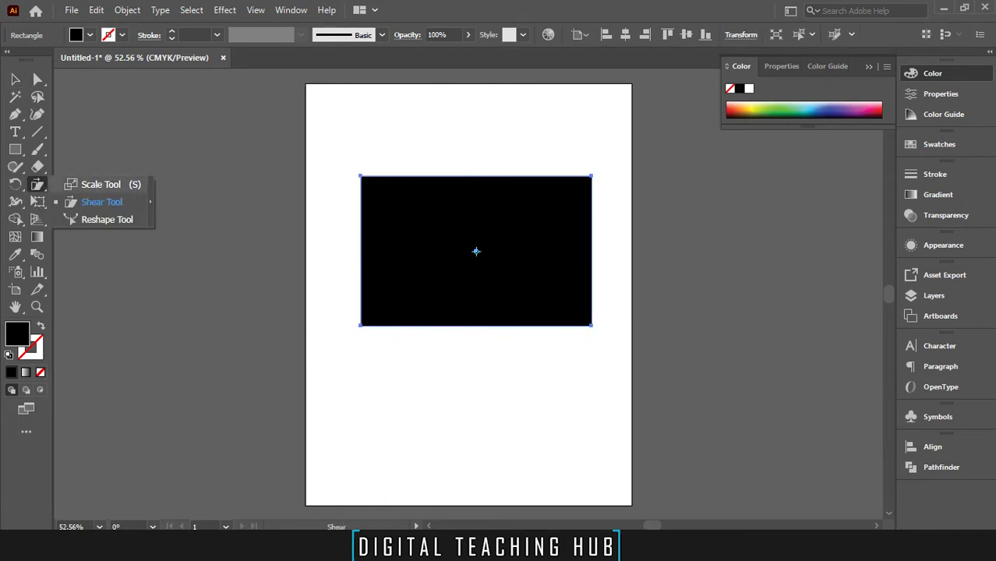
left_click(106, 220)
left_click(37, 184)
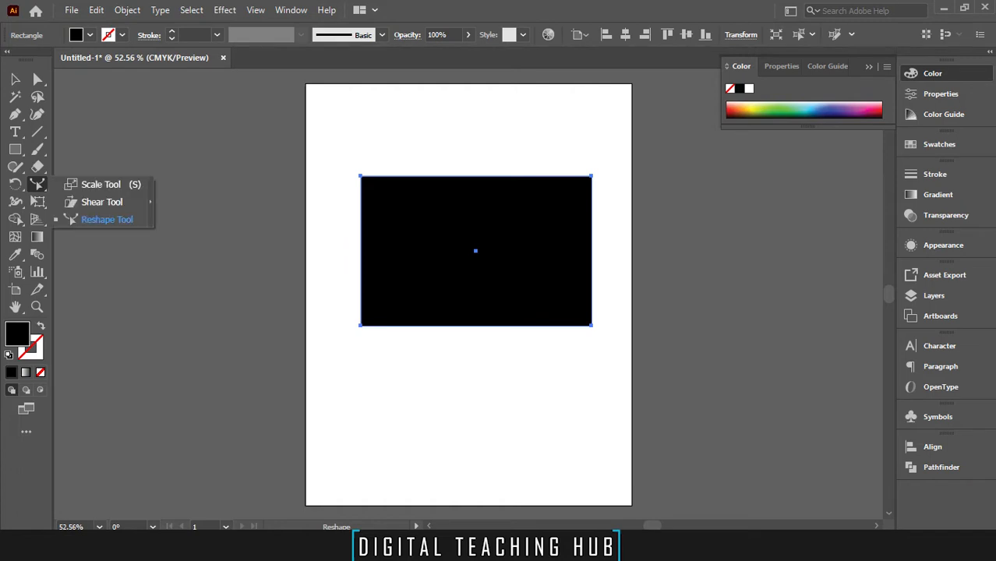
left_click(101, 185)
left_click(15, 79)
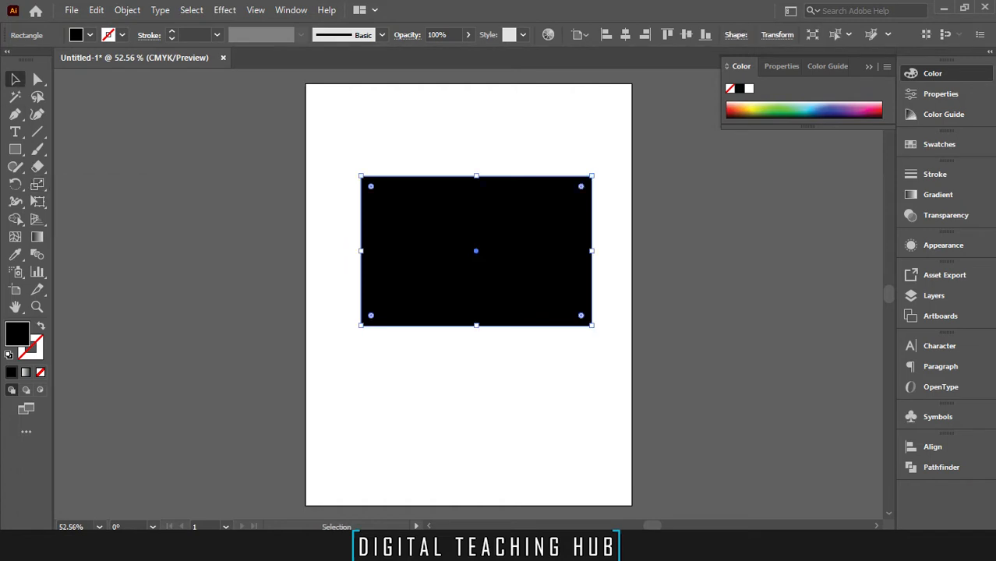
- Activate the Scale tool for the selected black rectangle
key("s")
key("shift+s")
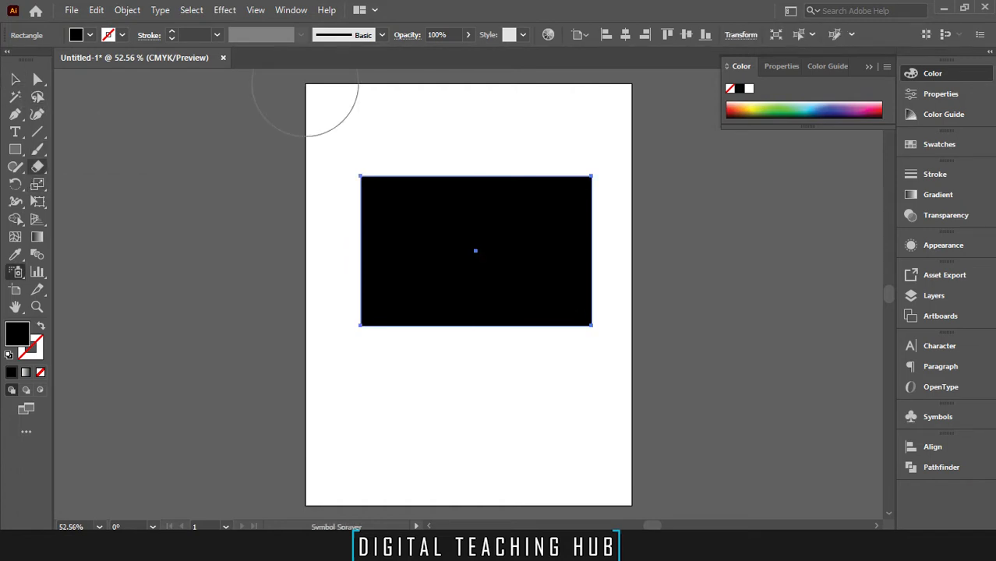
left_click(36, 185)
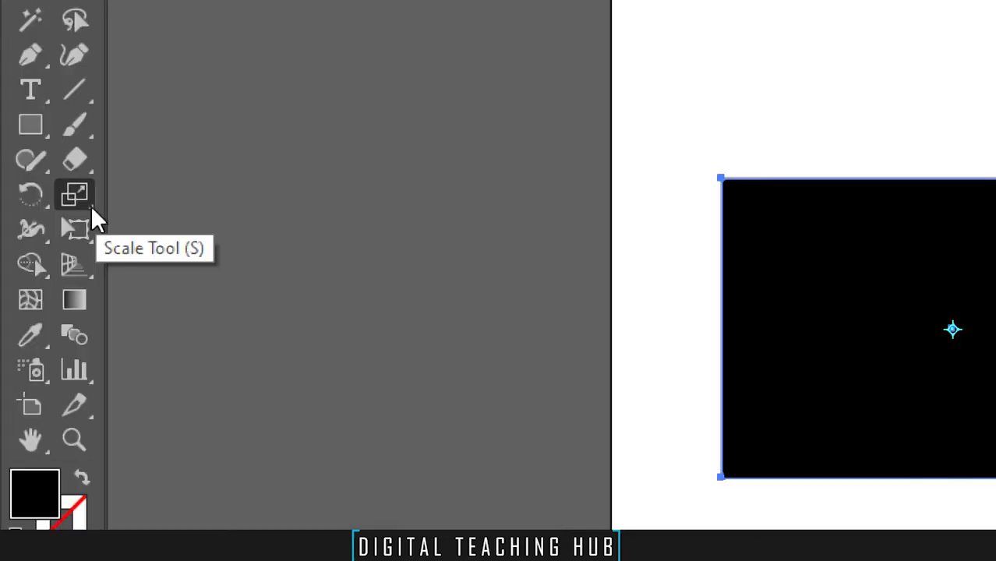
left_click(72, 195)
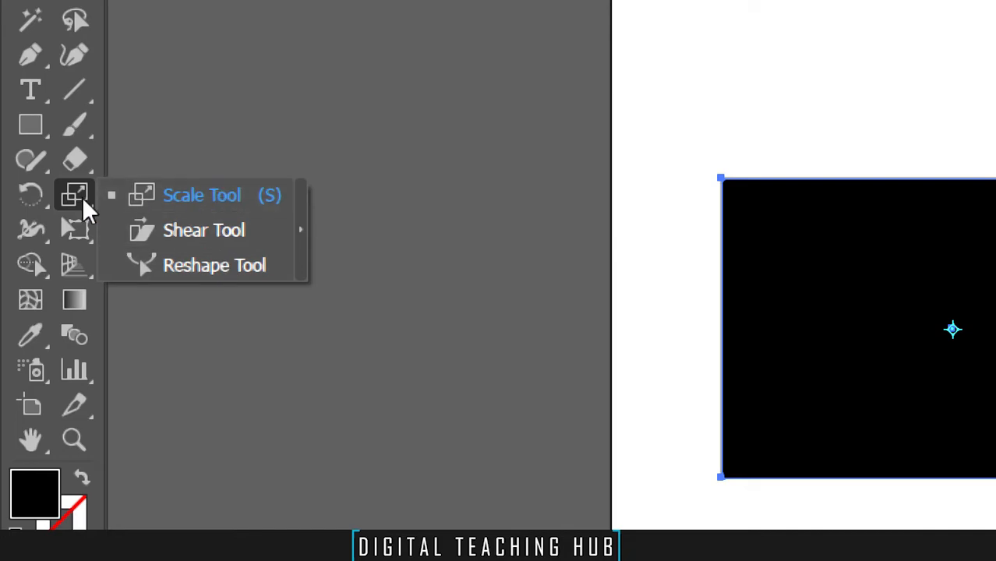
left_click(72, 187)
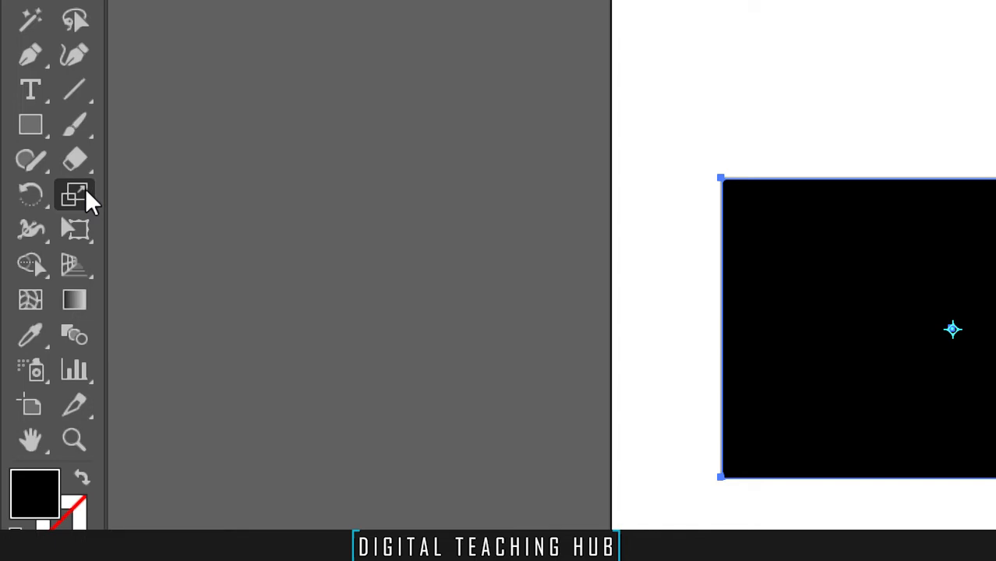
left_click(87, 191)
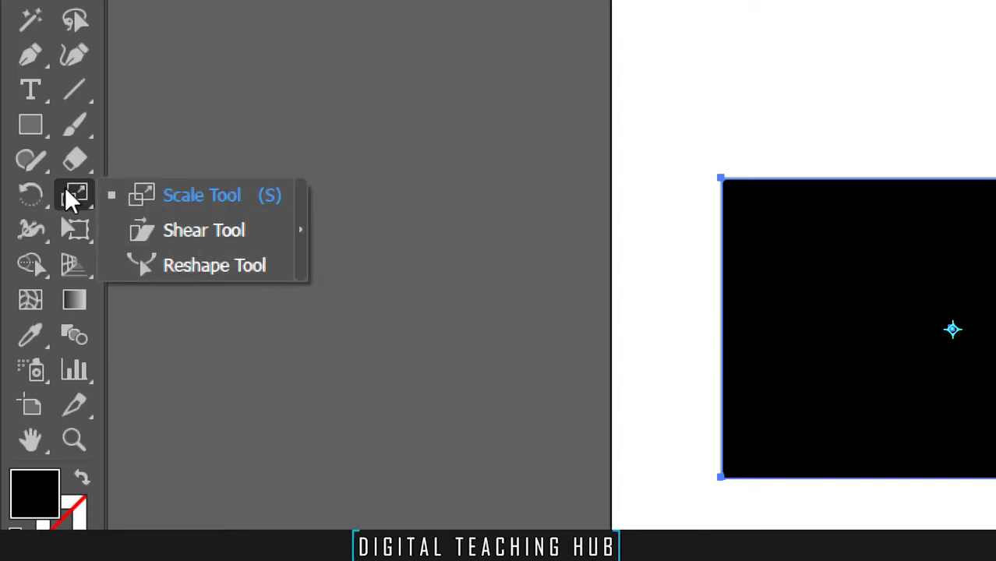
left_click(73, 192)
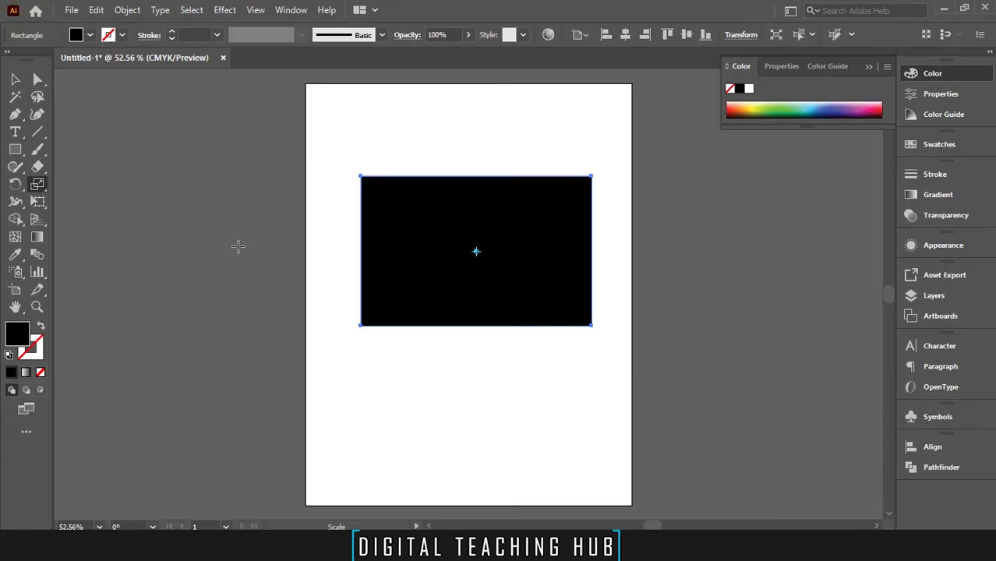
left_click(39, 183)
left_click(61, 187)
- Scale the rectangle about its centre into a nearly square shape, and rescale it about a reference point near its upper-right corner
left_click_drag(591, 175, 616, 120)
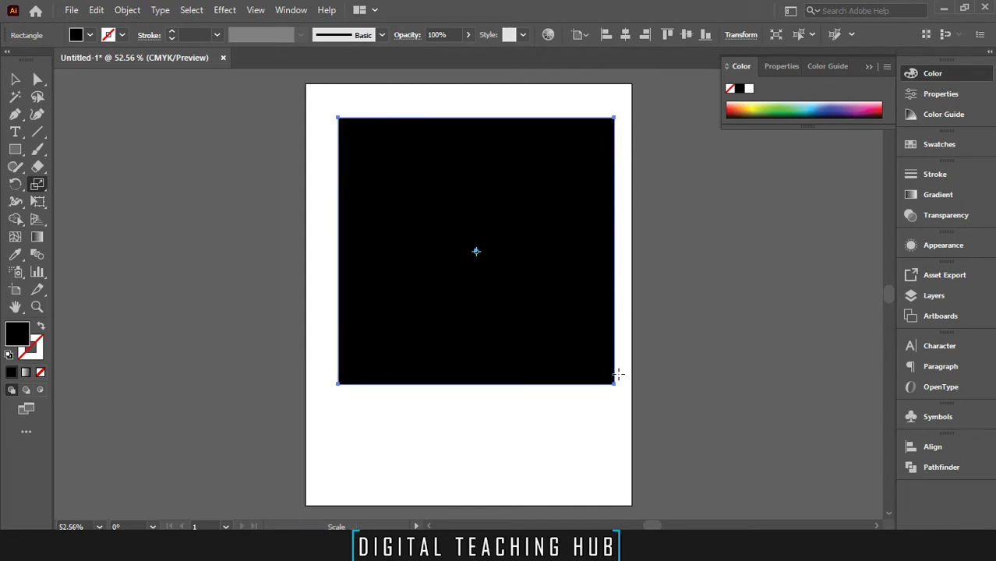
left_click_drag(618, 384, 587, 369)
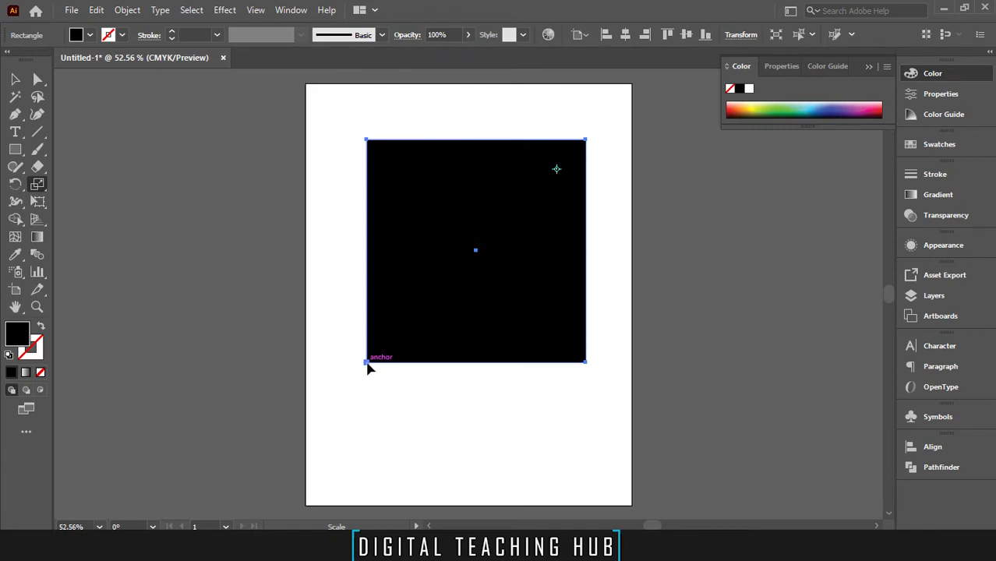
left_click_drag(368, 366, 502, 229)
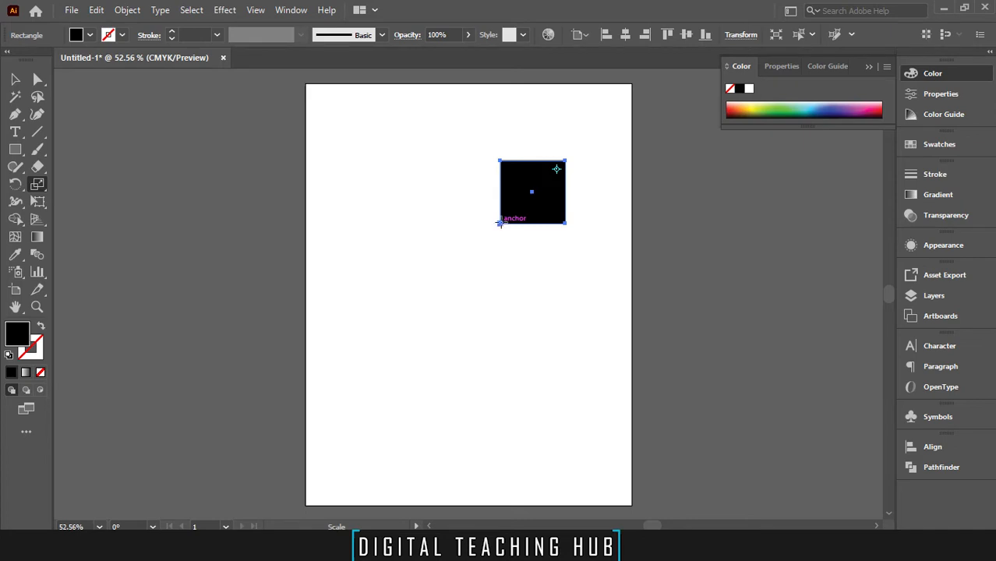
left_click_drag(498, 223, 379, 335)
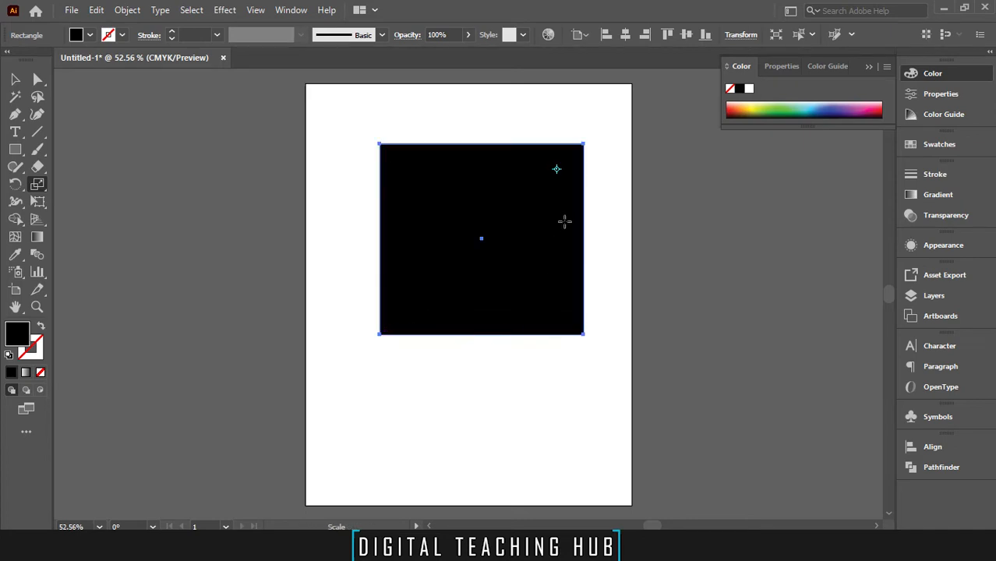
- Undo a trial scaling of the rectangle and enlarge it about its centre
left_click_drag(582, 143, 578, 212)
key("ctrl+z")
mouse_move(584, 144)
left_mouse_down()
mouse_move(569, 158)
mouse_move(592, 143)
left_mouse_up()
mouse_move(605, 129)
left_mouse_down()
mouse_move(565, 162)
mouse_move(614, 117)
mouse_move(584, 147)
mouse_move(608, 123)
left_mouse_up()
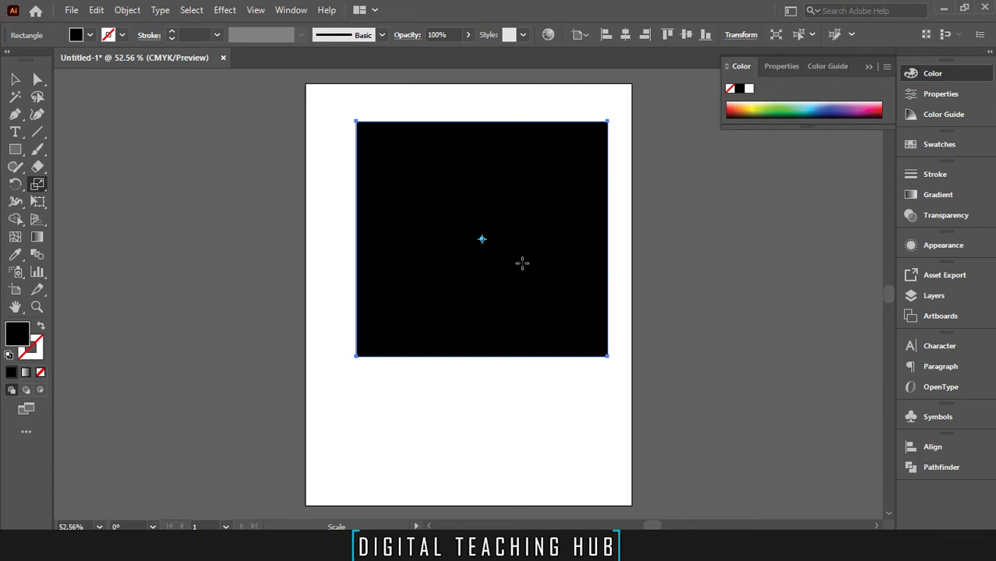
- Resize the rectangle into a square from its upper-right corner with the Selection tool, keeping the lower-left corner fixed
left_click(15, 80)
left_click(38, 186)
key("v")
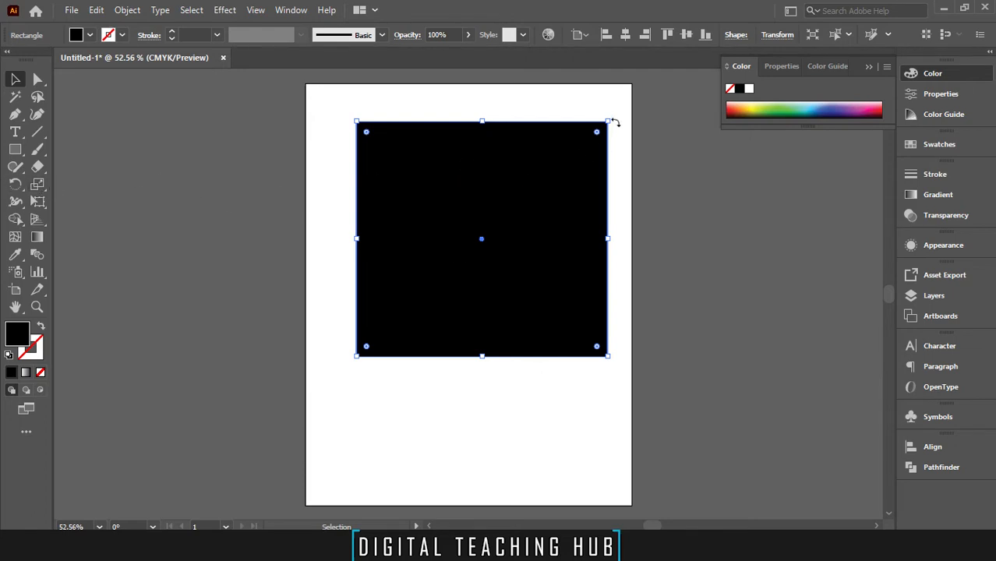
mouse_move(611, 123)
left_mouse_down()
mouse_move(532, 212)
mouse_move(617, 201)
mouse_move(455, 258)
mouse_move(591, 262)
mouse_move(596, 95)
mouse_move(662, 143)
mouse_move(518, 98)
mouse_move(613, 102)
mouse_move(512, 223)
mouse_move(613, 115)
mouse_move(461, 257)
mouse_move(609, 109)
mouse_move(468, 247)
mouse_move(596, 118)
mouse_move(483, 235)
mouse_move(589, 127)
mouse_move(568, 159)
mouse_move(553, 156)
mouse_move(604, 108)
left_mouse_up()
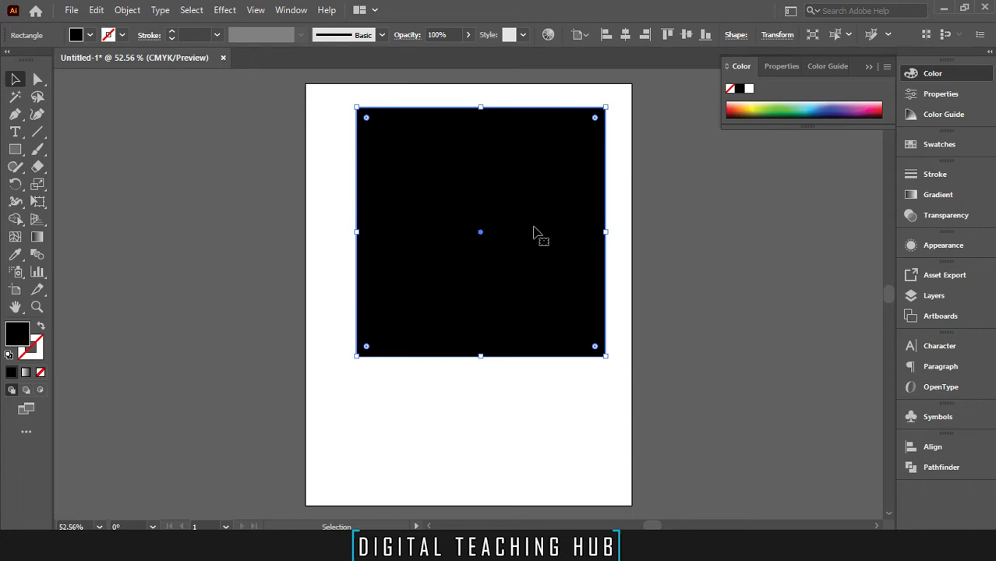
- Swap the square's fill and stroke to leave a black outline, and make a proportionally smaller concentric copy with the Scale tool
left_click(37, 185)
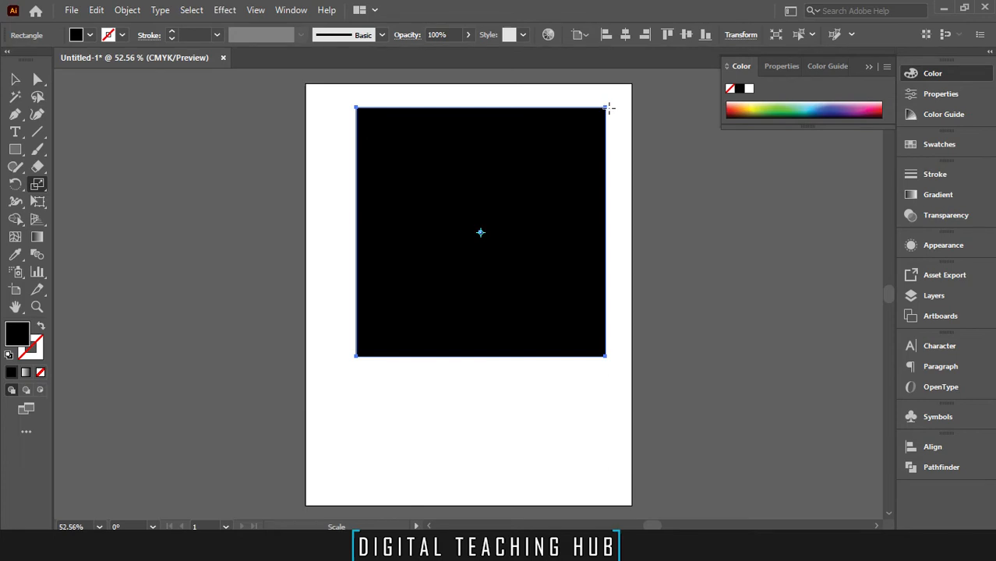
left_click(41, 327)
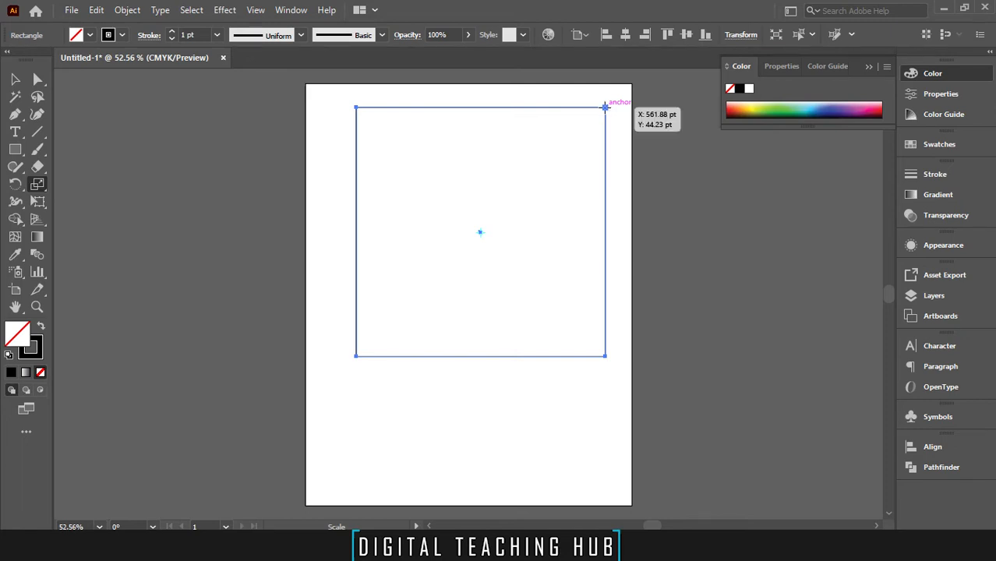
left_click_drag(605, 107, 575, 141)
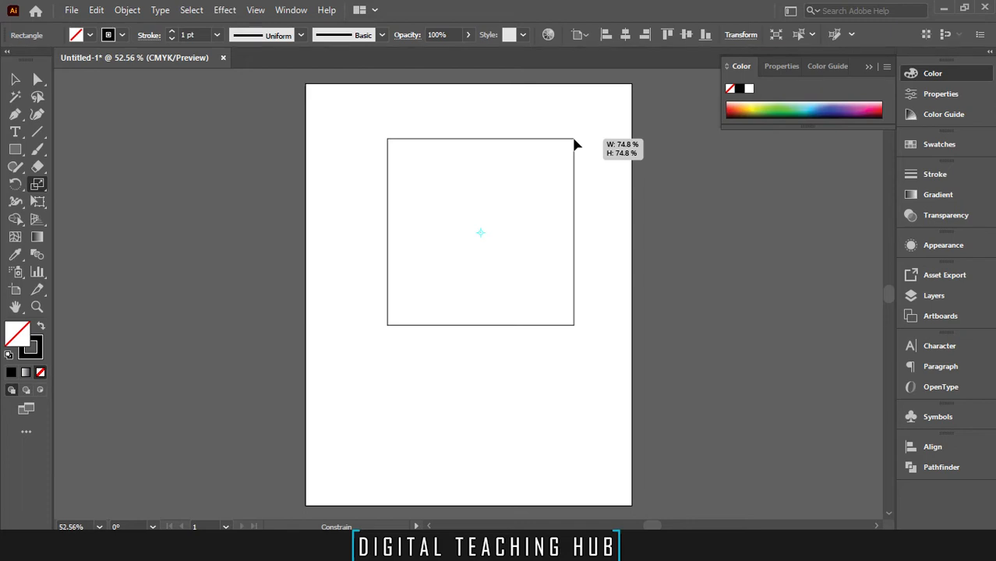
left_click_drag(574, 141, 570, 148)
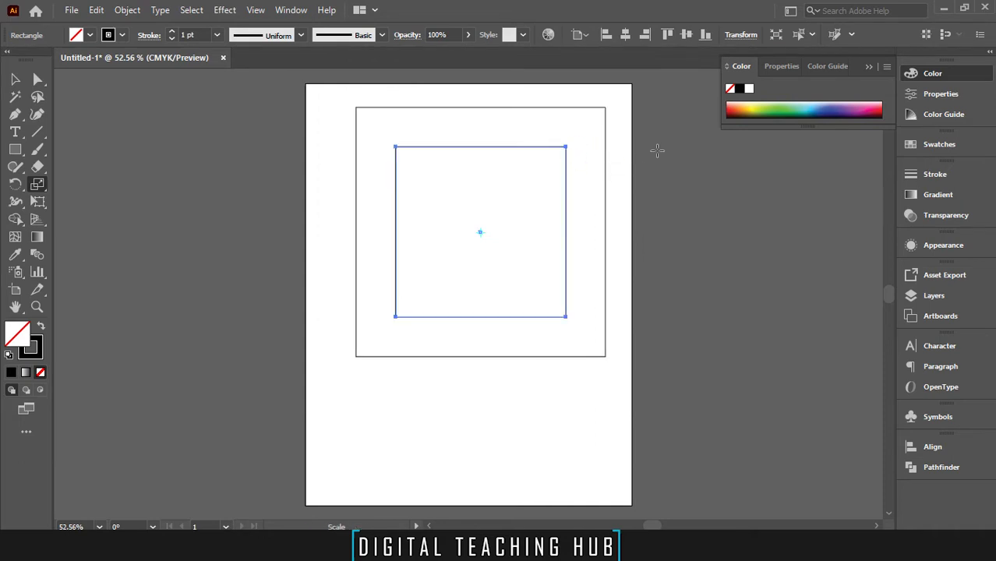
- Repeat the scaled-copy transformation until eight concentric squares are nested around the common centre
key("ctrl+d")
key("ctrl+d")
key("ctrl+d")
key("ctrl+d")
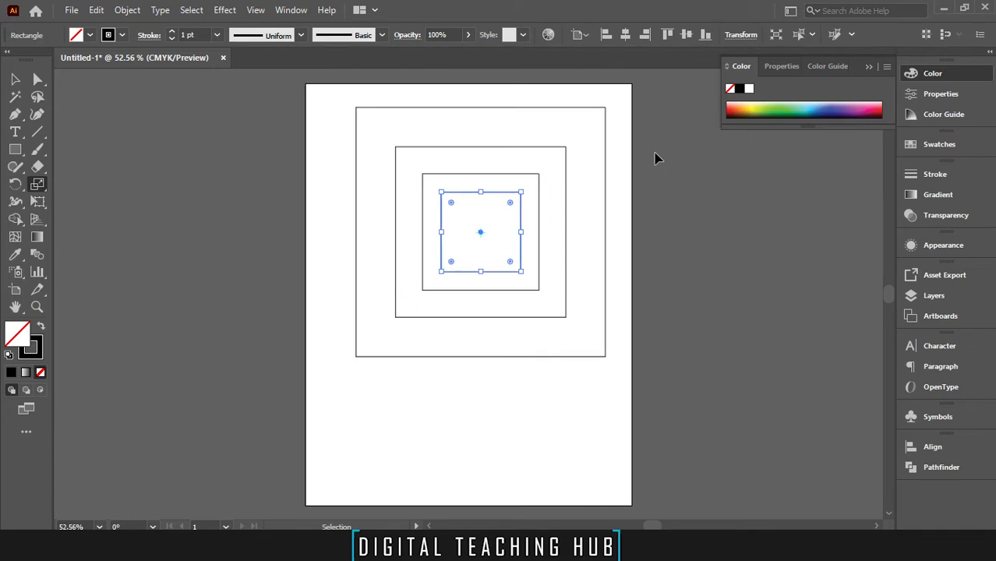
key("ctrl+d")
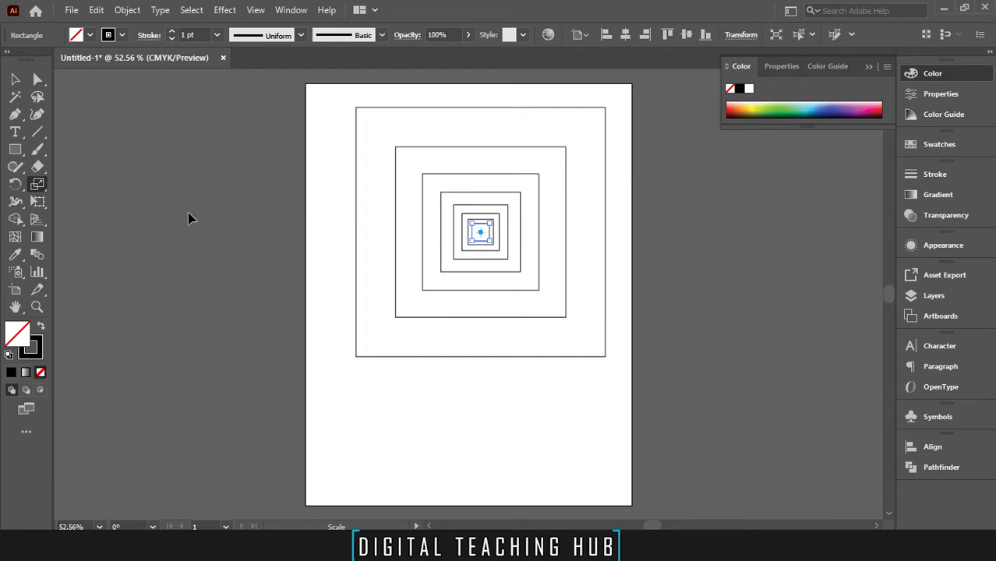
- Undo the nested concentric square copies until only the large outer square is left, and switch to the Selection tool
key("ctrl+z")
key("ctrl+z")
key("ctrl+z")
key("ctrl+z")
key("ctrl+z")
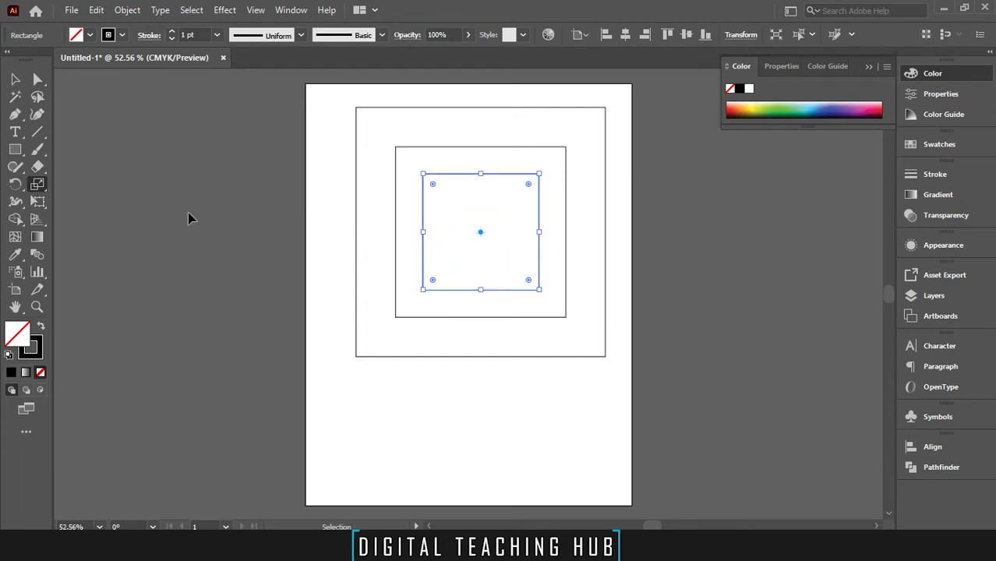
left_click(14, 79)
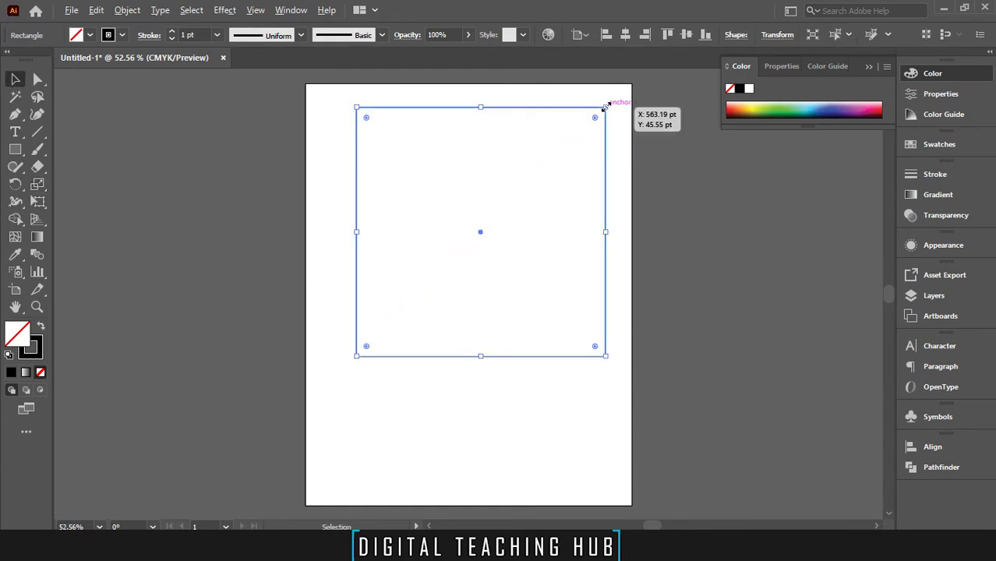
- Make a proportionally smaller centred copy of the square with the Selection tool and try repeating the transformation four times
key("a")
key("v")
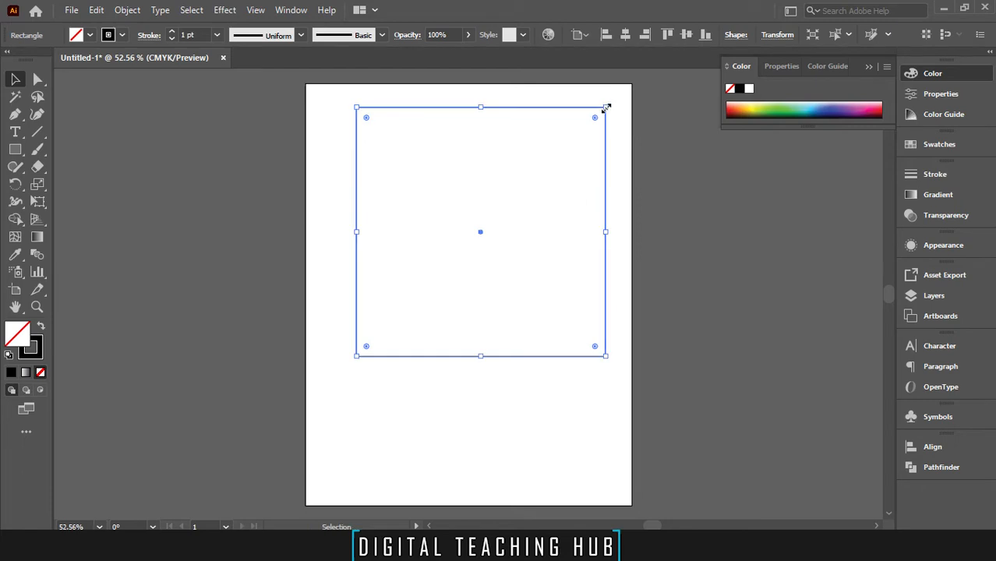
left_click_drag(605, 109, 575, 136)
key("a")
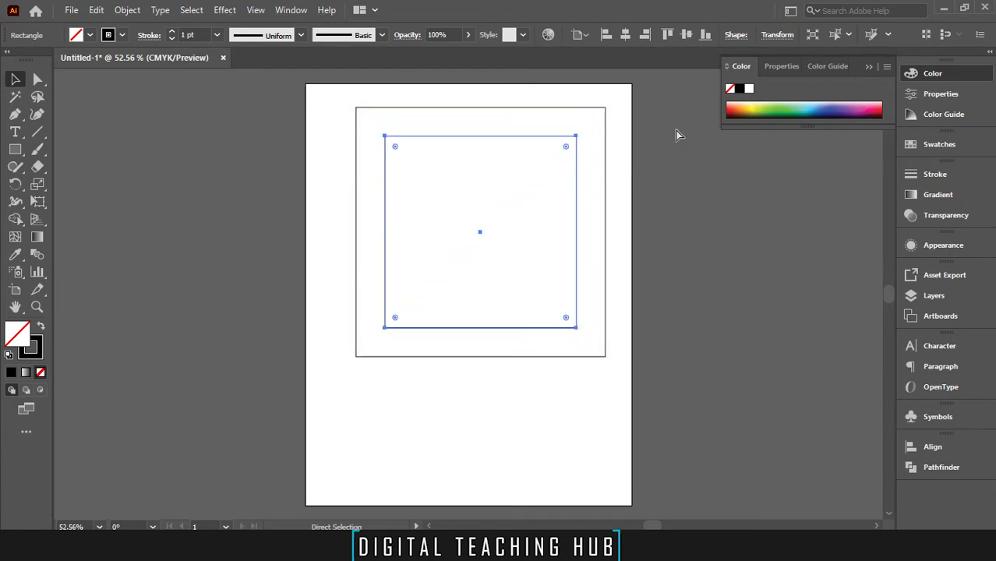
key("ctrl+d")
key("ctrl+d")
key("ctrl+d")
key("ctrl+d")
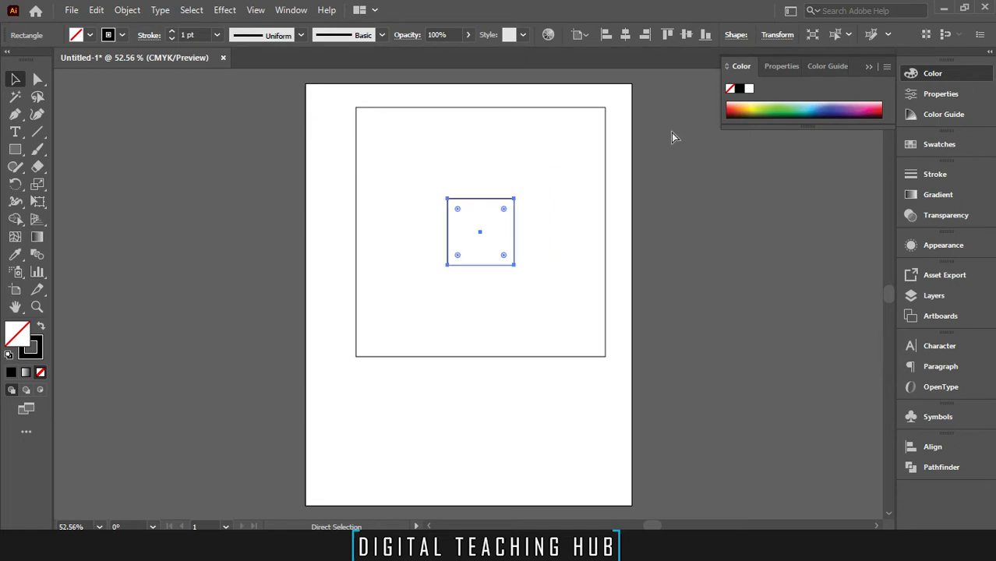
- Undo the repeated transformations and the smaller copy to return to the single large square
key("ctrl+z")
key("ctrl+z")
key("ctrl+z")
key("ctrl+z")
key("ctrl+z")
key("v")
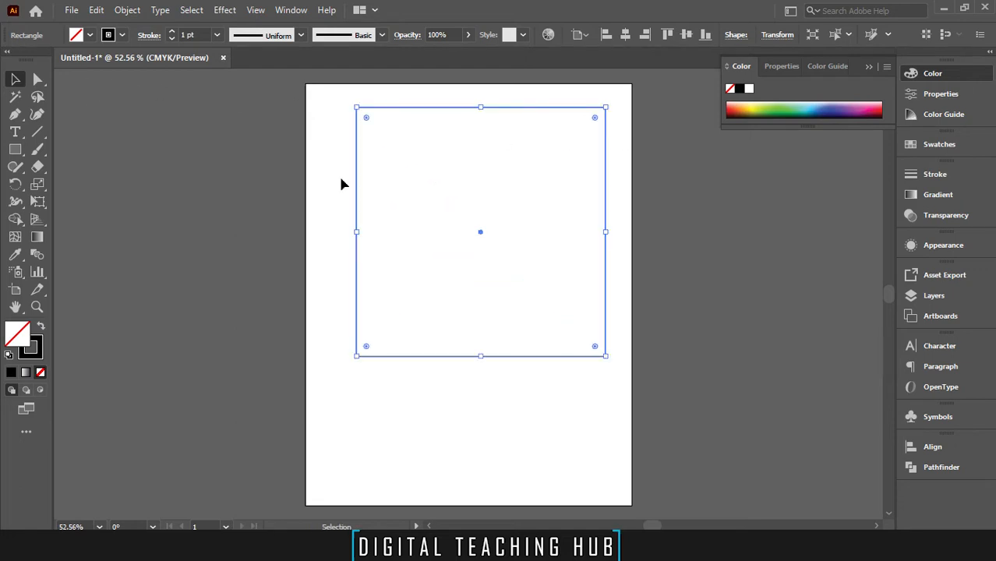
- Select the outlined square and swap its stroke and fill to make it solid black
left_click_drag(325, 108, 636, 404)
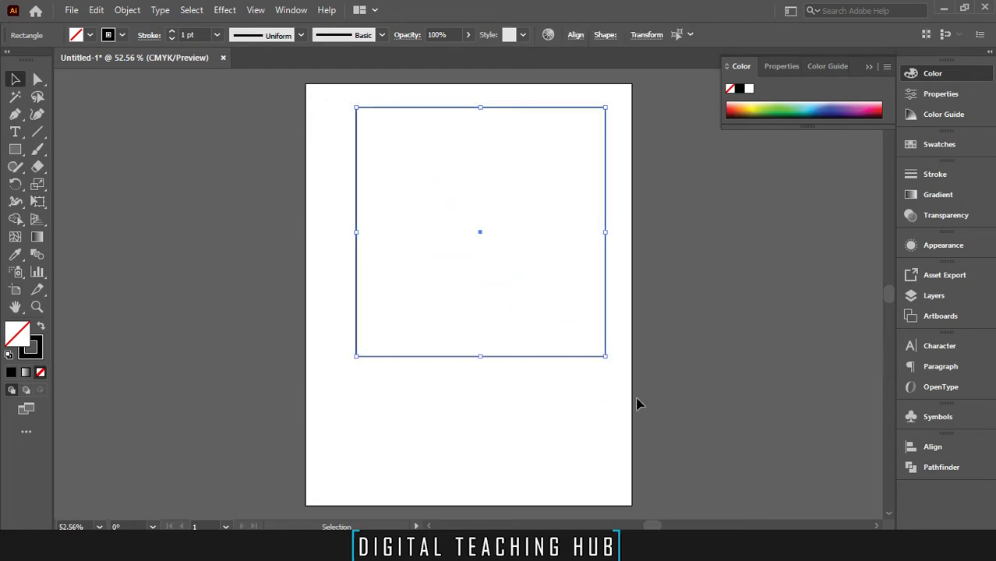
key("Delete")
key("ctrl+z")
key("shift+x")
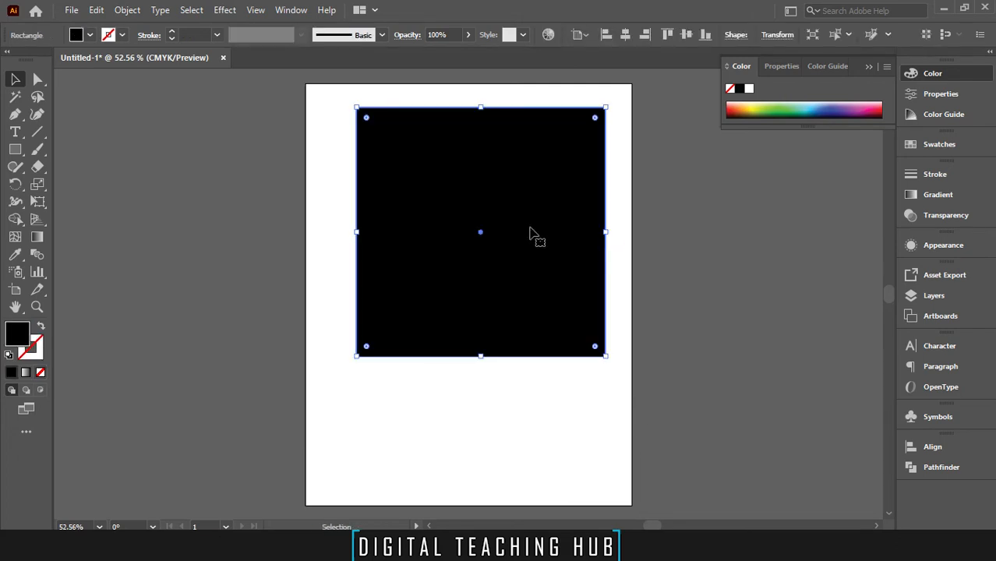
- Scale the square about a point near its upper-right corner through the Scale options, using Non-Uniform and Scale Strokes & Effects at 123.1544% vertically
left_click(36, 184)
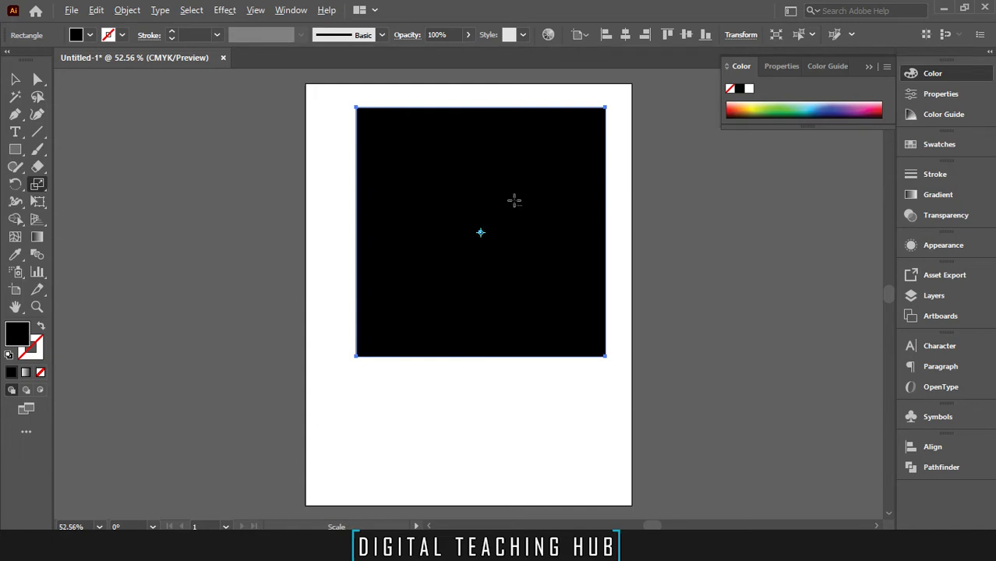
left_click(582, 135, "alt")
left_click_drag(633, 118, 758, 102)
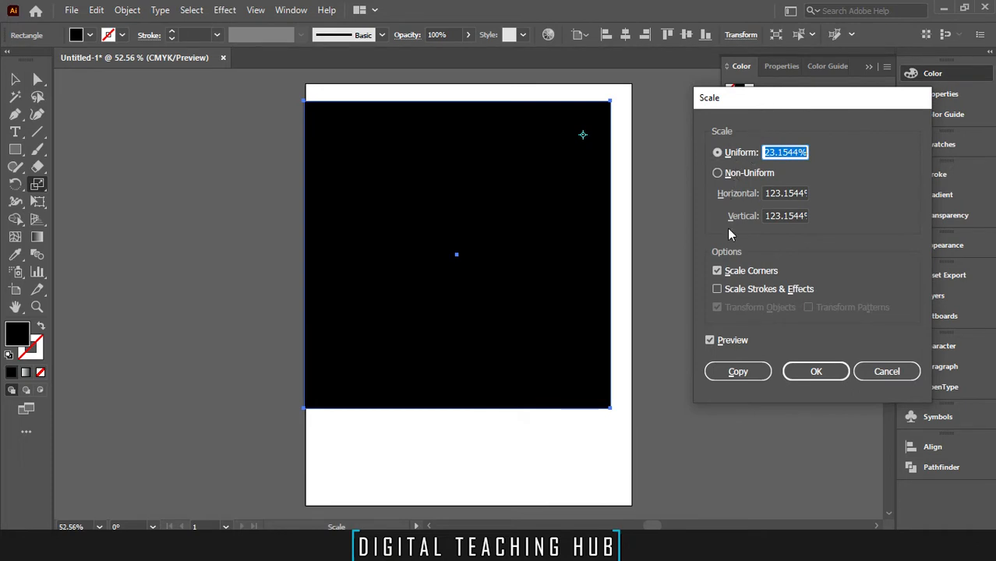
left_click(717, 172)
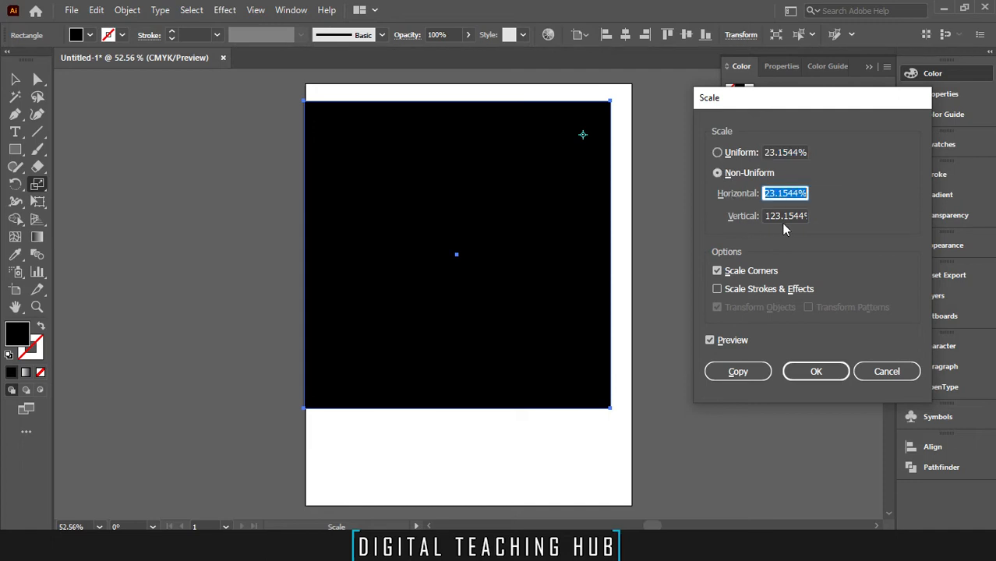
left_click(717, 288)
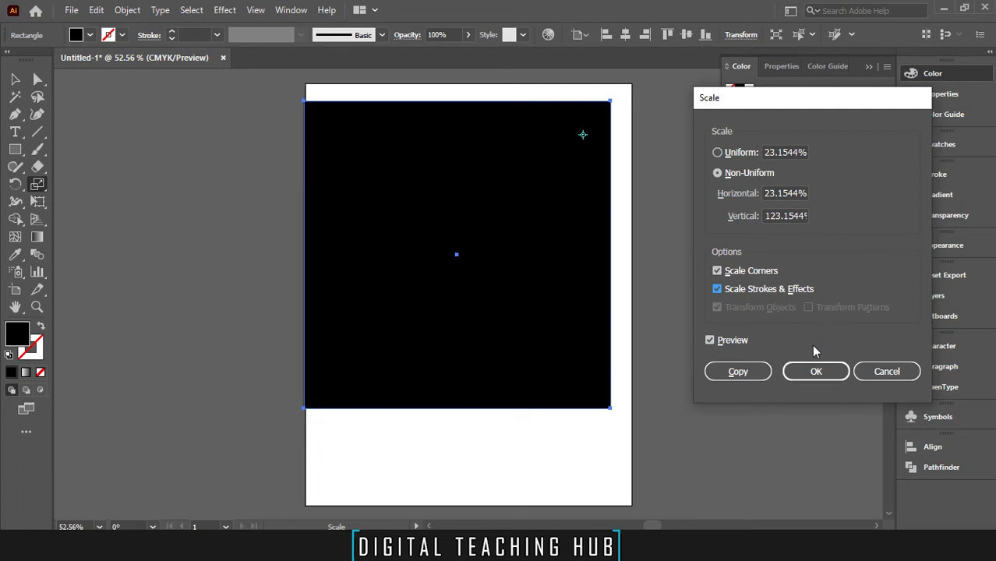
left_click(813, 371)
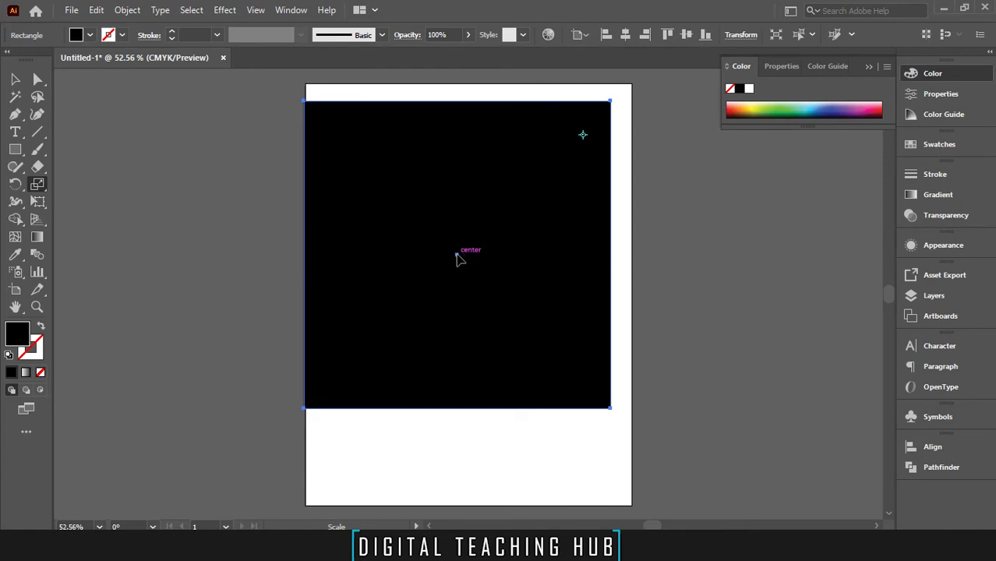
- Undo the scaling and step back to the black rectangle as it was before being made square
key("ctrl")
key("ctrl+z")
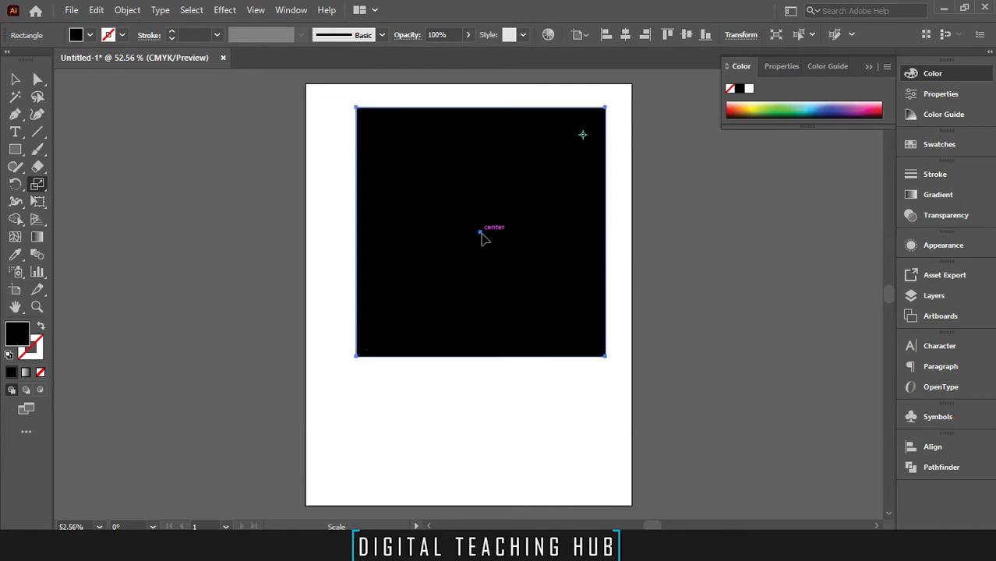
key("ctrl+z")
key("ctrl+shift+z")
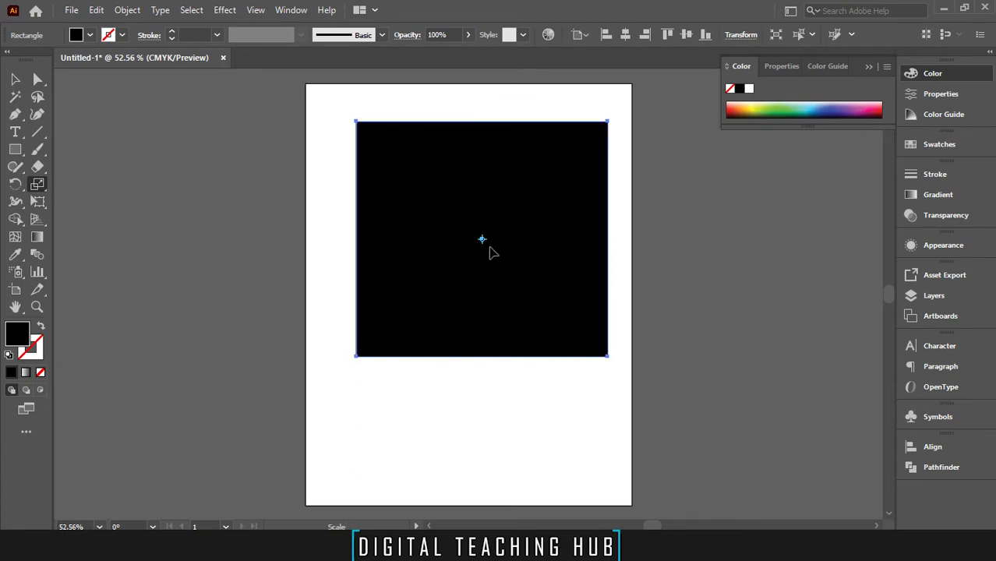
- Shrink the black rectangle to a small block with the Selection tool and copy it sideways into a row of four
left_click(16, 79)
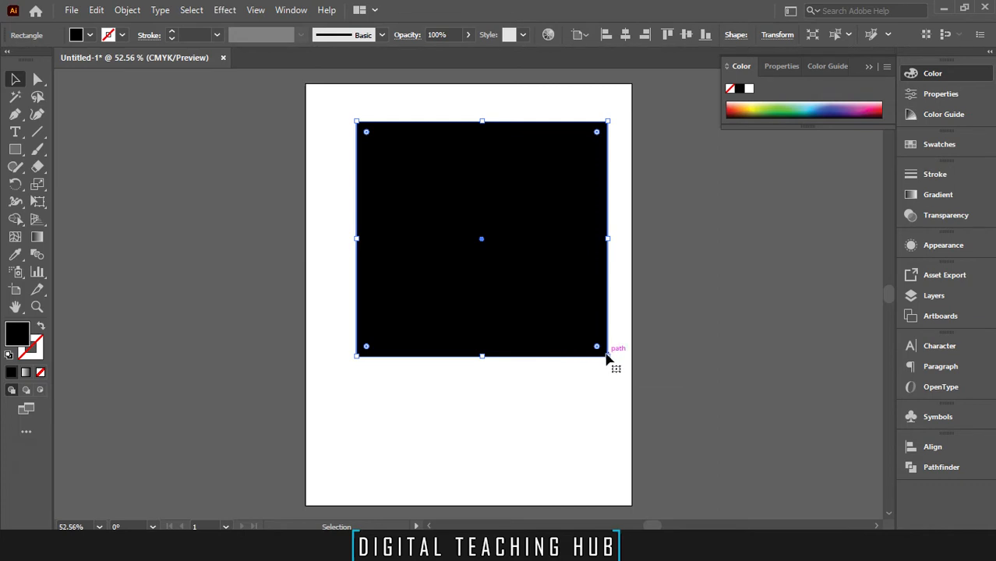
left_click_drag(607, 356, 476, 169)
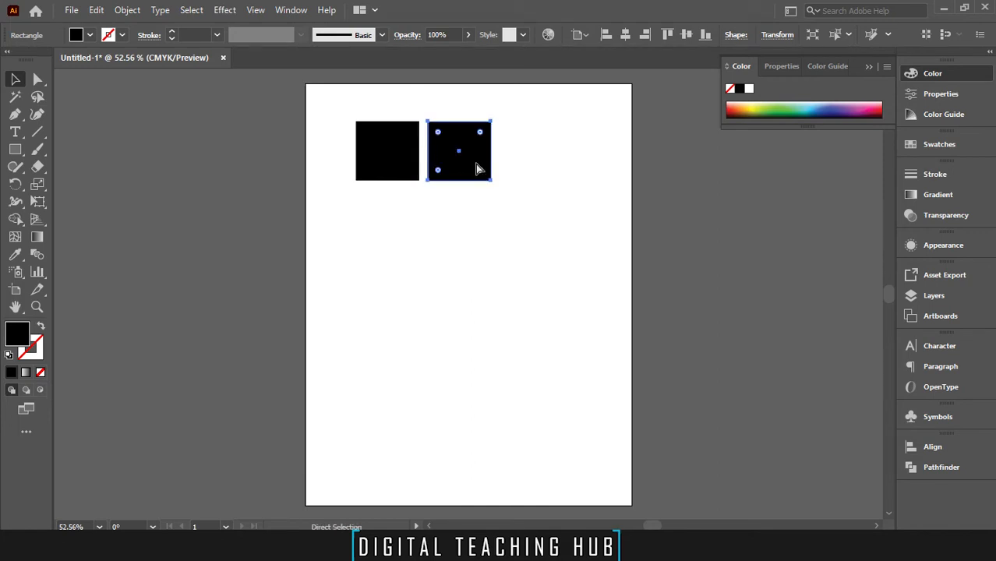
key("ctrl+d")
key("ctrl+d")
- Copy the row below with a sideways offset, and duplicate both rows downward twice to build six staggered rows
left_click_drag(662, 115, 372, 222)
left_click_drag(398, 223, 420, 238)
key("alt+shift")
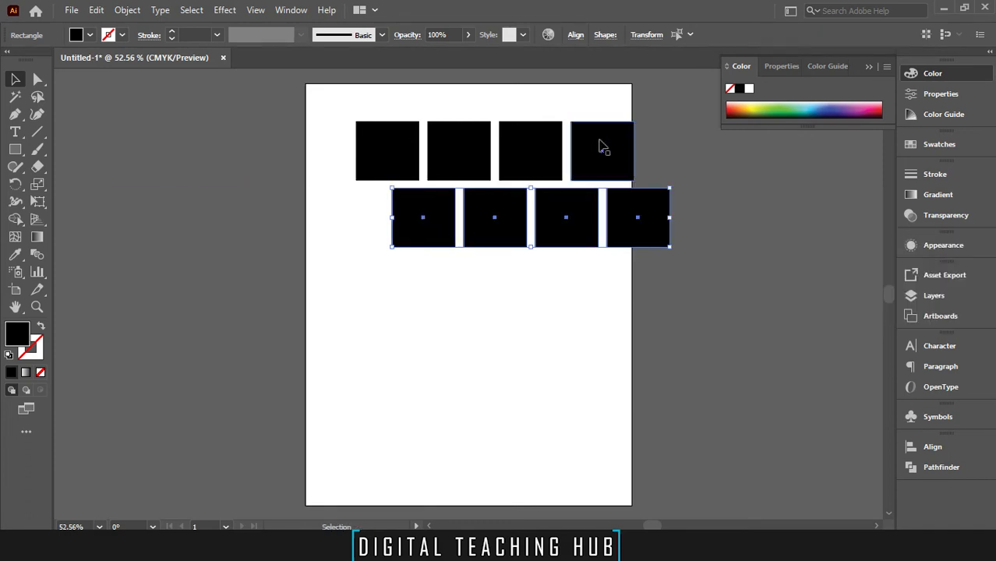
left_click_drag(682, 107, 365, 264)
left_click_drag(452, 162, 435, 294)
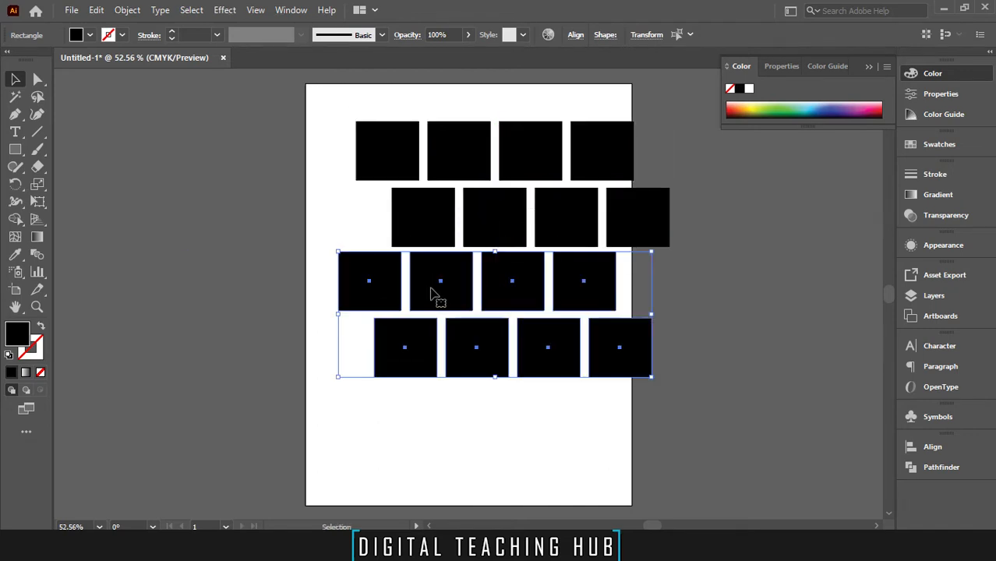
key("ctrl+d")
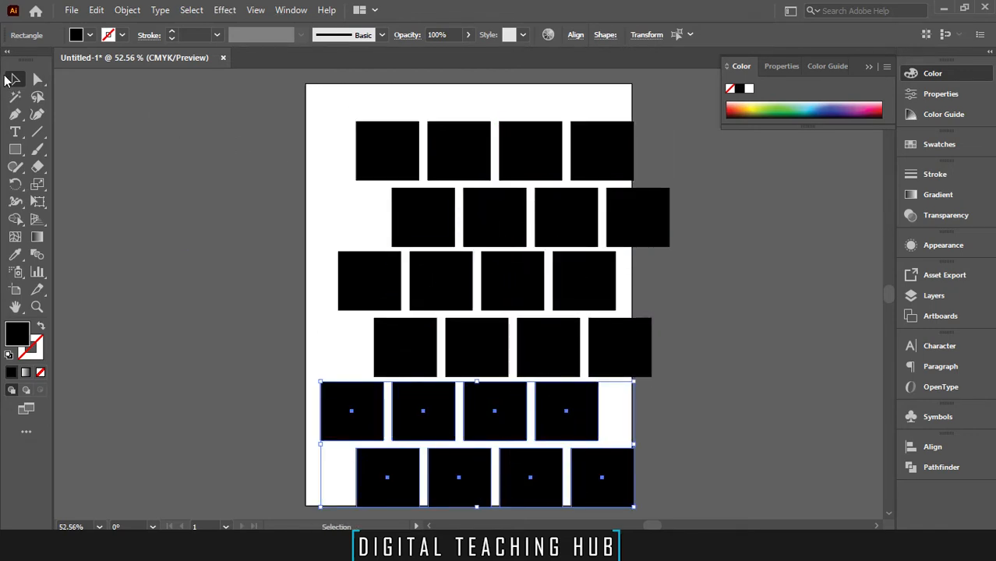
- Select all the blocks and shrink them together so the whole pattern fits inside the artboard
left_click(173, 149)
scroll(362, 132, "down", 3)
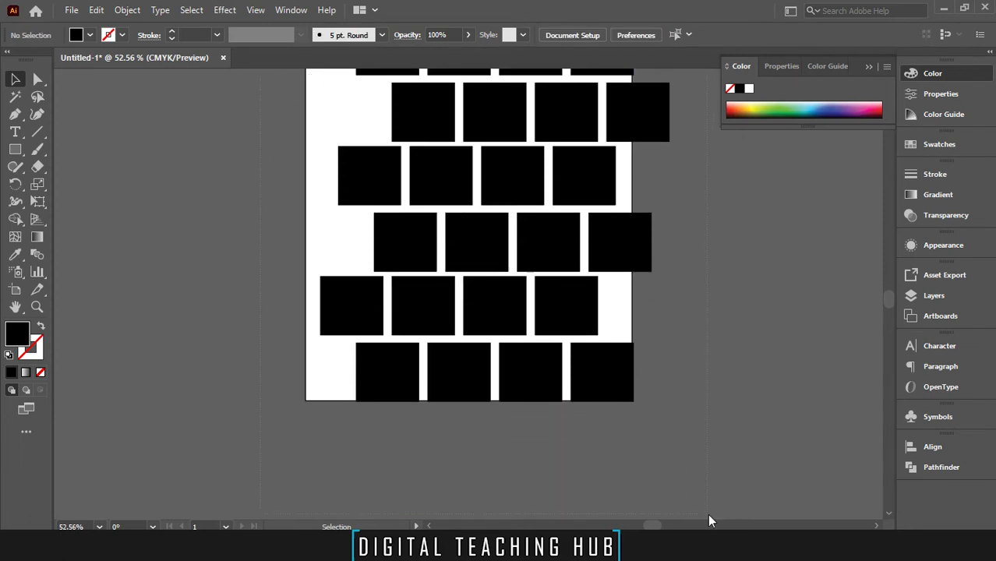
key("ctrl+a")
left_click_drag(669, 402, 618, 364)
scroll(664, 368, "up", 5)
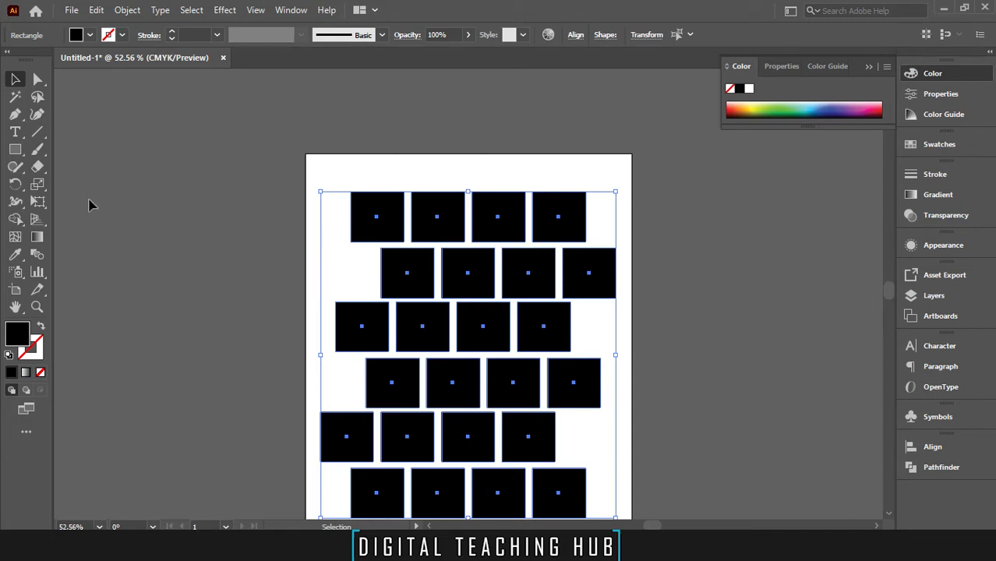
- Try shrinking all the blocks with the Scale tool about a reference point in the upper-left block, and undo it
left_click(37, 184)
scroll(102, 226, "down", 2)
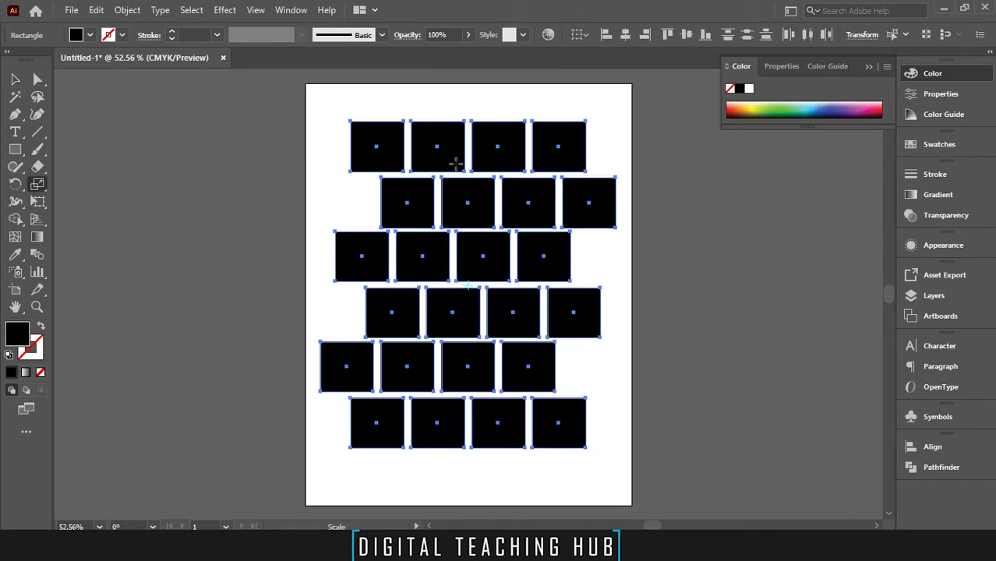
left_click(498, 147)
left_click(558, 147)
left_click(369, 131)
left_click_drag(585, 451, 458, 282)
key("ctrl+z")
- Set the reference point near the middle of the pattern, scale the blocks down towards it, and undo the scaling
left_click(468, 274)
left_click_drag(586, 449, 504, 340)
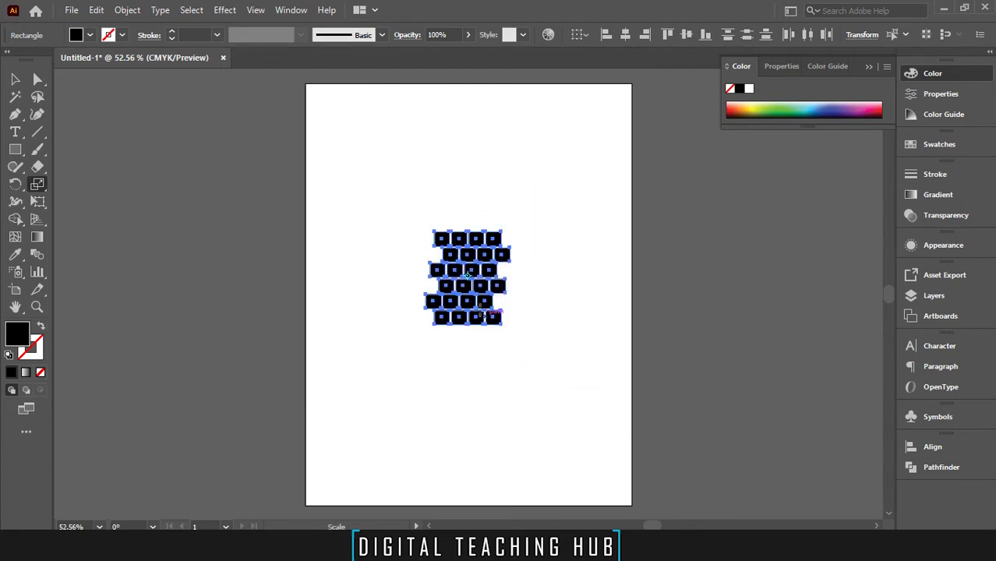
key("ctrl+z")
- Set the reference point in the upper-right block, scale the pattern down towards it, and undo the scaling
left_click(573, 136)
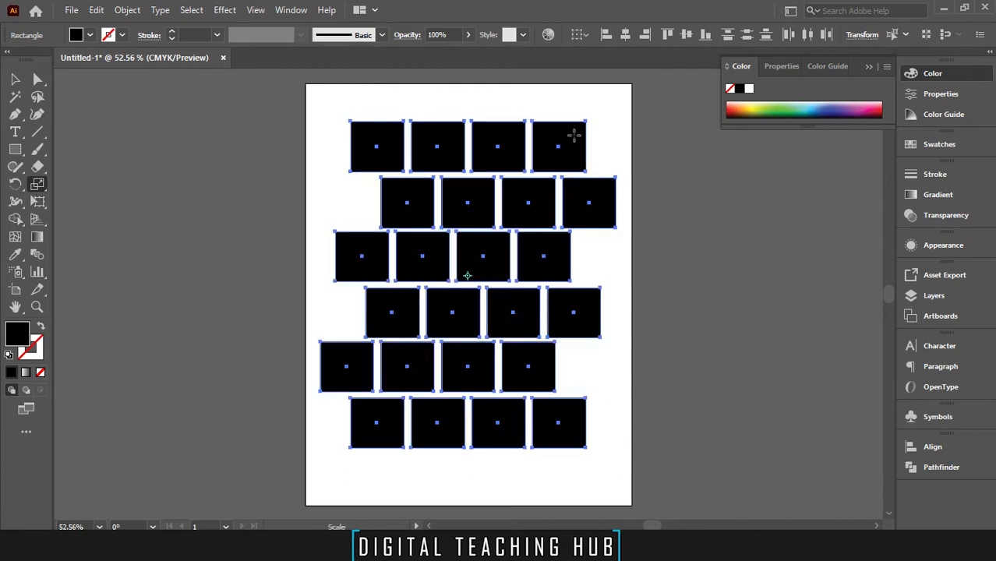
left_click_drag(350, 449, 506, 292)
key("ctrl+z")
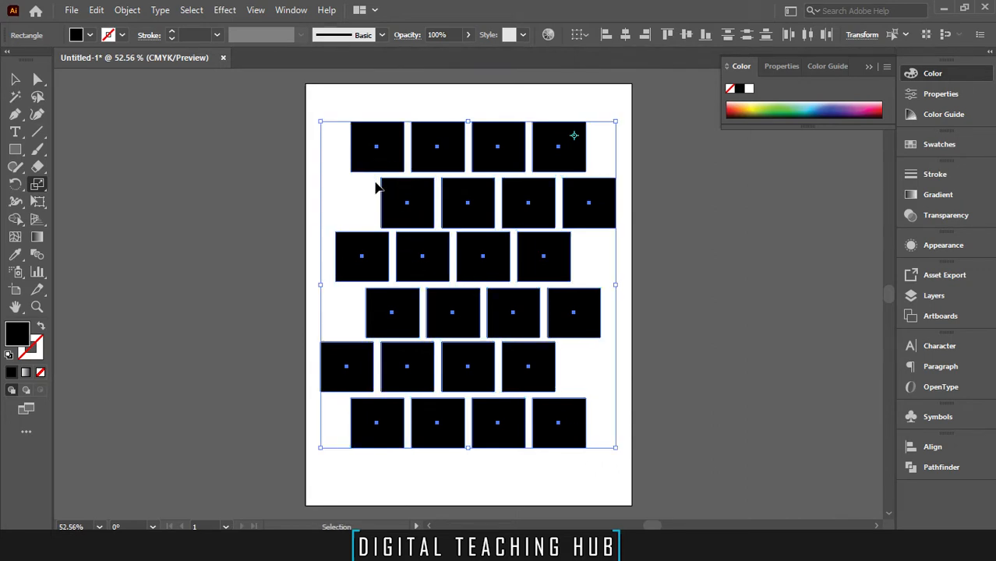
- Undo the block pattern and the earlier resizing until the single large black rectangle is restored
key("ctrl+z")
key("ctrl+z")
key("ctrl+z")
key("ctrl+z")
key("ctrl+z")
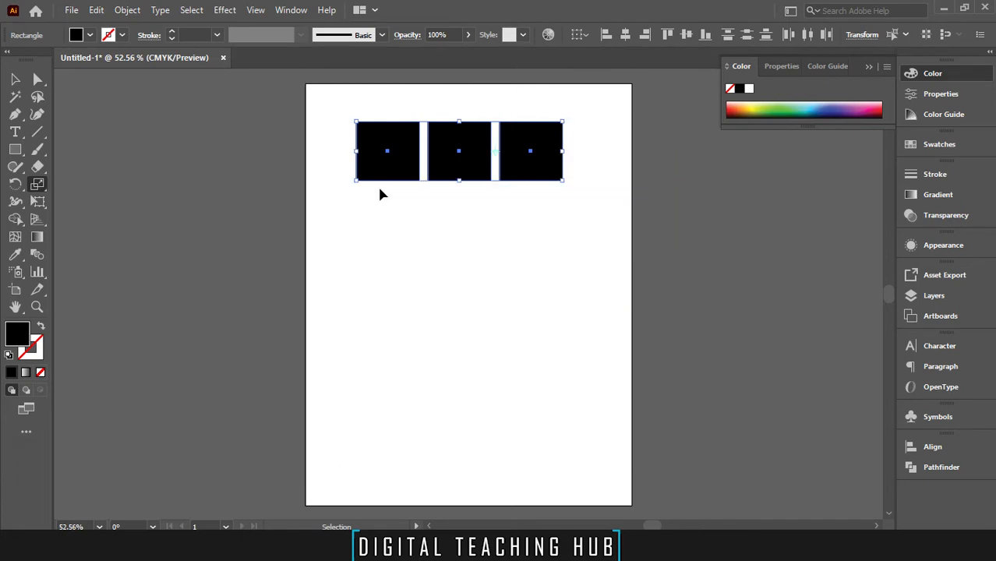
key("ctrl+z")
key("ctrl+z")
key("s")
key("ctrl+z")
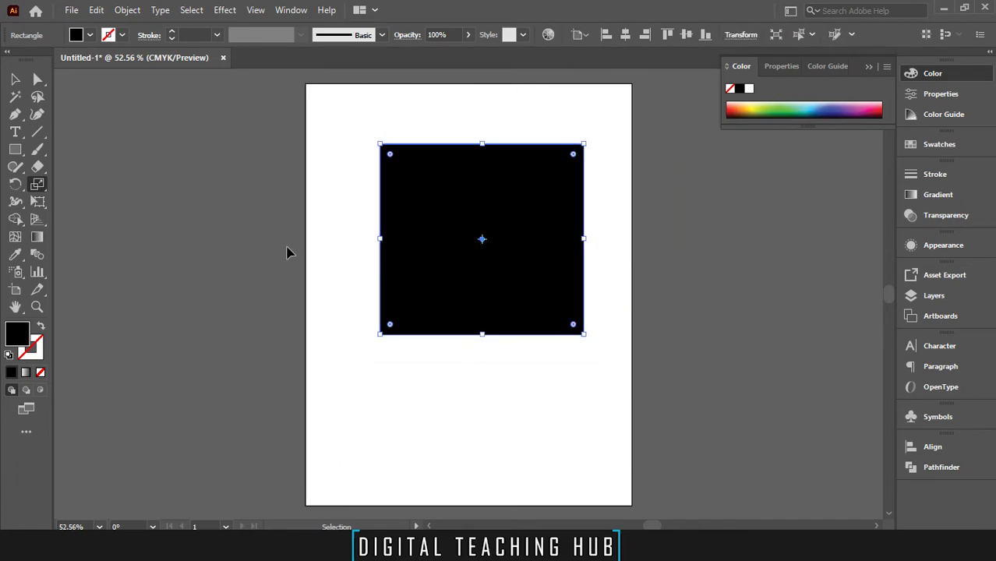
key("ctrl+z")
key("ctrl+z")
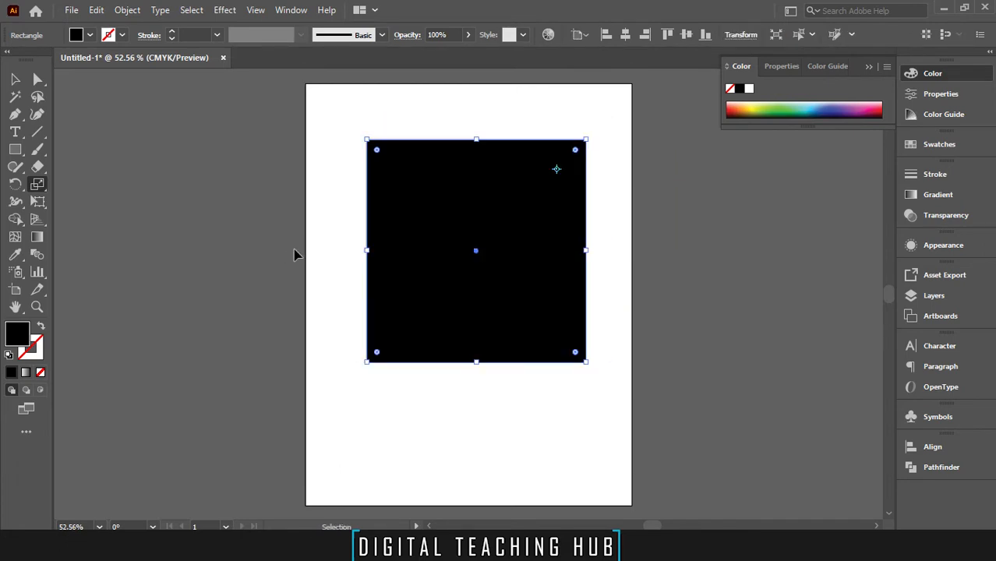
key("ctrl+z")
key("ctrl+z")
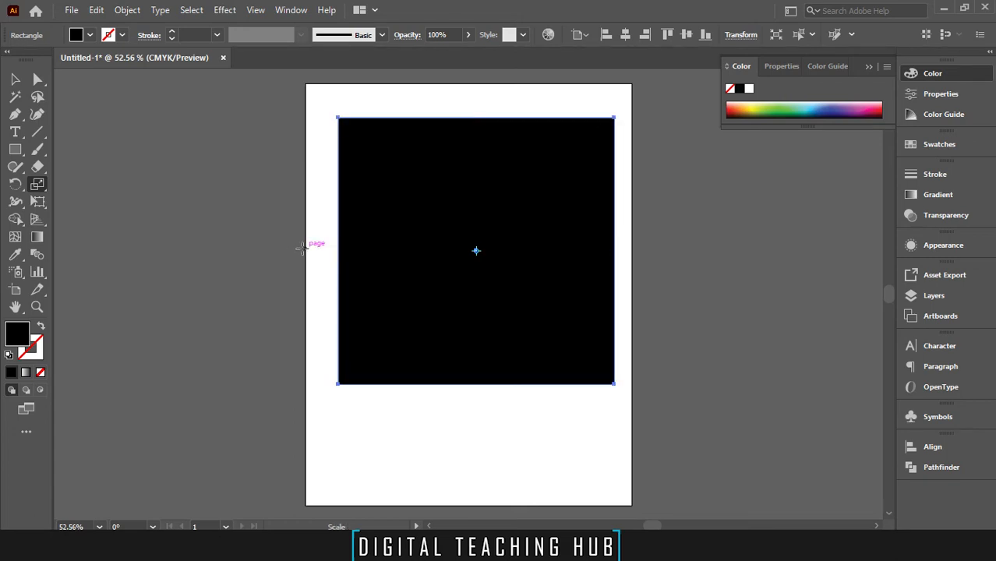
- Slant the black rectangle horizontally about its centre with the Shear tool, moving its upper edge to the right
left_click(38, 184)
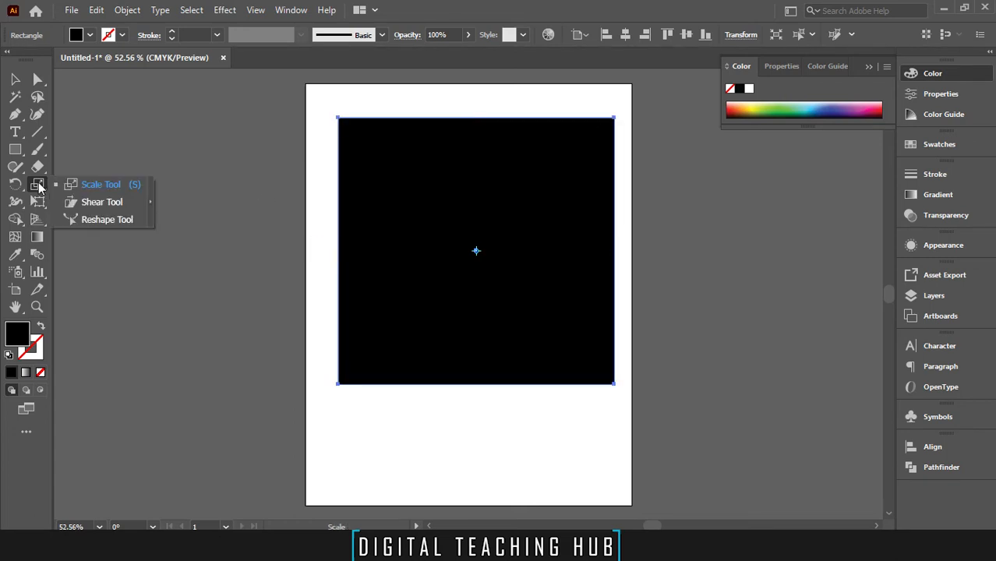
left_click(66, 204)
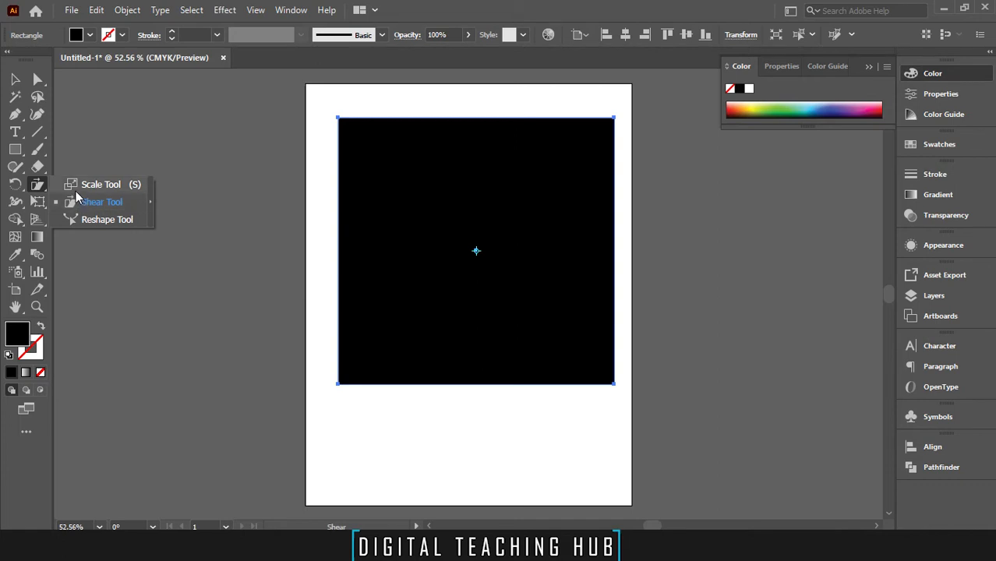
left_click(84, 203)
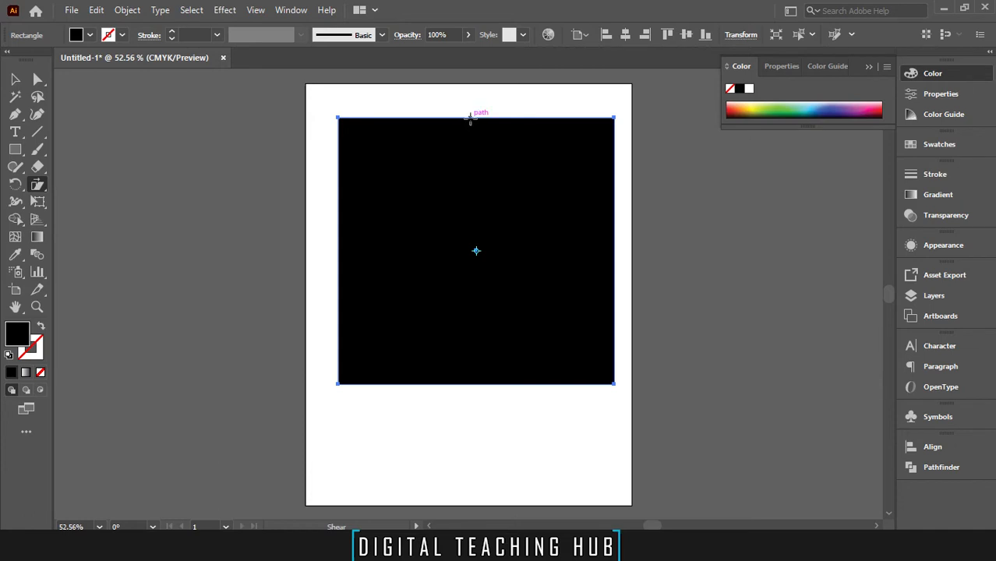
left_click_drag(469, 119, 549, 129)
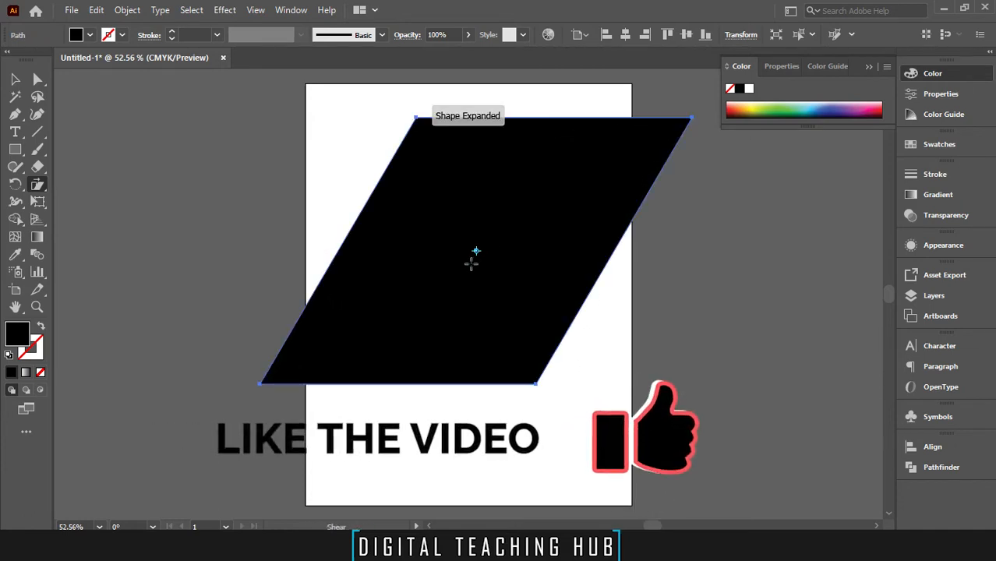
key("ctrl+z")
key("ctrl+z")
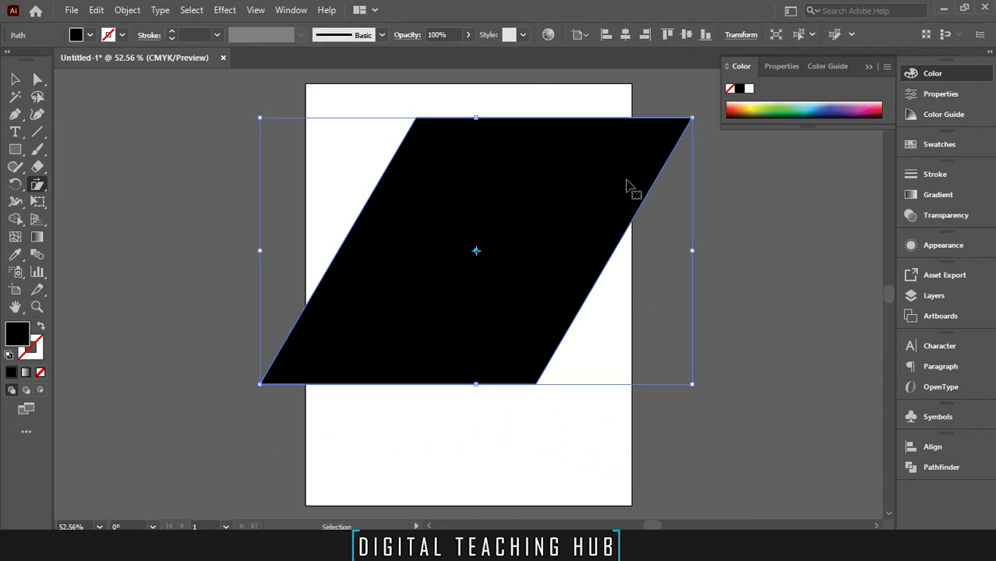
- Try shearing the rectangle from its right side and its lower-left corner, also about an upper-right reference point, undoing each slant
left_click_drag(623, 162, 596, 269)
key("ctrl+z")
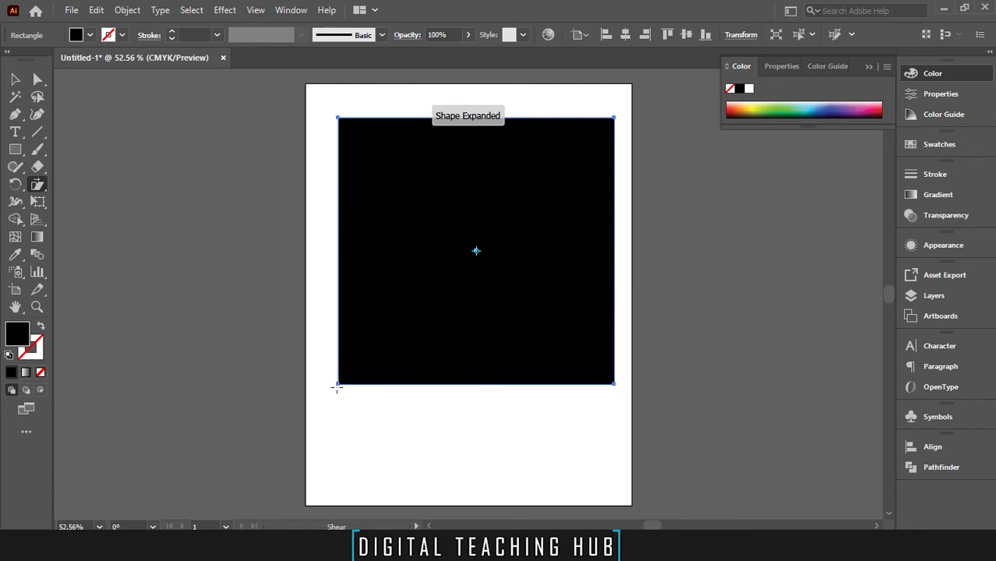
left_click_drag(338, 383, 345, 279)
key("ctrl+z")
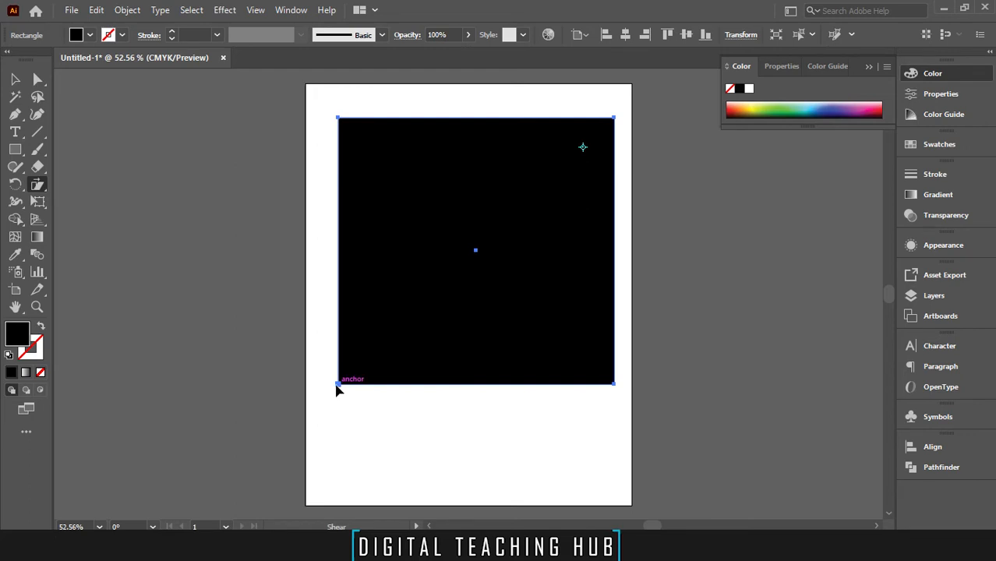
left_click_drag(337, 387, 370, 387)
key("ctrl+z")
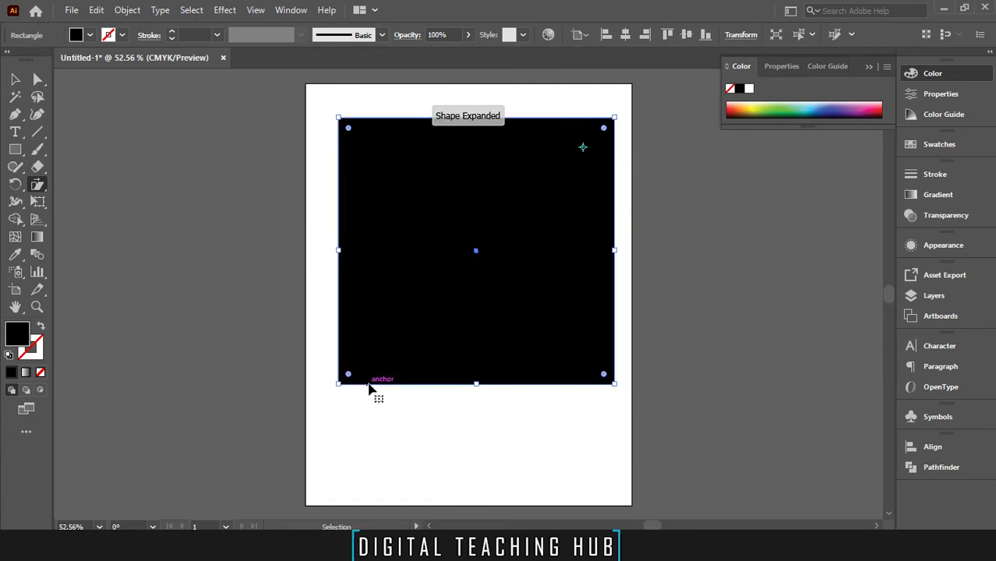
- Select only the rectangle's two upper corner anchor points and try to shear them from the middle of the upper edge
scroll(477, 286, "up", 2)
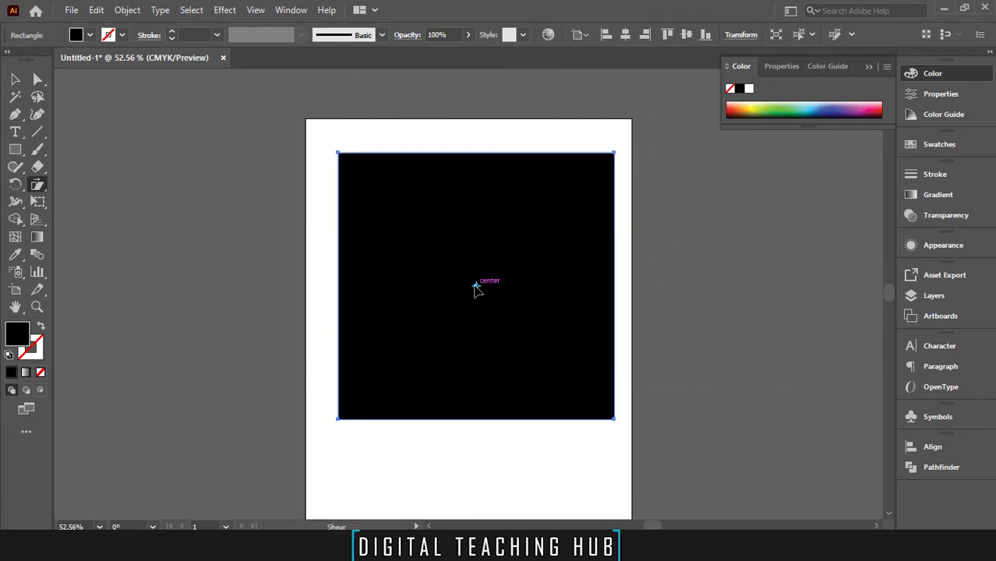
key("a")
left_click(38, 79)
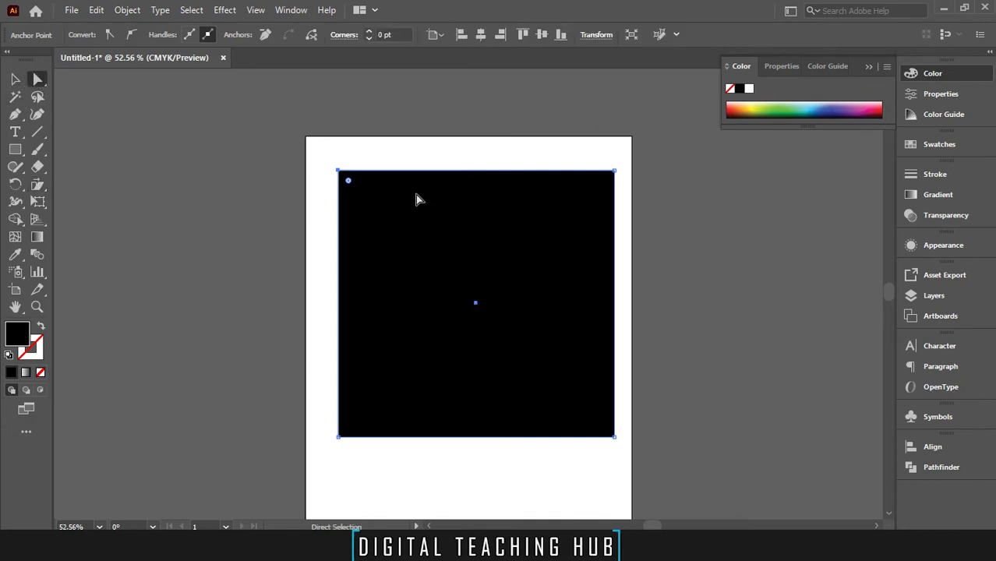
left_click_drag(361, 154, 571, 189)
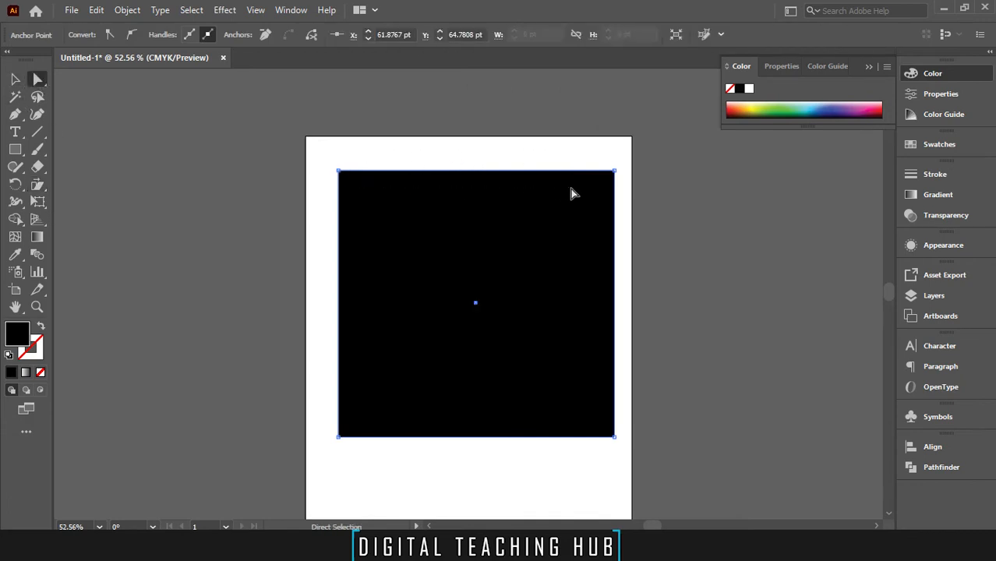
left_click(38, 184)
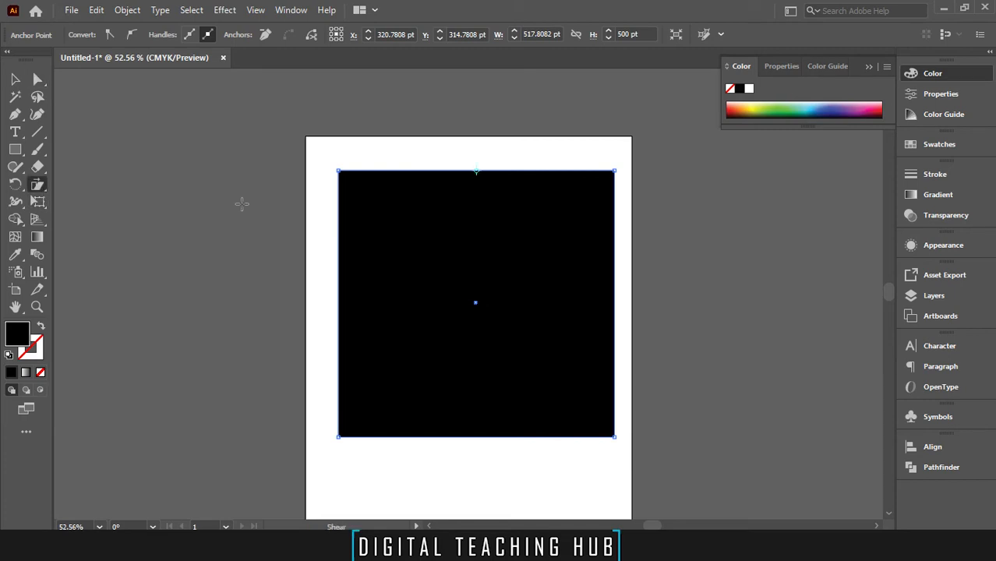
left_click_drag(477, 173, 514, 162)
left_click(15, 79)
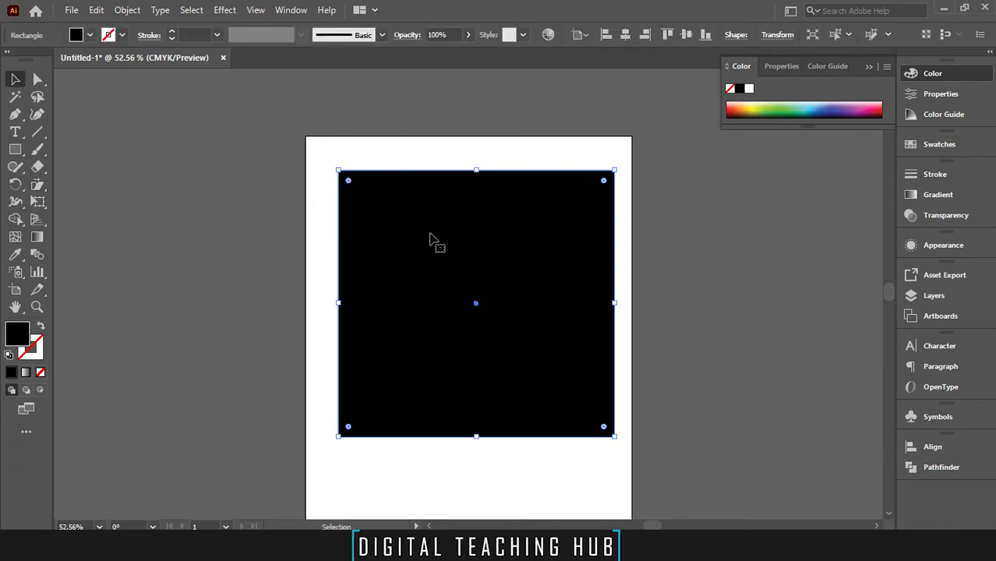
- Shear the whole rectangle by its upper edge to the right, shear it once more from its interior, and undo both slants
left_click(38, 185)
left_click_drag(471, 171, 566, 171)
left_click_drag(398, 226, 436, 290)
key("ctrl+z")
key("ctrl+z")
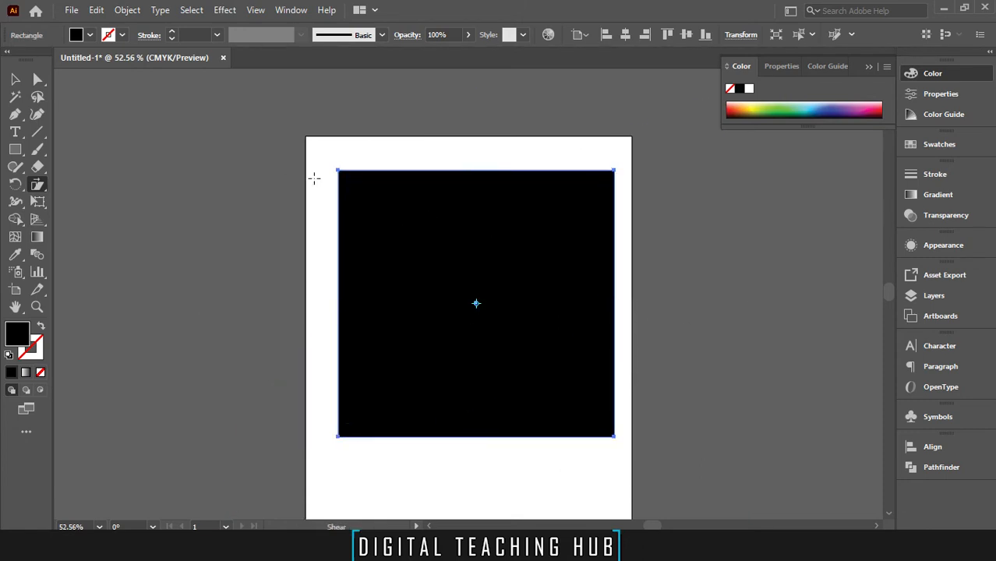
- Scale the black rectangle down to less than half its size and move it off the artboard to the left
left_click(16, 80)
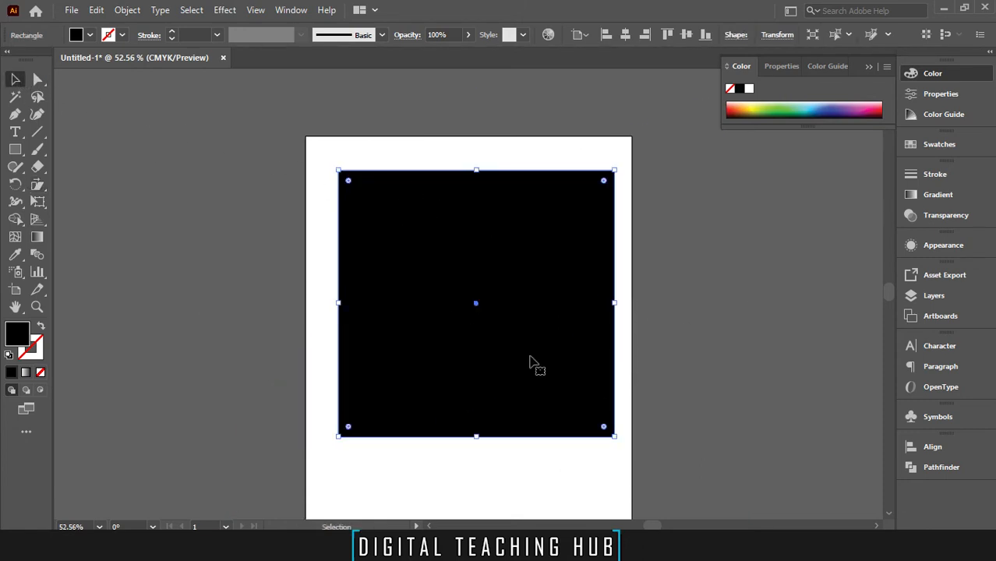
left_click_drag(616, 438, 491, 290)
left_click_drag(440, 240, 164, 196)
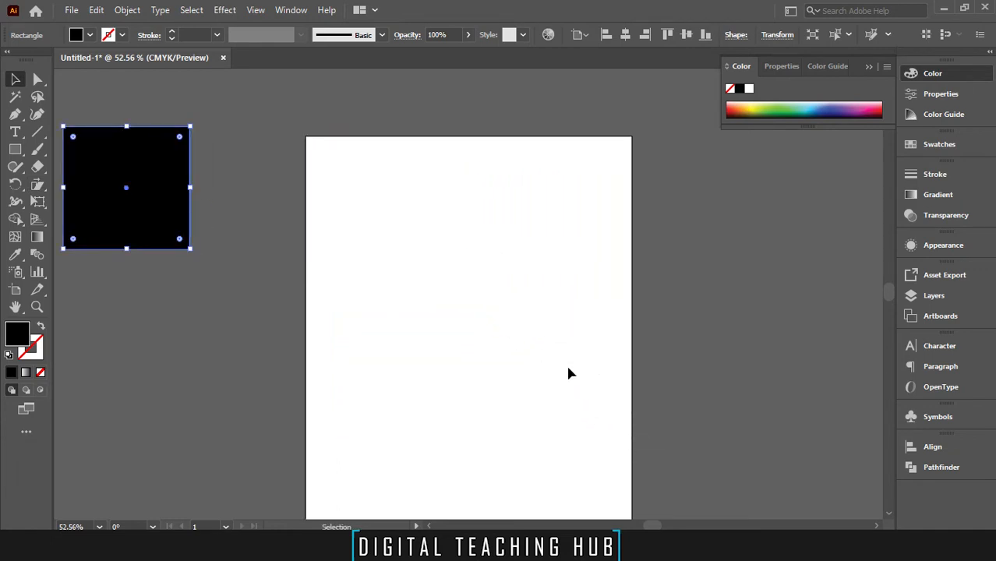
- Add the point-type letter "A" on the empty artboard and select it as an object
left_click(15, 132)
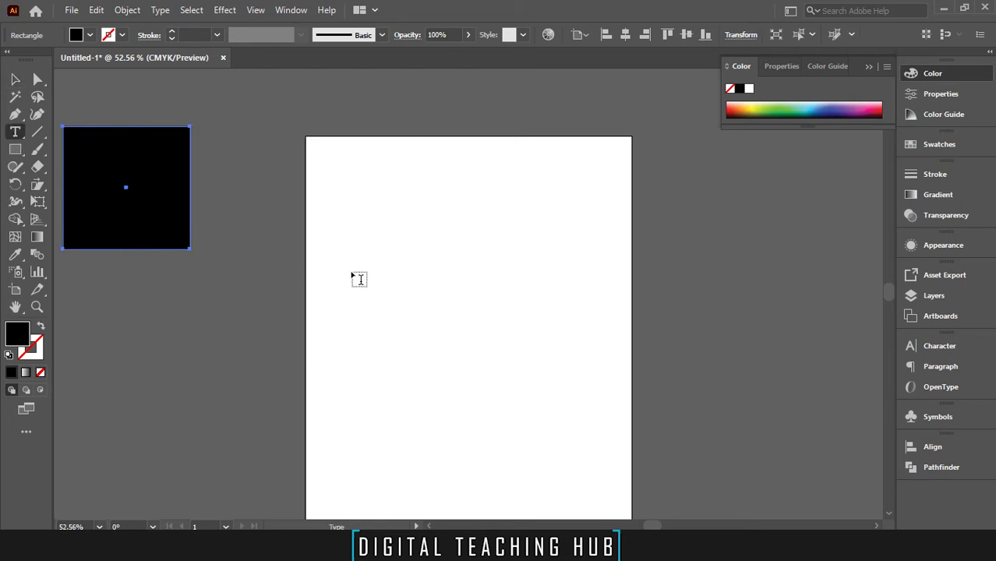
left_click(392, 315)
key("BackSpace")
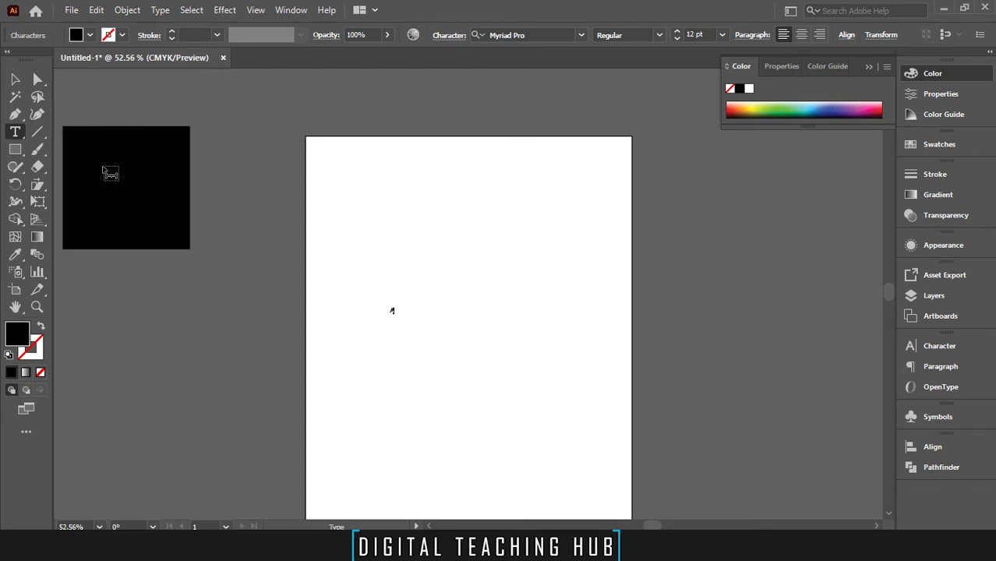
left_click(15, 79)
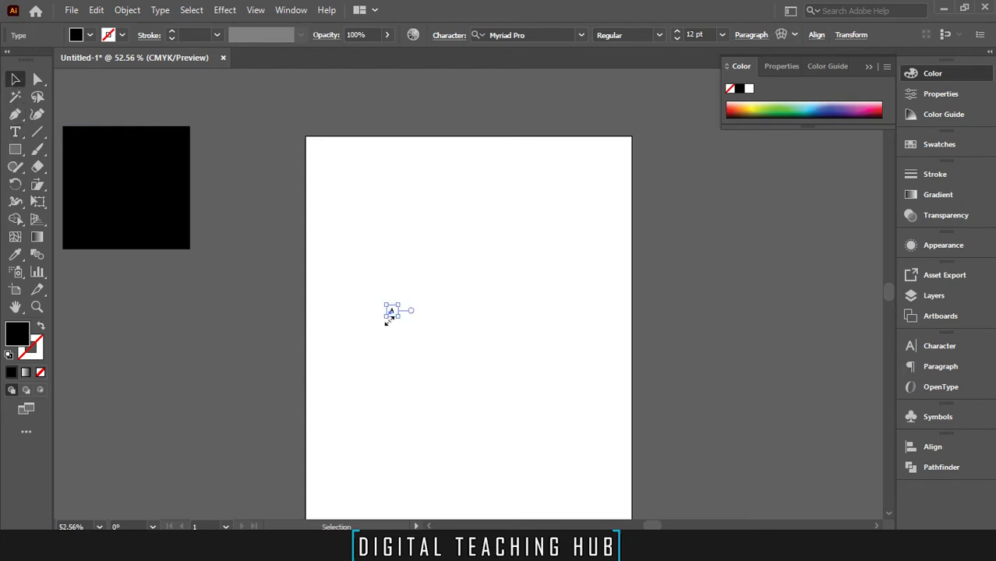
- Enlarge the letter A to about 362 pt and position it in the middle of the artboard
left_click_drag(387, 321, 646, 475)
scroll(626, 311, "up", 3)
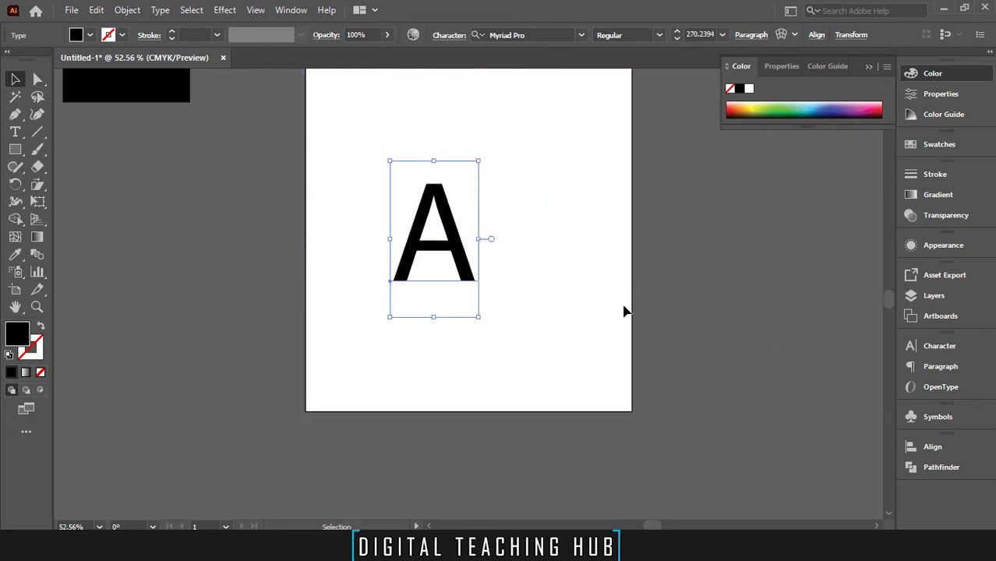
scroll(623, 310, "up", 2)
left_click_drag(454, 306, 627, 264)
scroll(522, 290, "up", 4)
left_click_drag(516, 381, 506, 395)
scroll(554, 352, "down", 3)
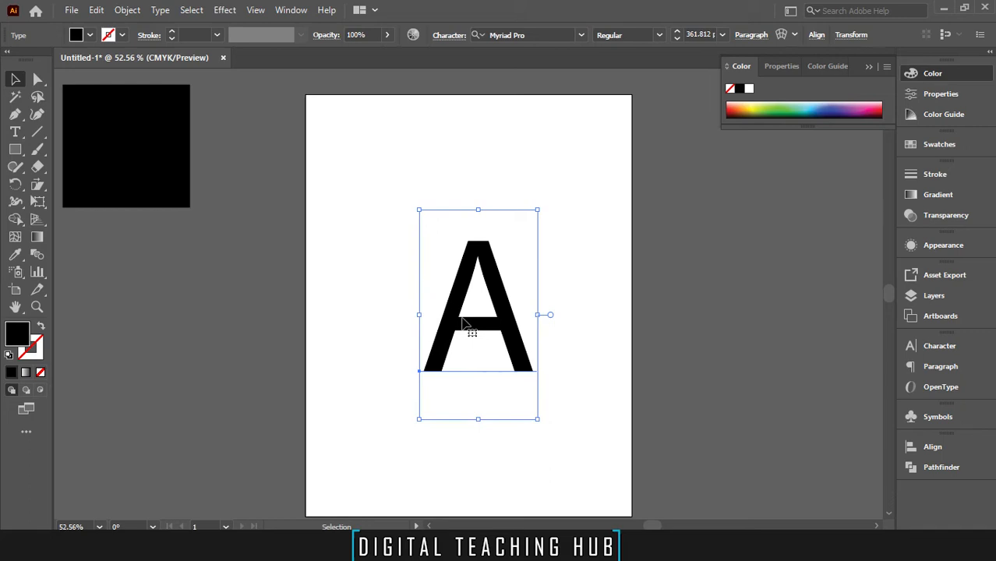
- Paste a copy of the letter A in front of the original, test it with a move aside, and undo that move
key("ctrl+c")
key("ctrl+f")
left_click_drag(503, 316, 568, 318)
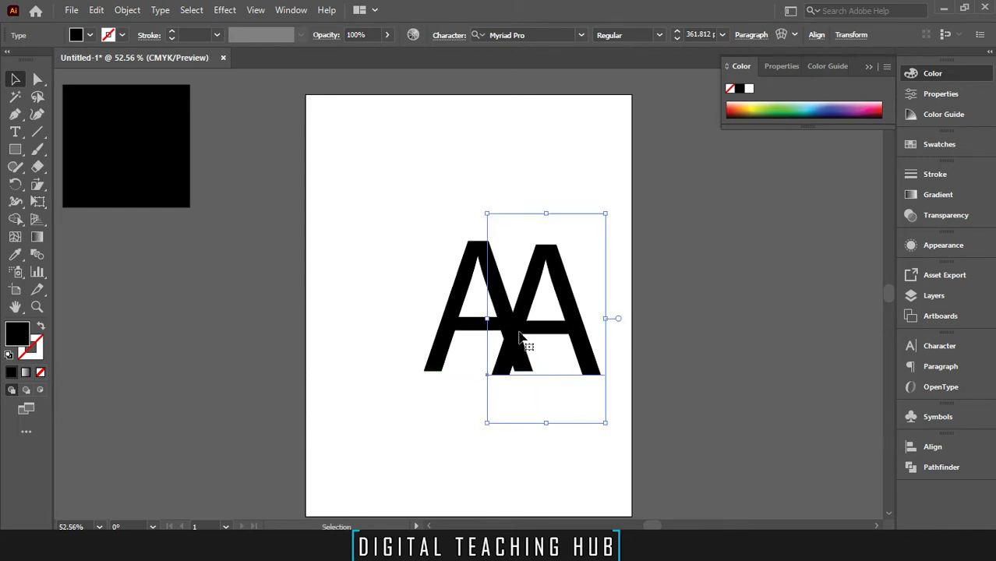
key("ctrl+z")
left_click(500, 330)
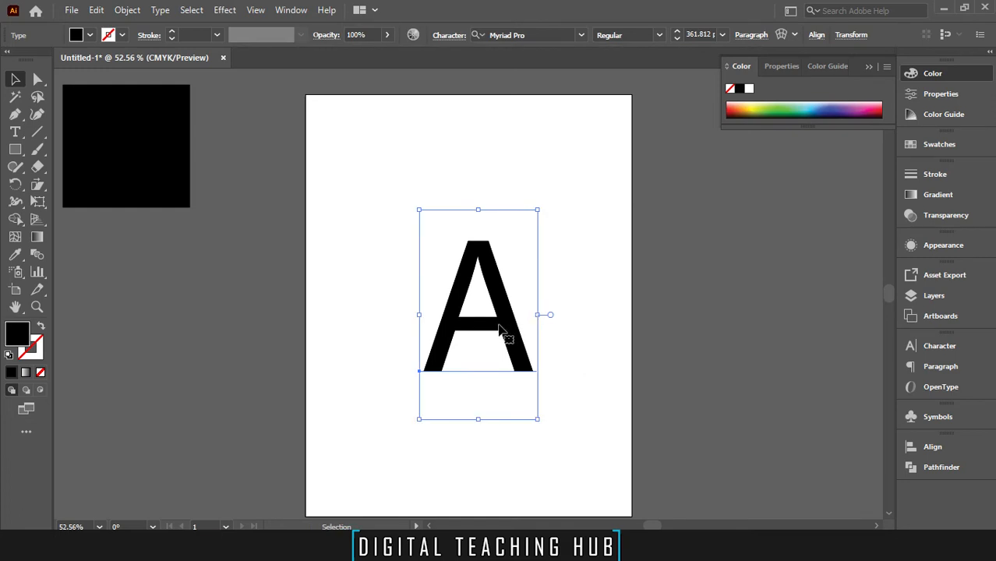
- Shear the letter's front copy horizontally to the left from its apex with the Shear tool and lower its opacity to 30%
left_click_drag(37, 184, 83, 204)
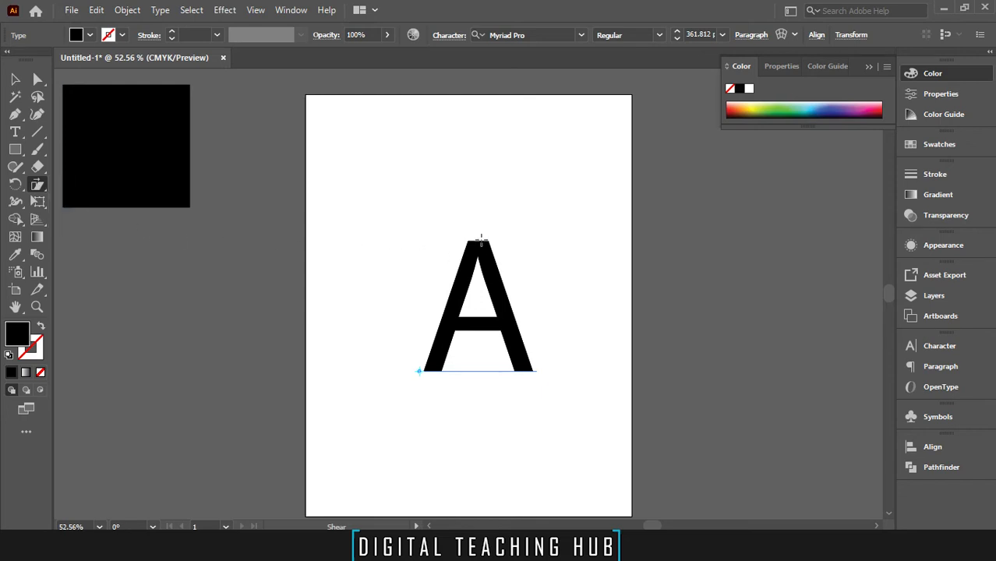
left_click_drag(480, 240, 321, 282)
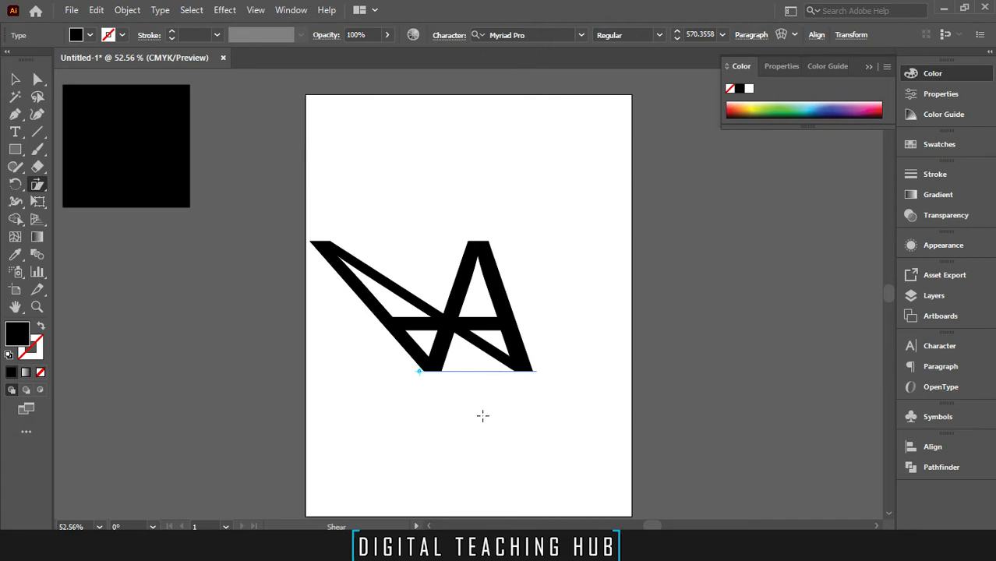
left_click(943, 215)
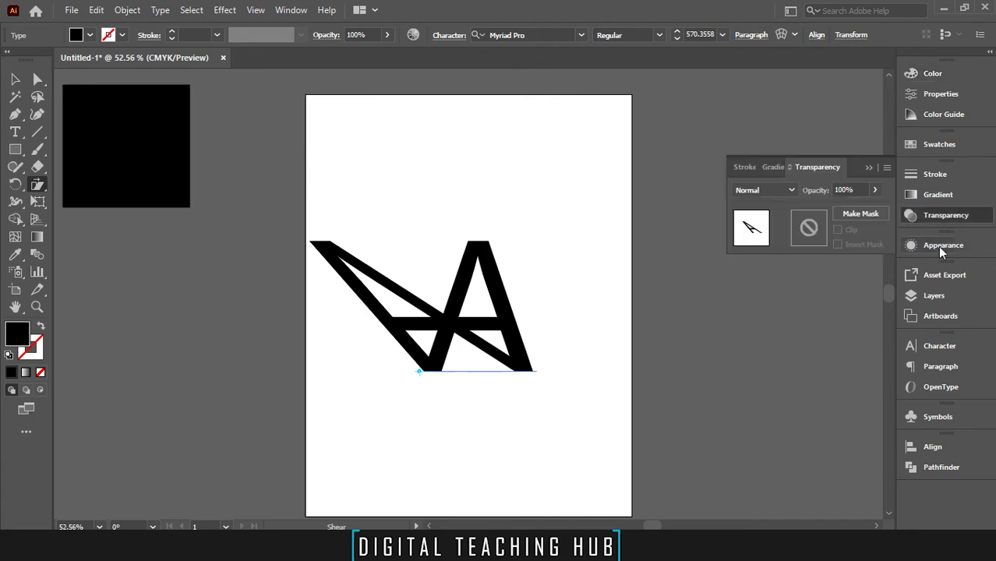
left_click(874, 190)
left_click_drag(873, 208, 833, 207)
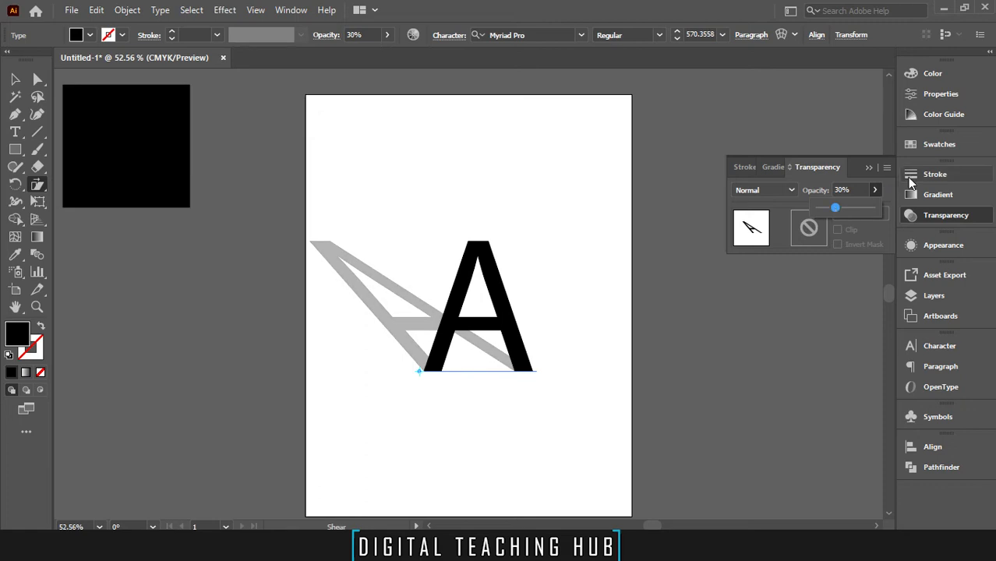
left_click(931, 214)
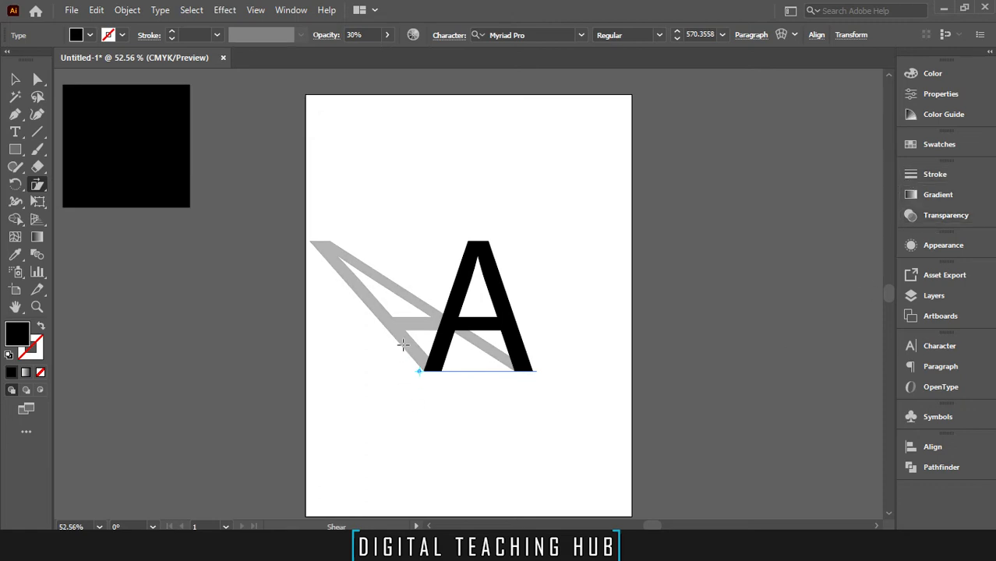
- Undo the copy's opacity and slant, try an unconstrained shear down to the left, and undo that as well
key("ctrl+z")
key("ctrl+z")
key("ctrl+z")
key("ctrl+z")
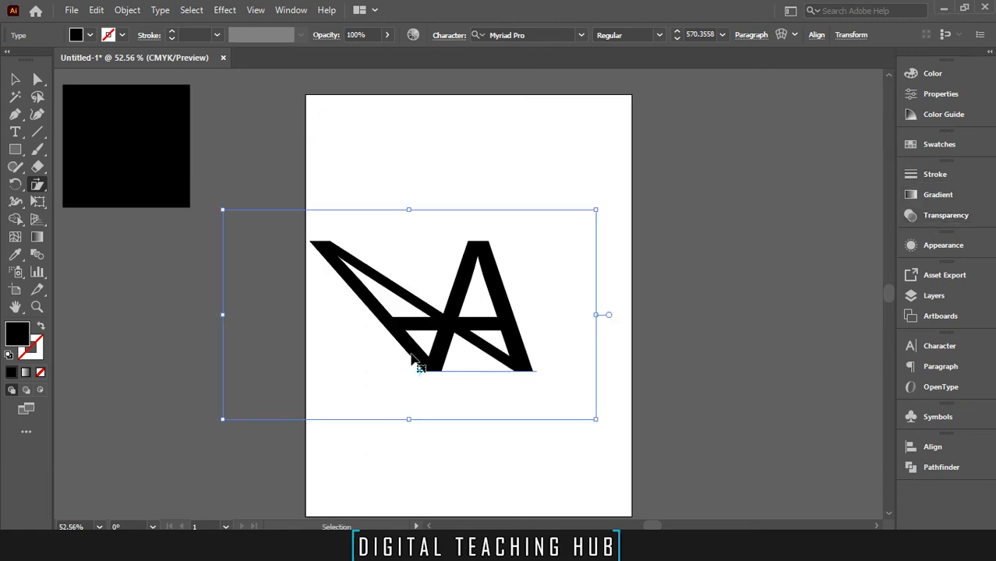
left_click_drag(484, 237, 336, 276)
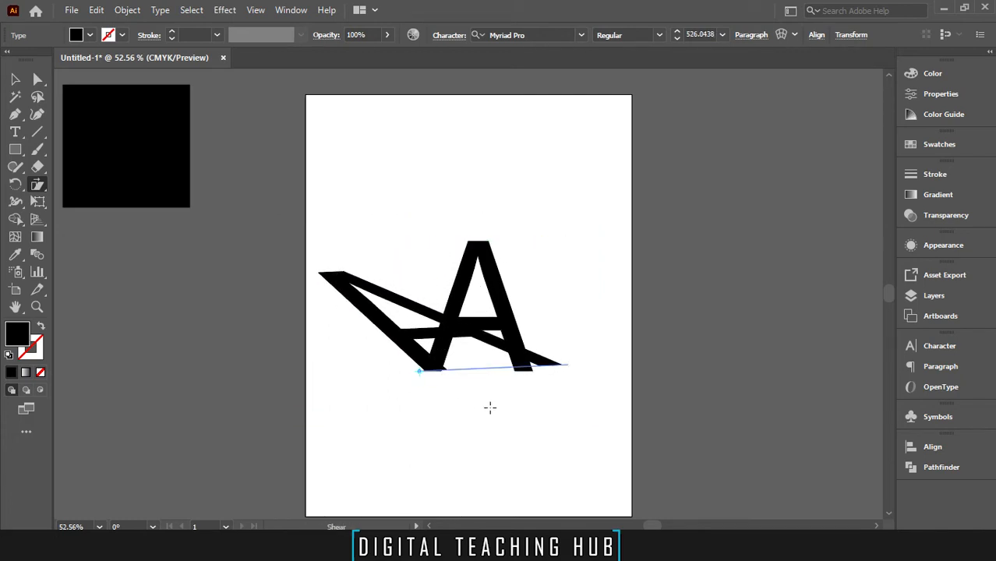
key("ctrl+z")
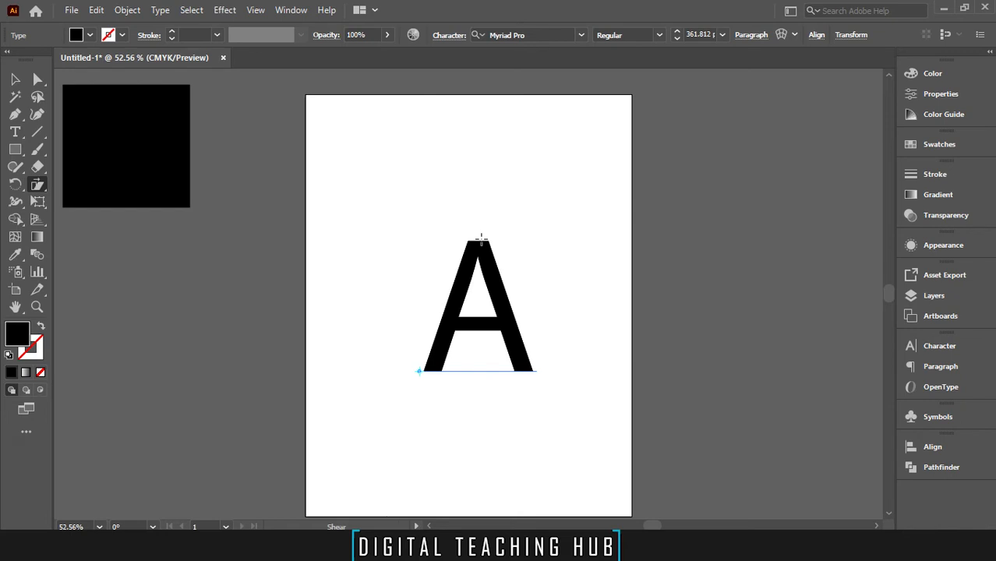
- Shear the letter's front copy horizontally to the left as a cast shadow and set its opacity to 30%
left_click_drag(480, 238, 321, 271)
left_click(944, 215)
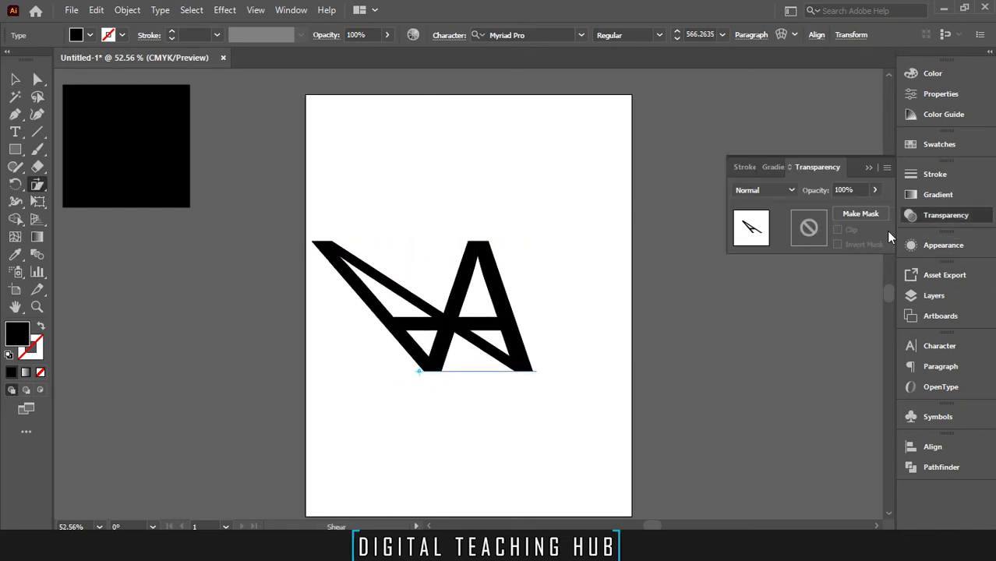
left_click(841, 209)
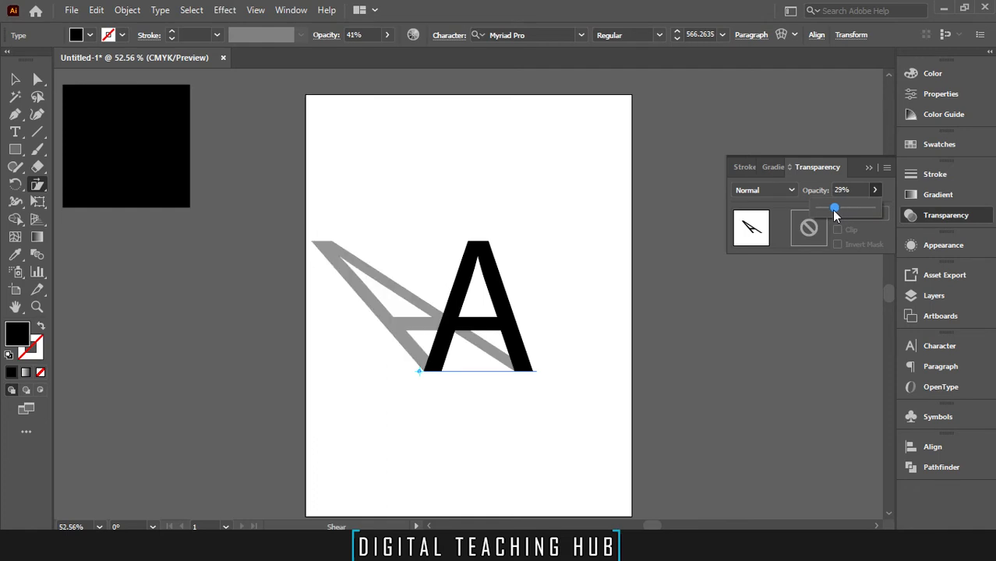
left_click_drag(833, 211, 832, 210)
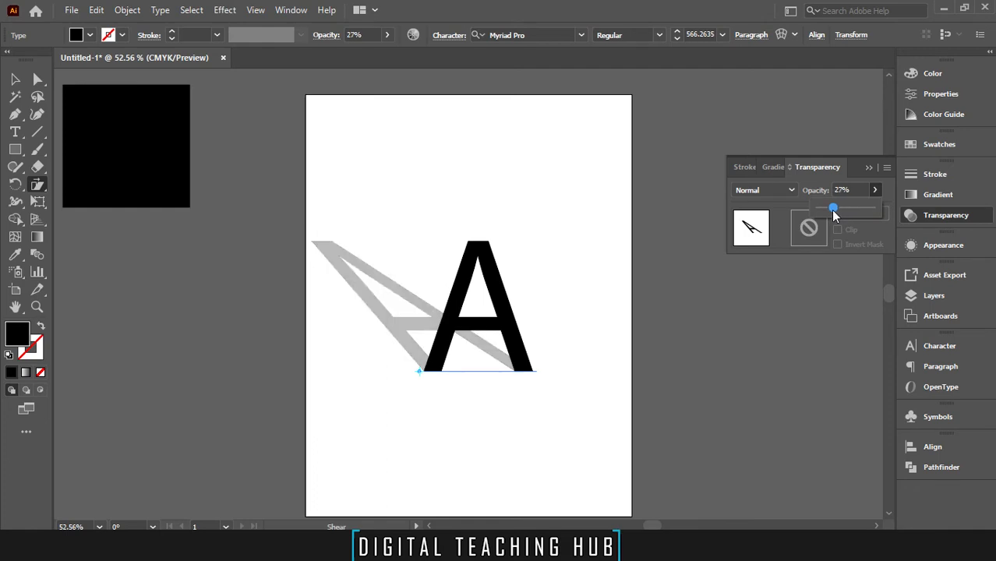
left_click(942, 215)
- Apply a Gaussian Blur with a radius of 4.6574 pixels to the slanted grey copy, comparing it with the preview off and on
left_click(225, 10)
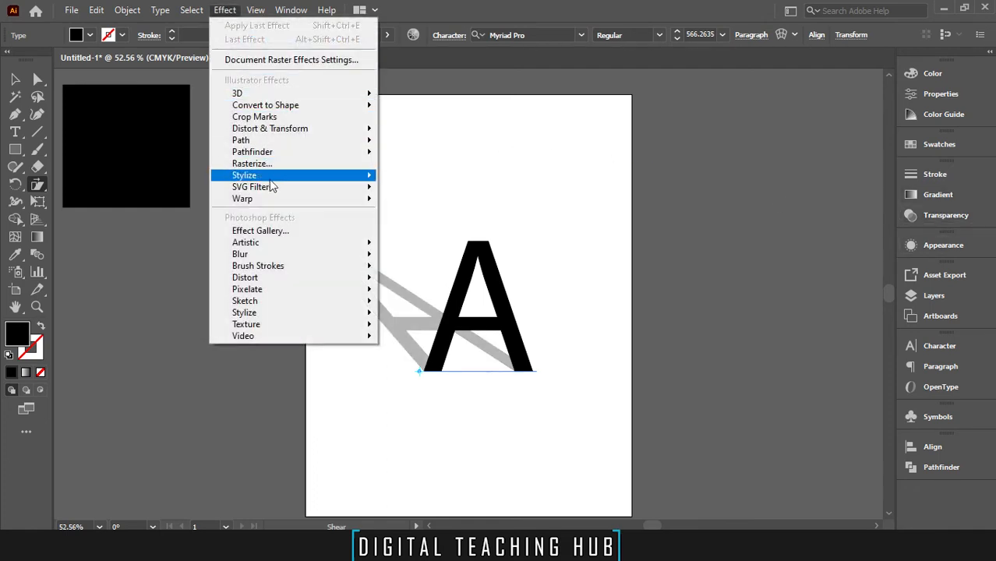
mouse_move(286, 257)
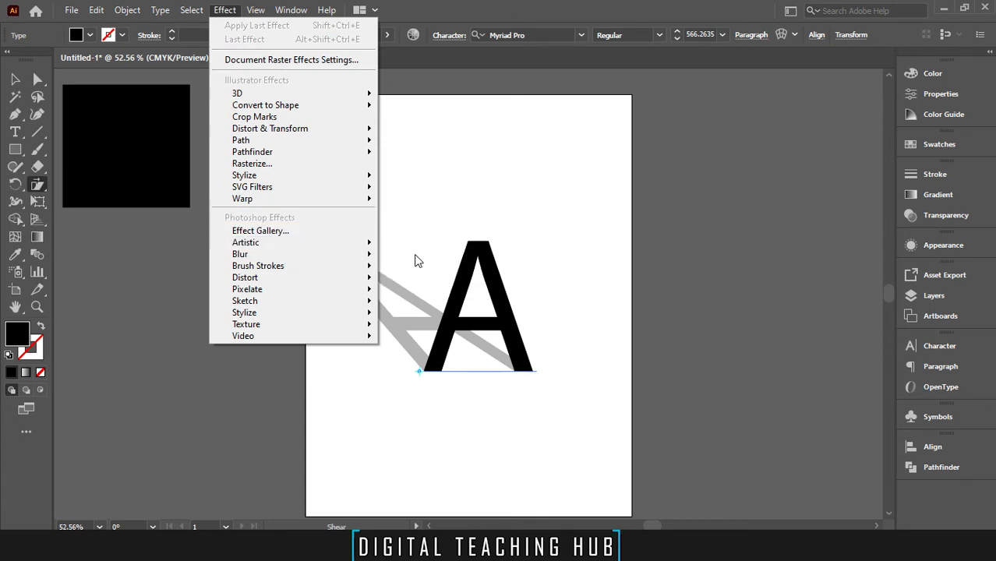
left_click(404, 257)
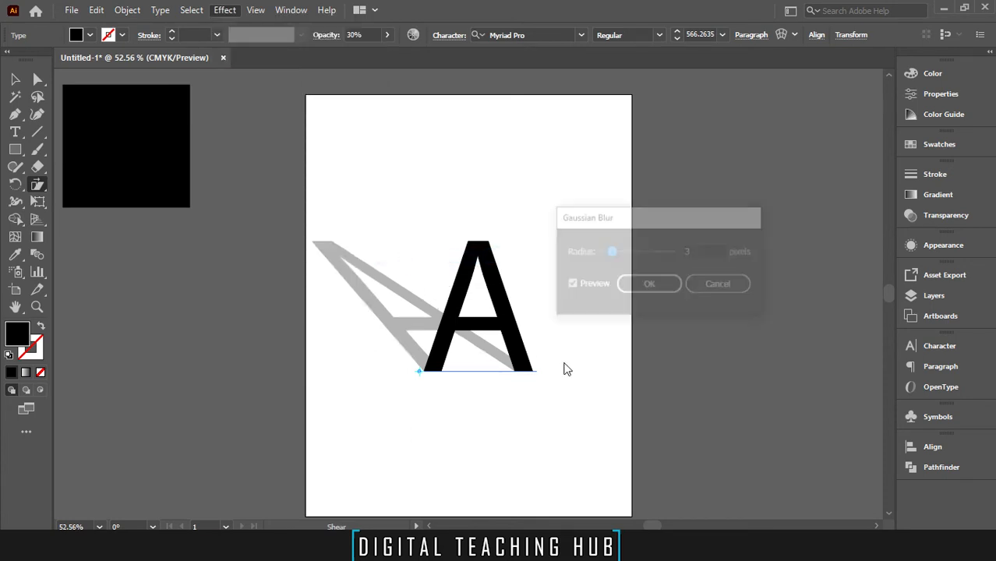
left_click_drag(612, 252, 617, 251)
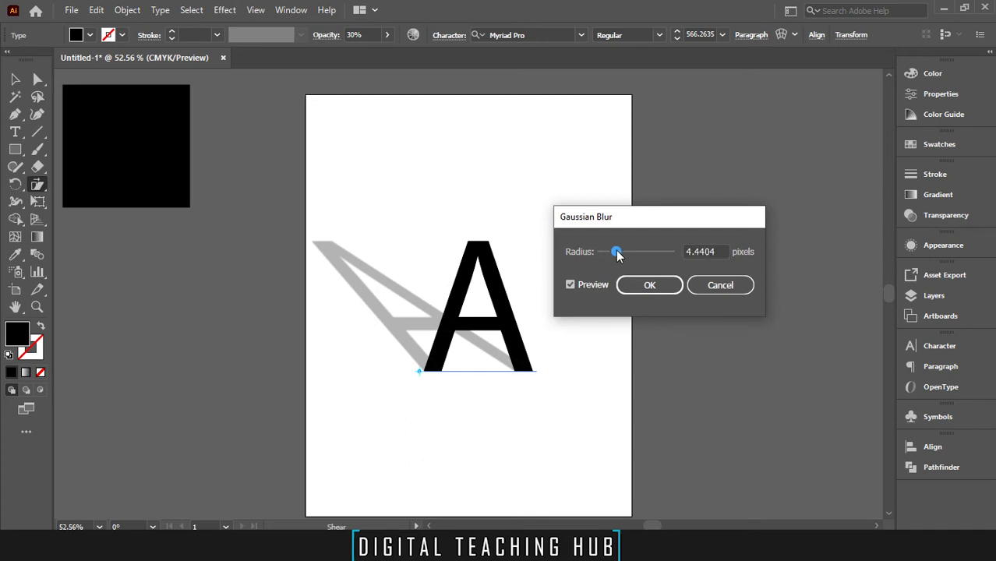
left_click(568, 284)
left_click(569, 285)
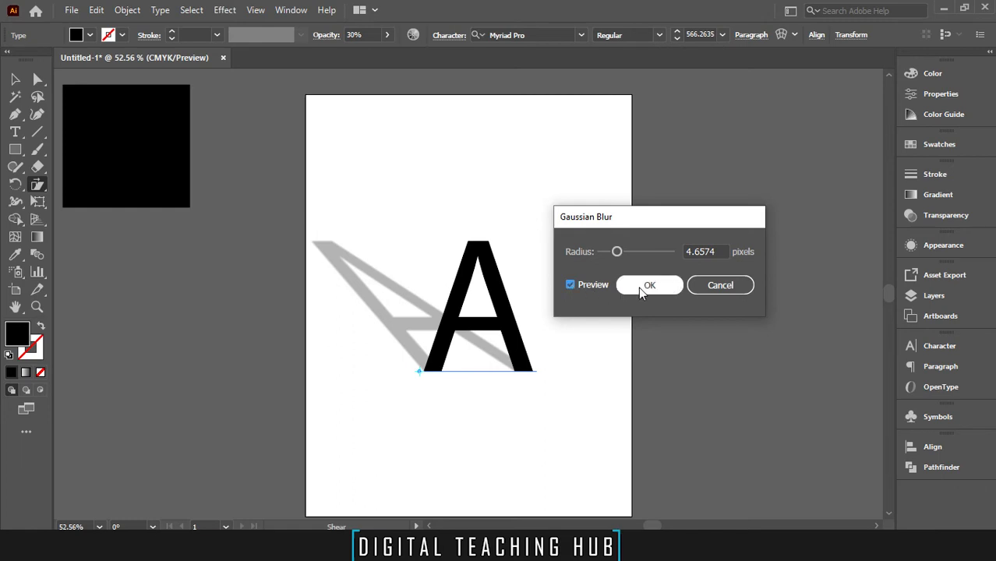
left_click(645, 286)
key("ctrl")
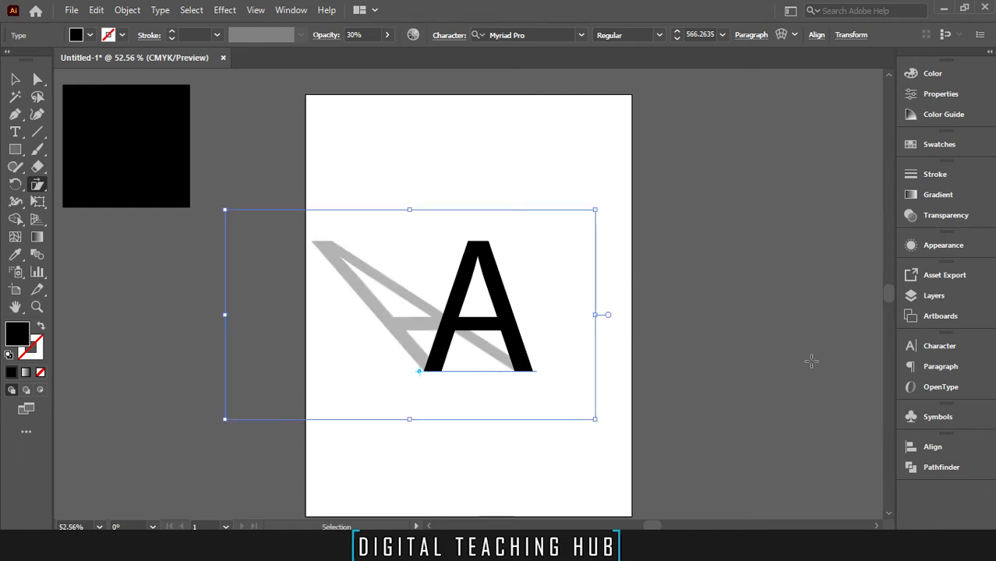
key("ctrl")
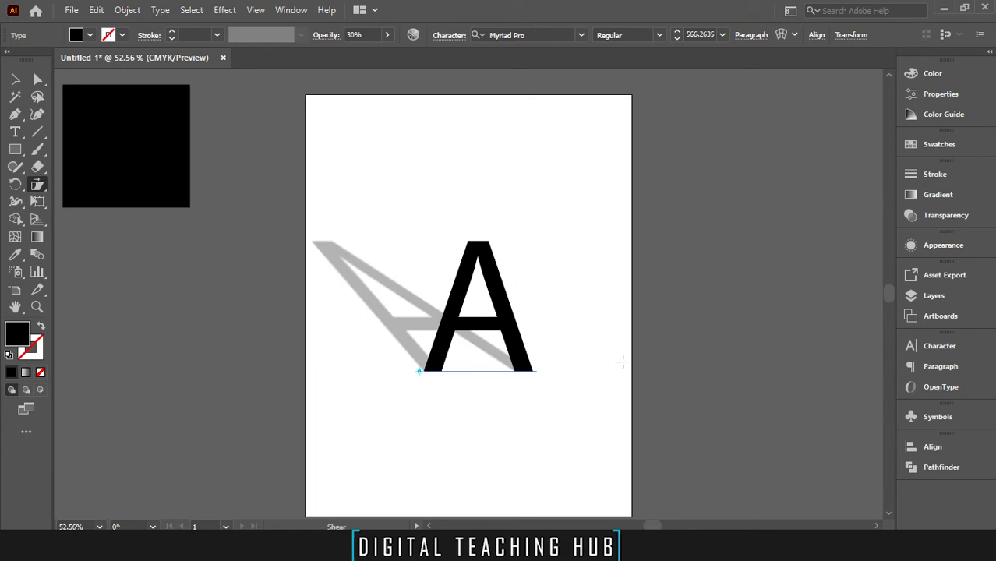
left_click(15, 78)
left_click(289, 229)
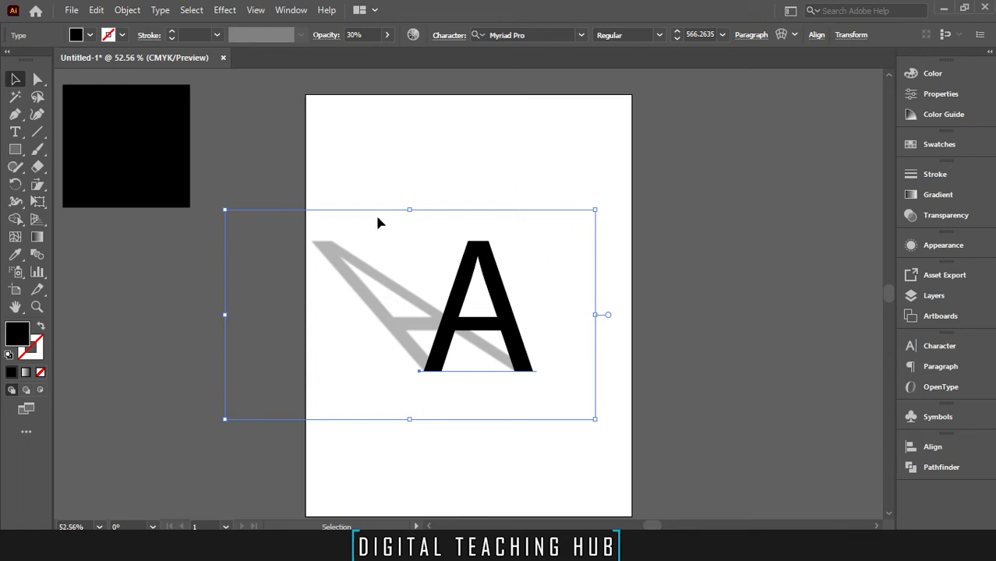
left_click_drag(224, 209, 292, 246)
key("ctrl+z")
- Group the letter A with its slanted shadow and scale the group down to fit within the artboard
left_click_drag(695, 188, 219, 421)
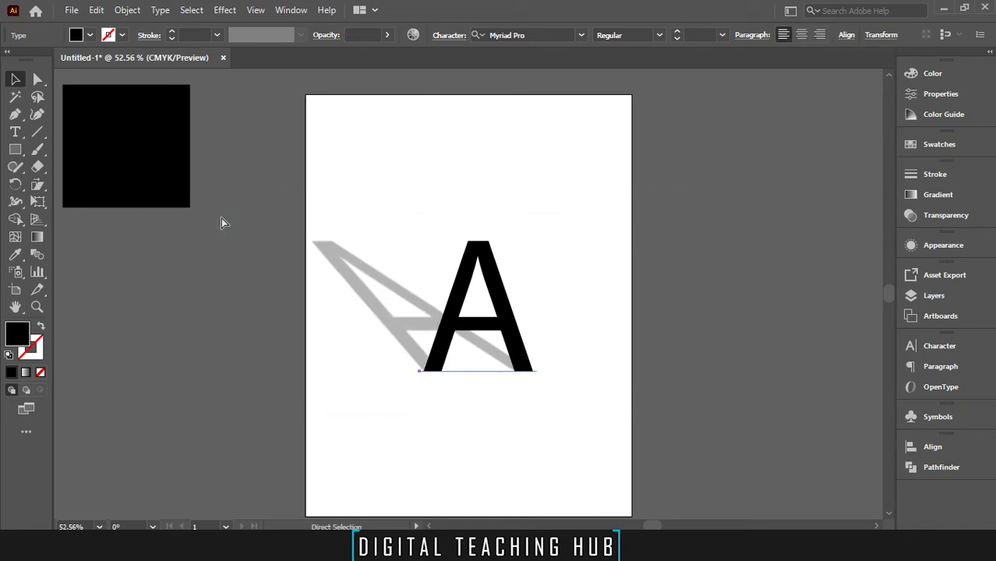
key("ctrl+g")
left_click_drag(224, 211, 271, 260)
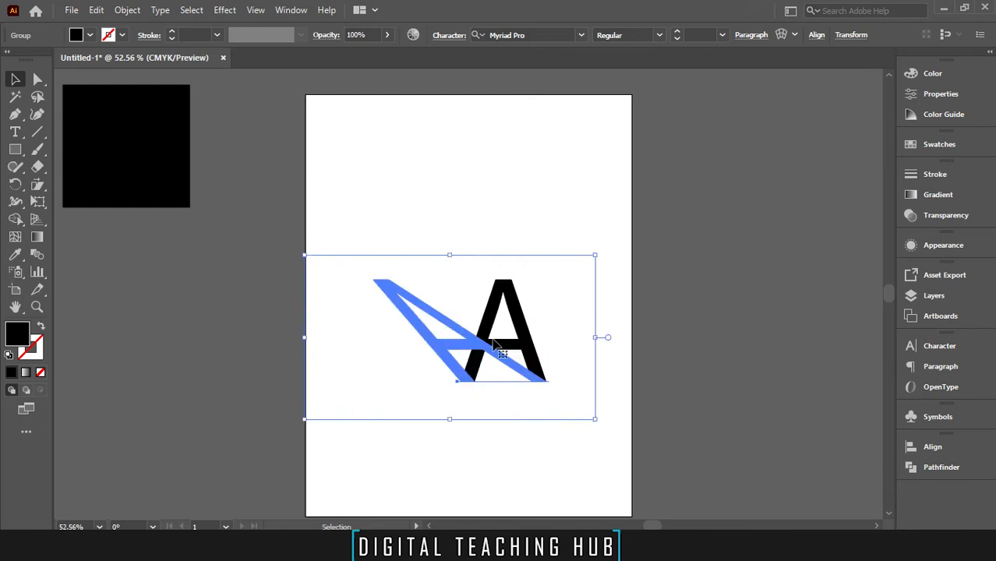
- Reposition the grouped letter and shadow slightly lower on the artboard, then clear the selection
left_click_drag(489, 329, 489, 307)
left_click(576, 448)
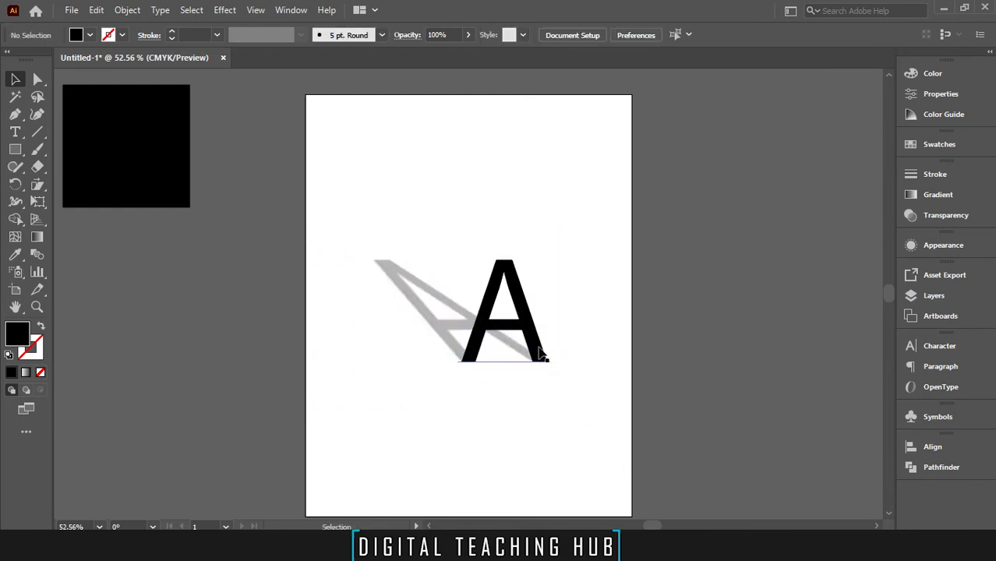
left_click(538, 348)
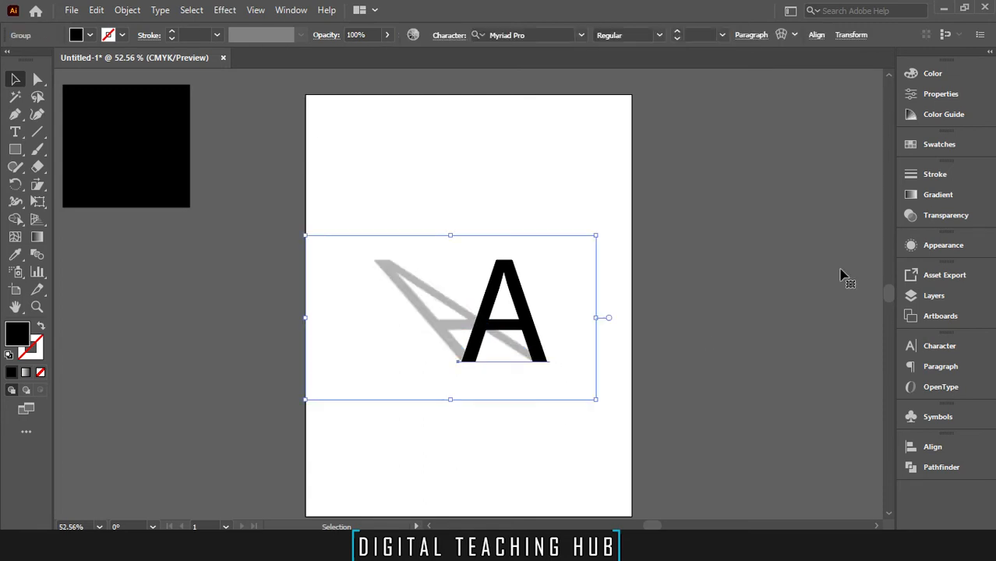
left_click(939, 145)
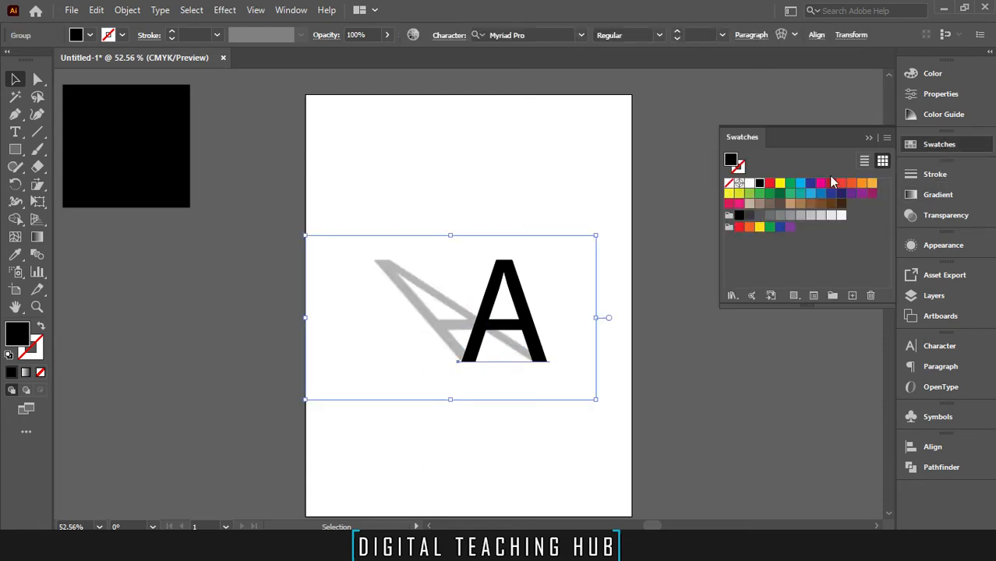
left_click(949, 146)
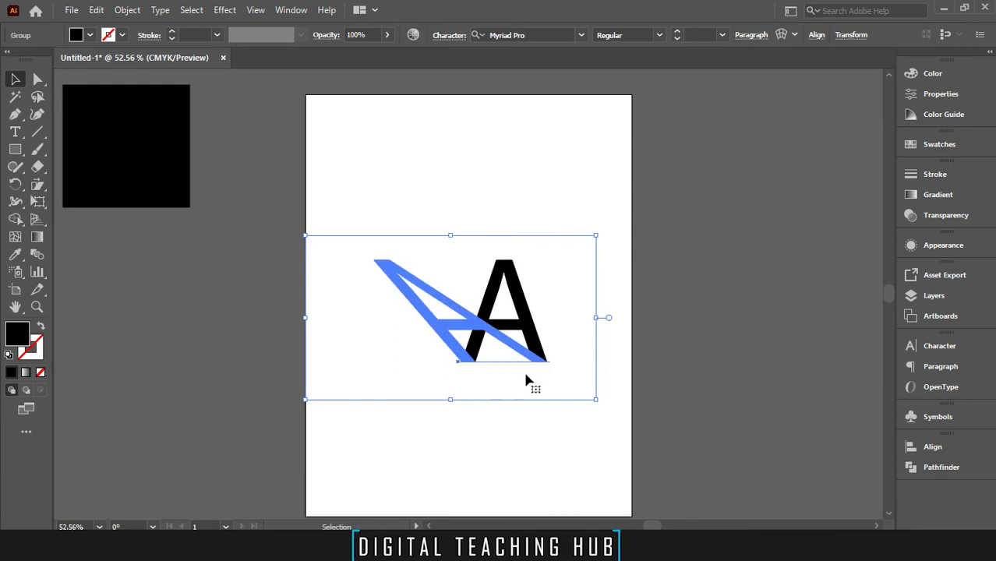
left_click(475, 451)
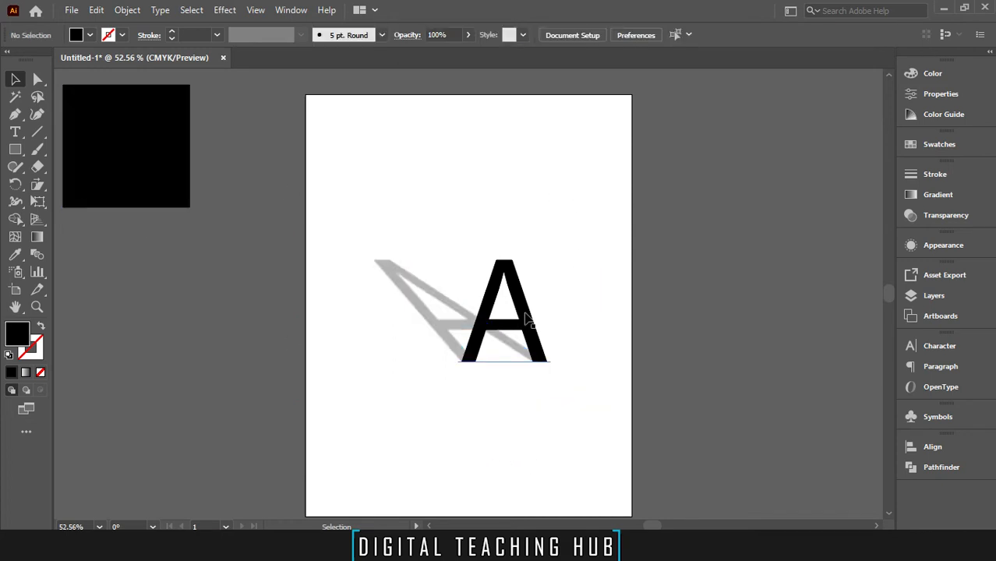
left_click_drag(527, 319, 529, 352)
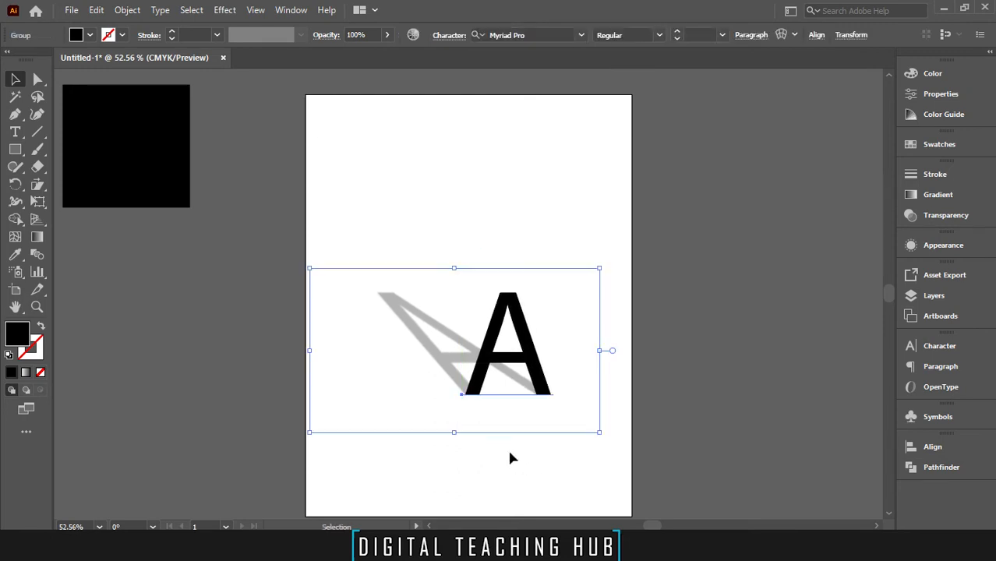
left_click(445, 483)
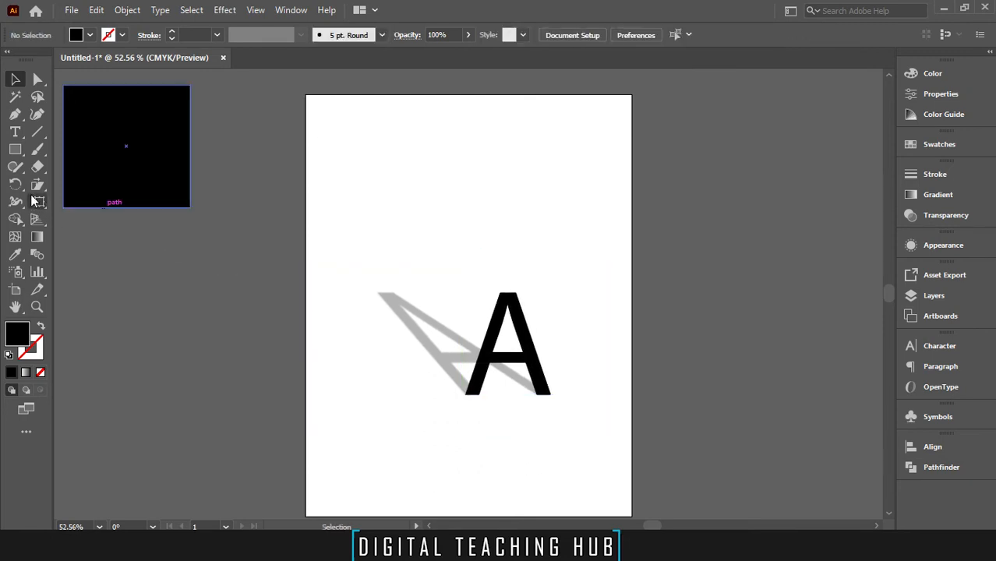
- Move the black square onto the shadow and swap its fill and stroke to make it an unfilled black outline
left_click_drag(37, 187, 41, 196)
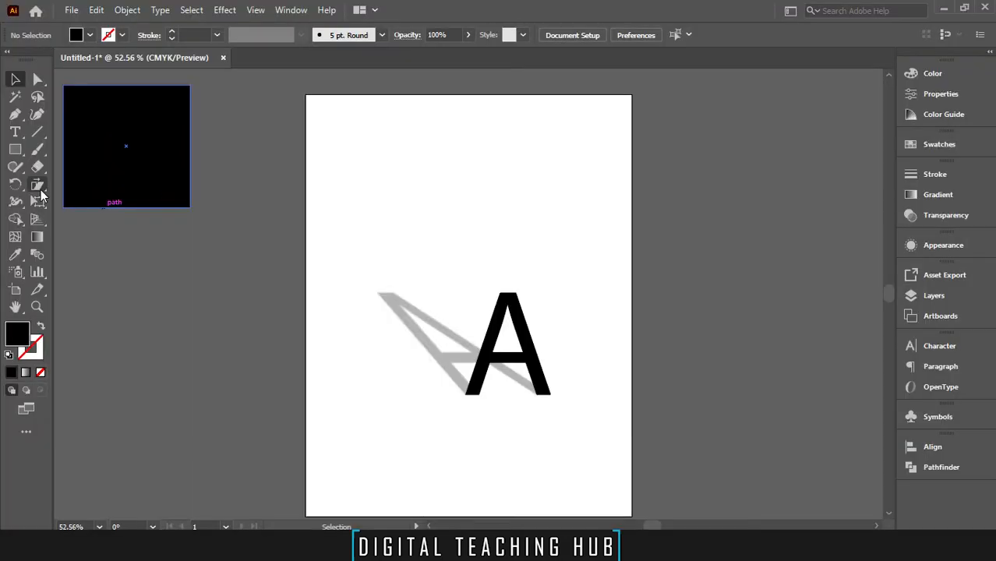
left_click(15, 149)
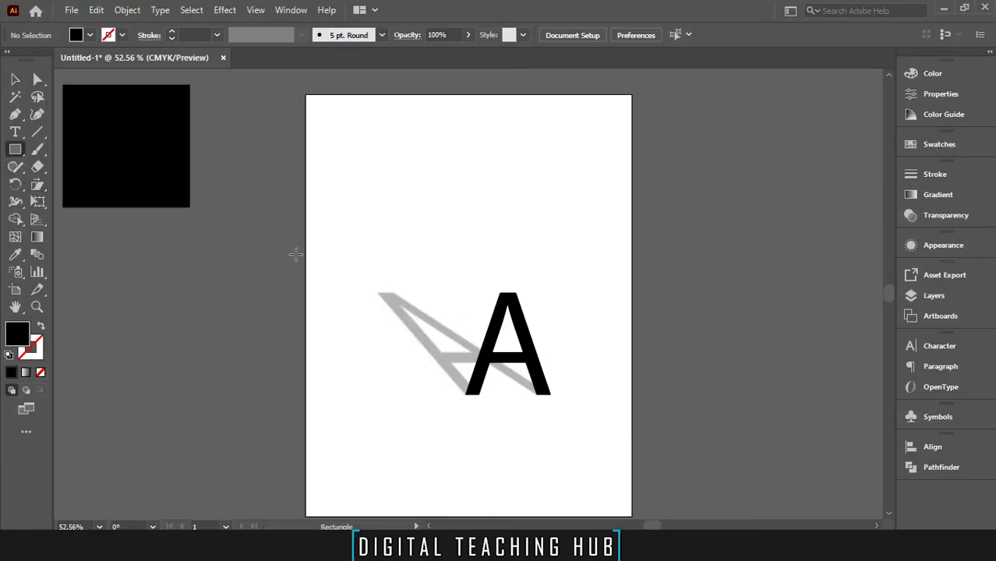
left_click(15, 78)
left_click(116, 134)
left_click_drag(122, 136, 394, 302)
left_click(41, 328)
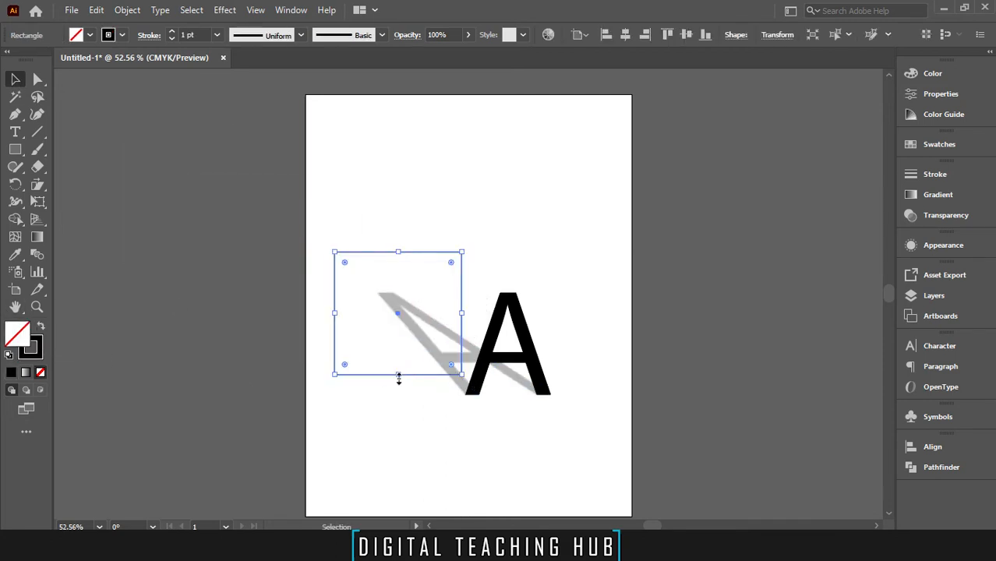
- Stretch the outlined square downward and to the right so that it frames both the letter and its shadow
left_click_drag(398, 377, 398, 422)
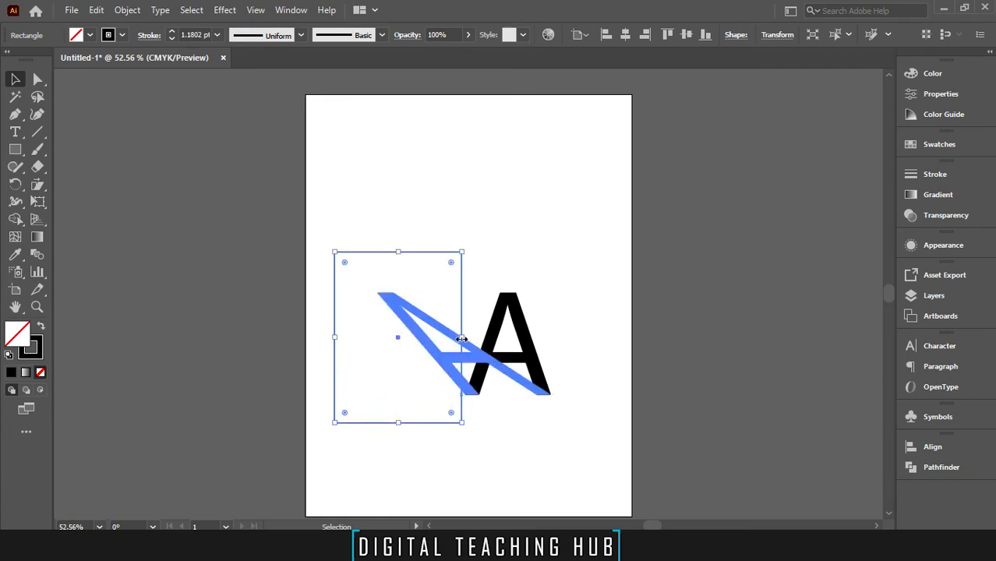
left_click_drag(461, 338, 613, 337)
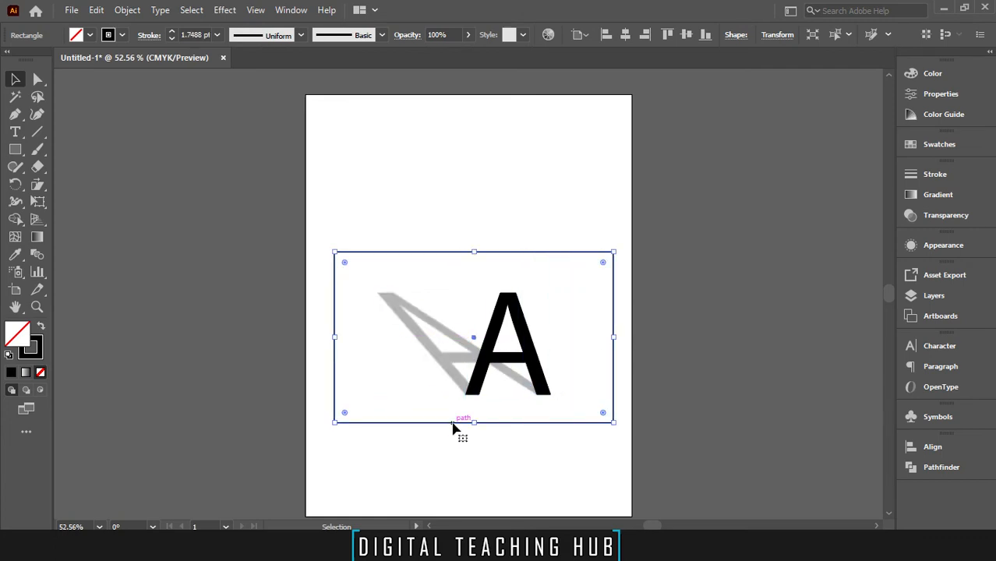
left_click(100, 108)
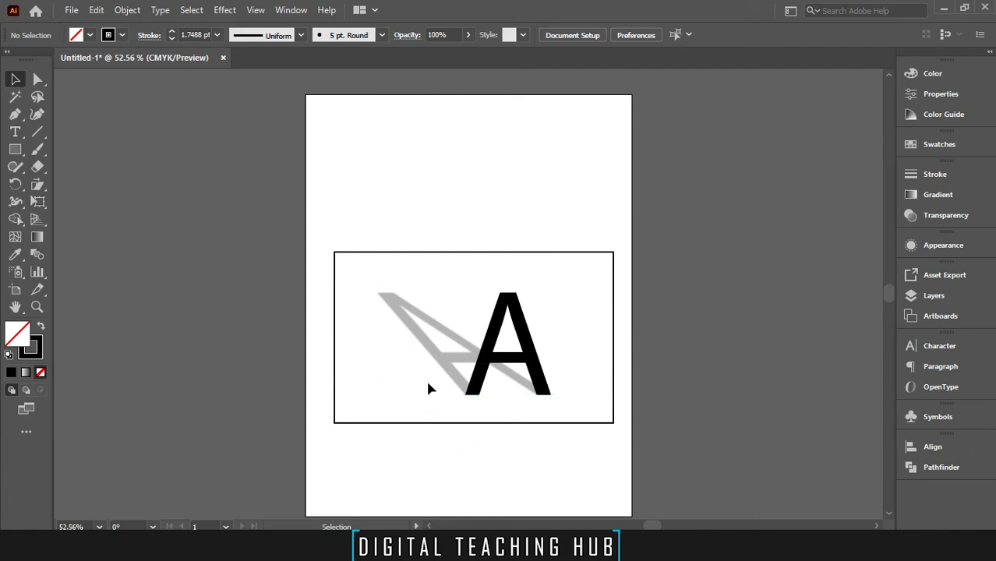
key("shift+x")
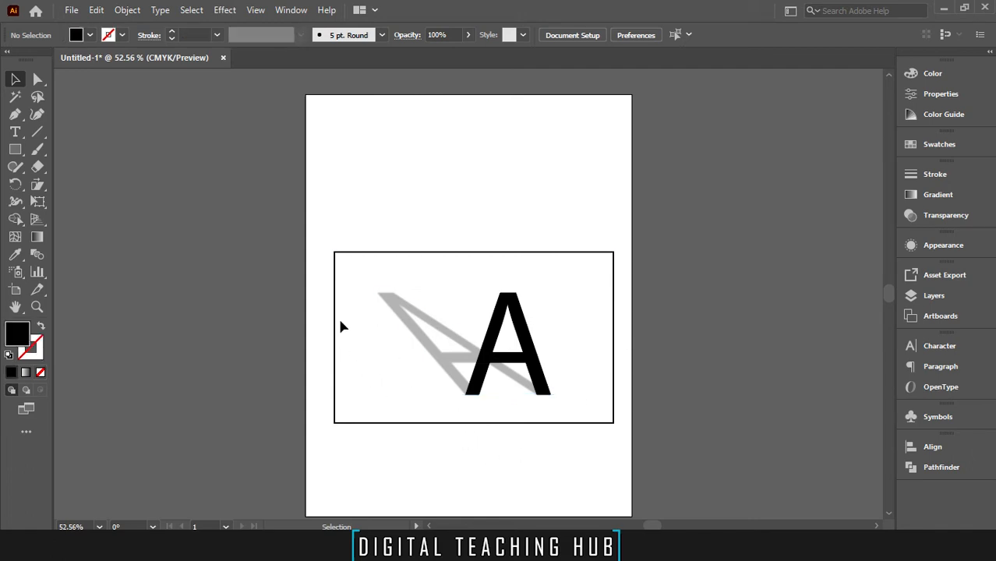
- Try a CMYK Blue fill on the whole letter and shadow group, and undo it
left_click(527, 352)
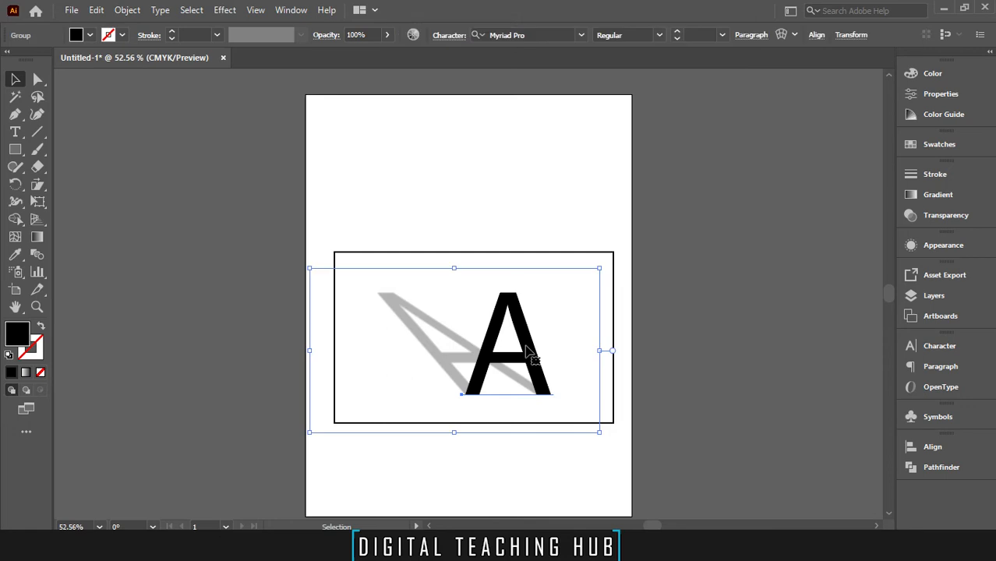
left_click(38, 79)
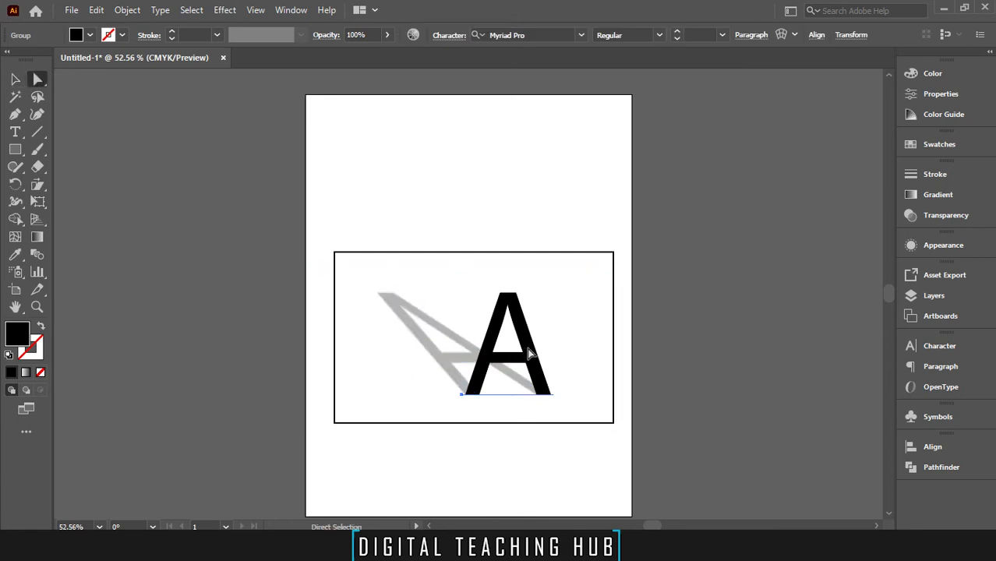
left_click(934, 144)
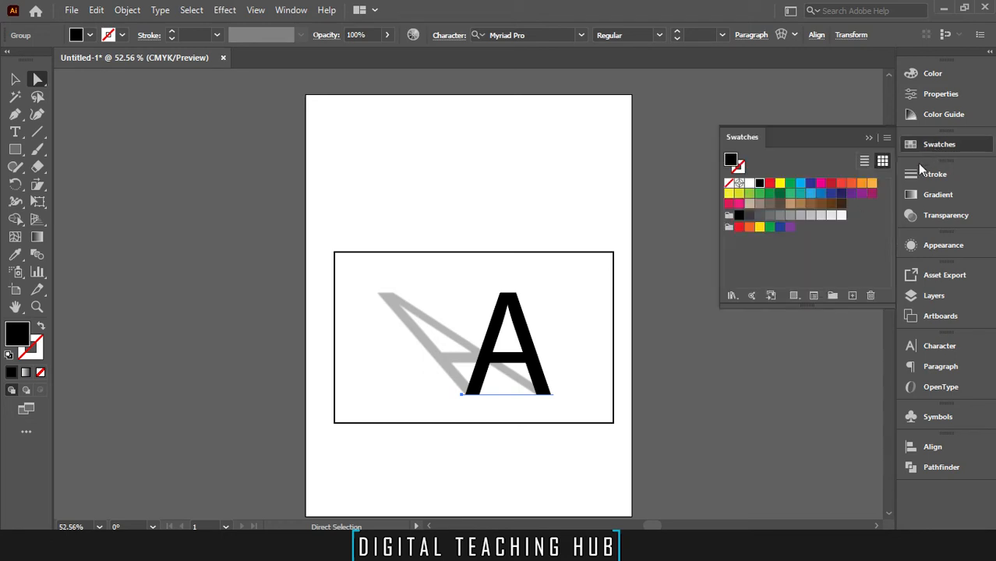
left_click(811, 184)
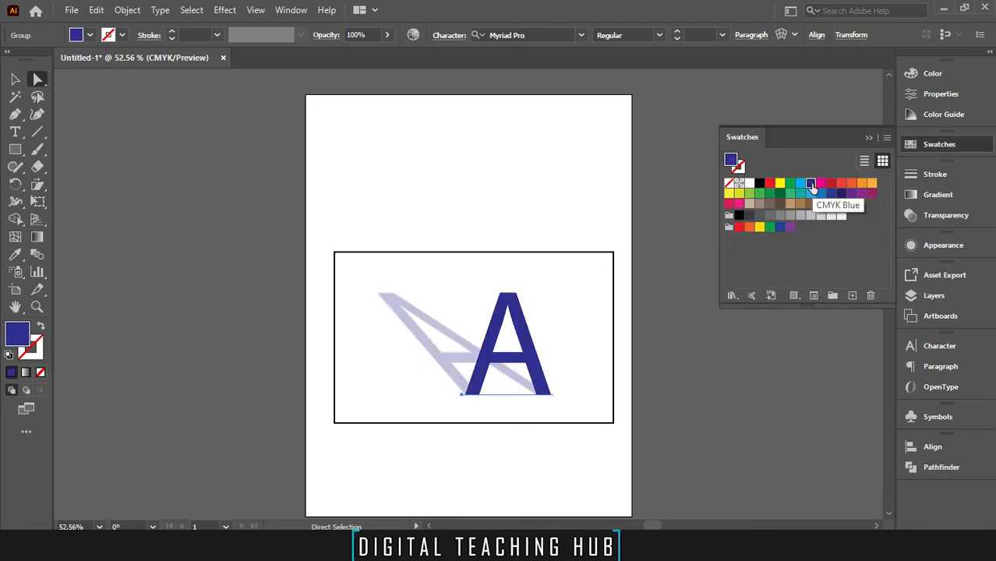
left_click(938, 145)
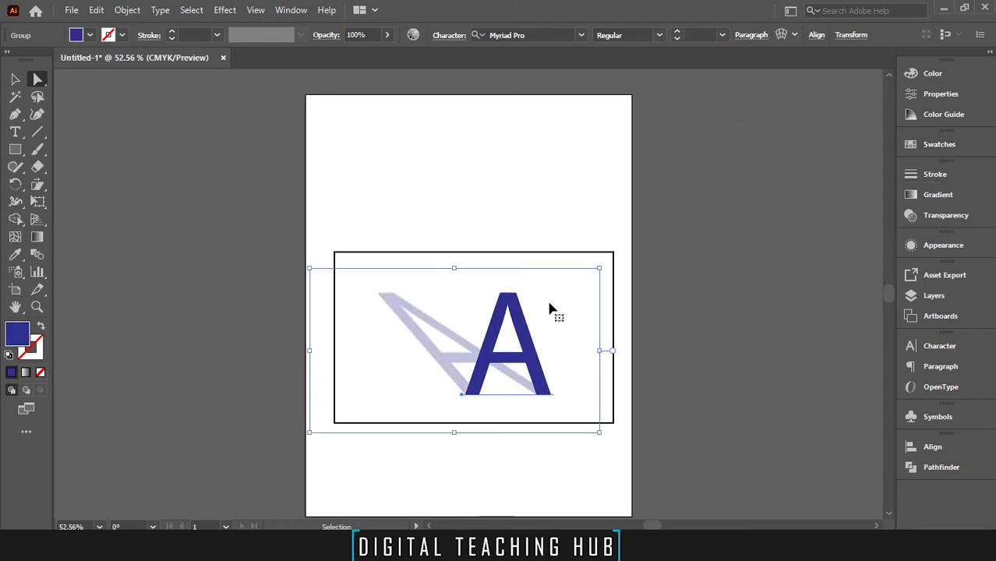
key("ctrl+z")
left_click(532, 206)
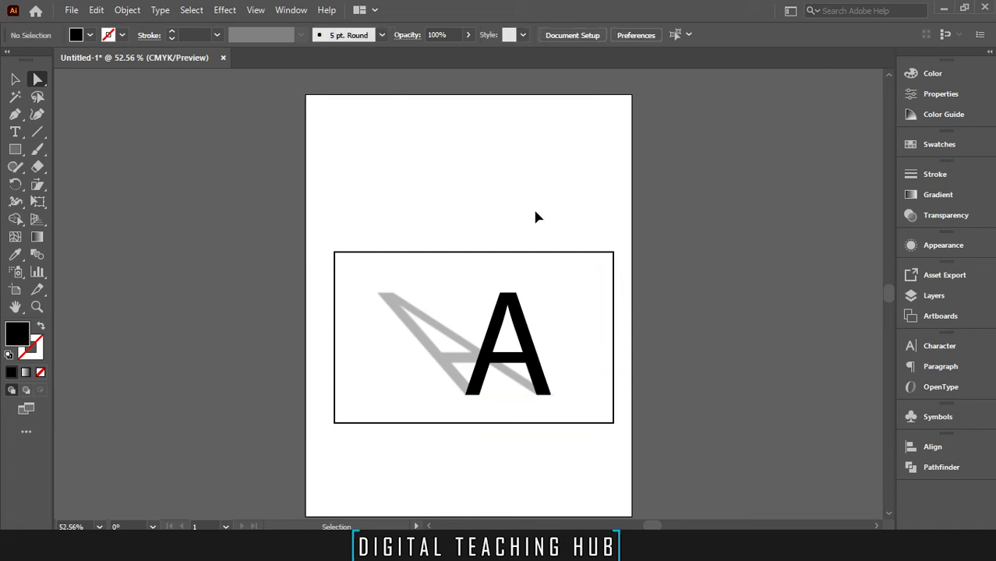
- Select only the upright letter A inside the group and fill it with CMYK Blue
left_click(528, 346)
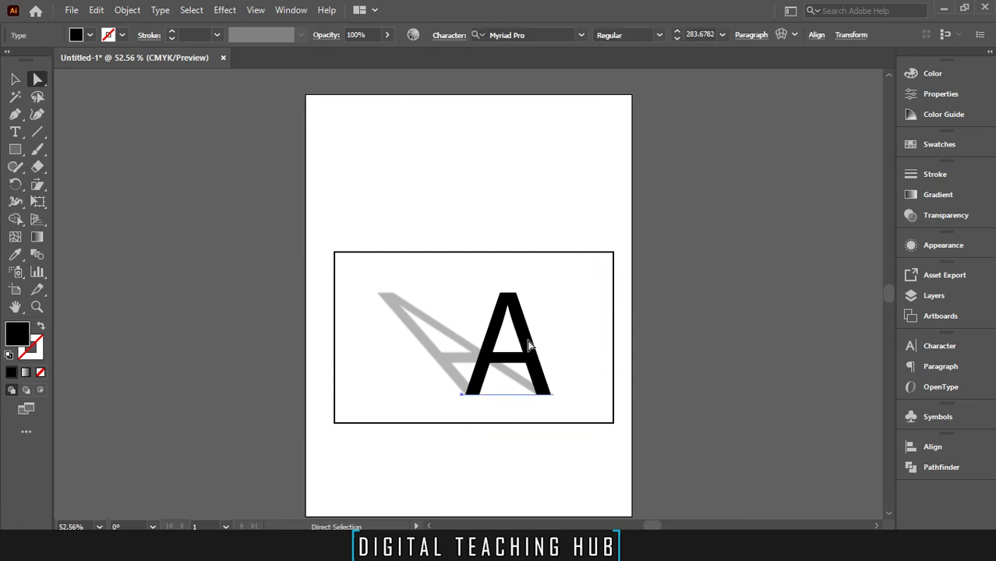
left_click(952, 145)
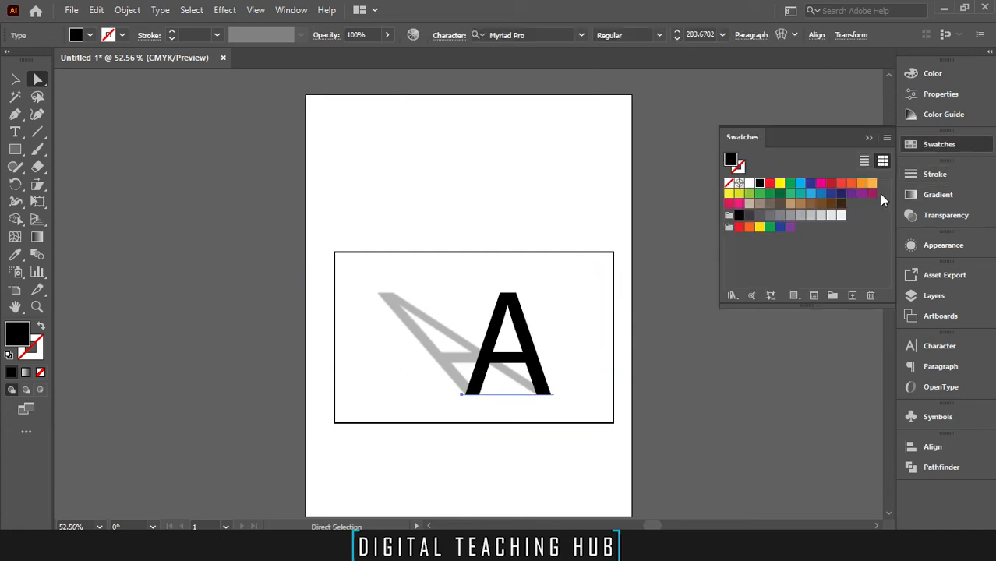
left_click(810, 184)
key("v")
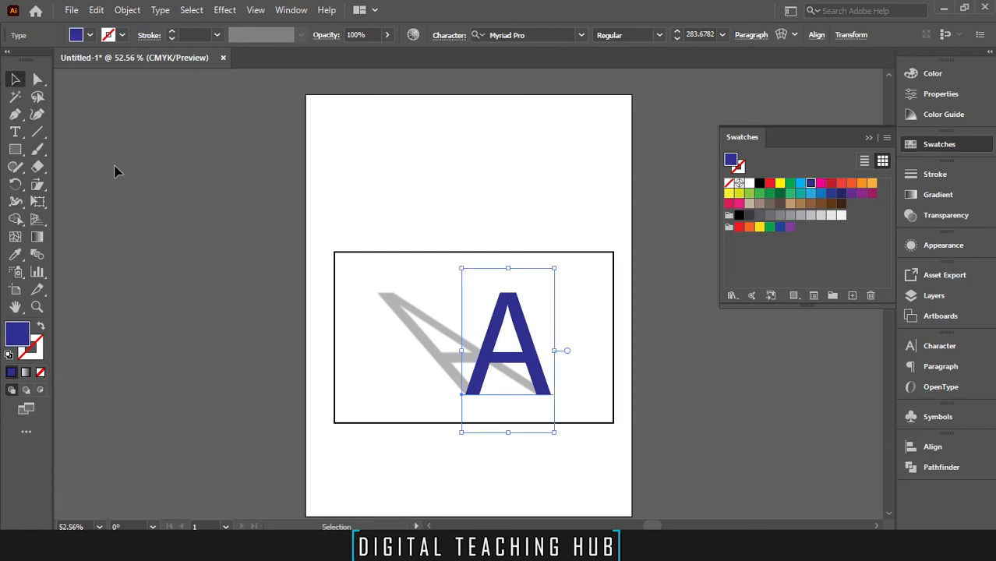
left_click(129, 176)
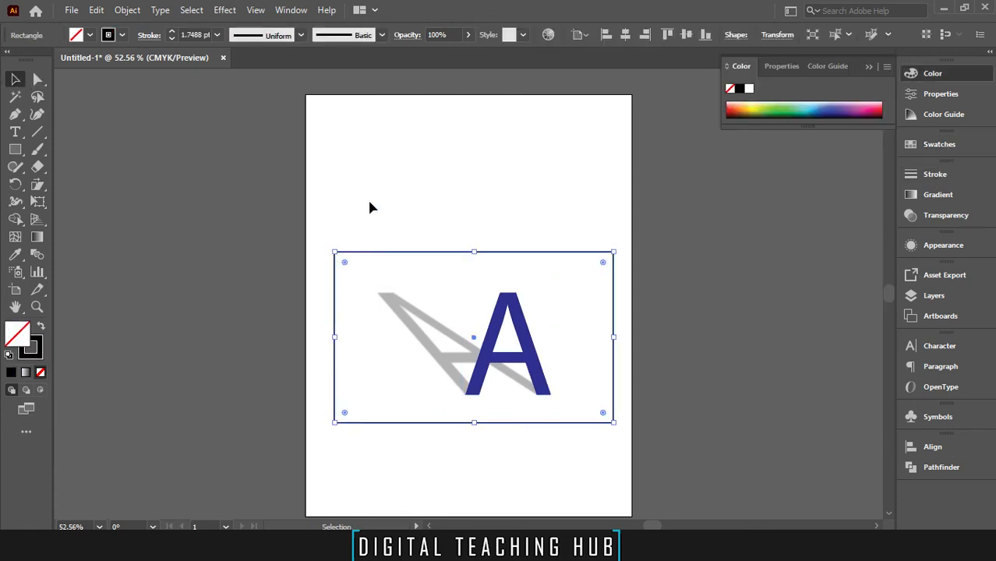
- Set the rectangular frame's stroke color to CMYK Blue and deselect the frame
left_click(397, 187)
left_click(417, 257)
left_click(36, 345)
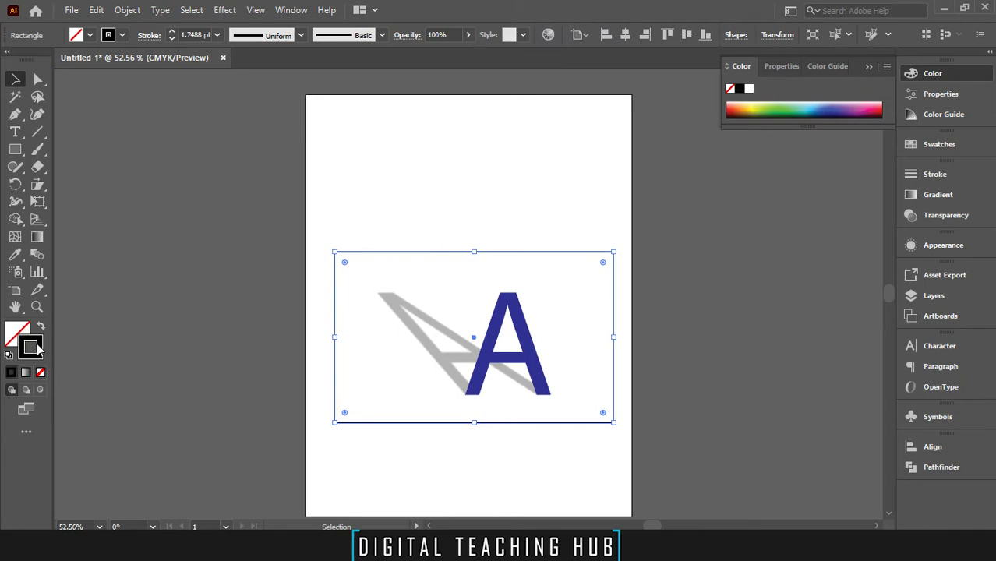
left_click(969, 147)
left_click(811, 185)
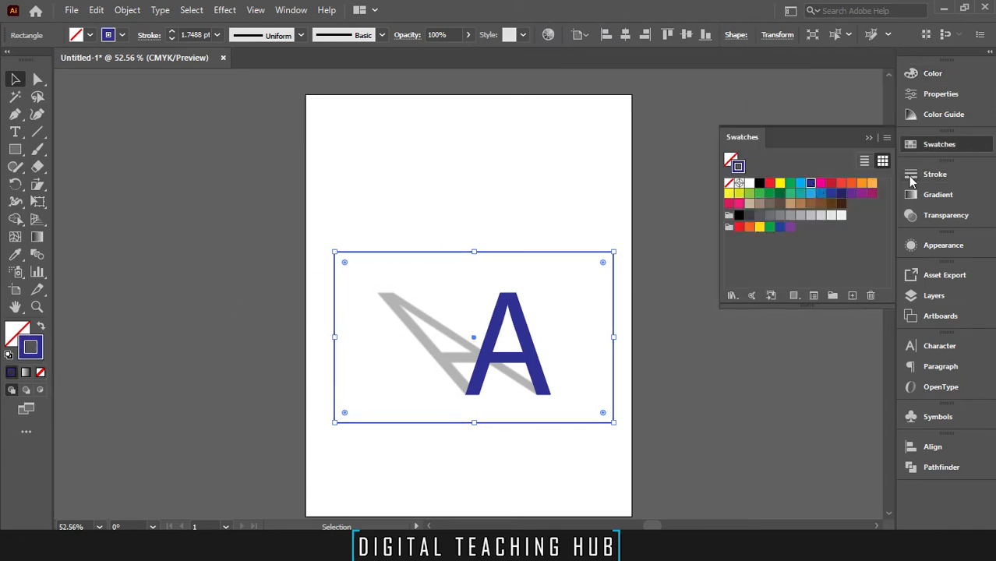
left_click(962, 146)
left_click(182, 165)
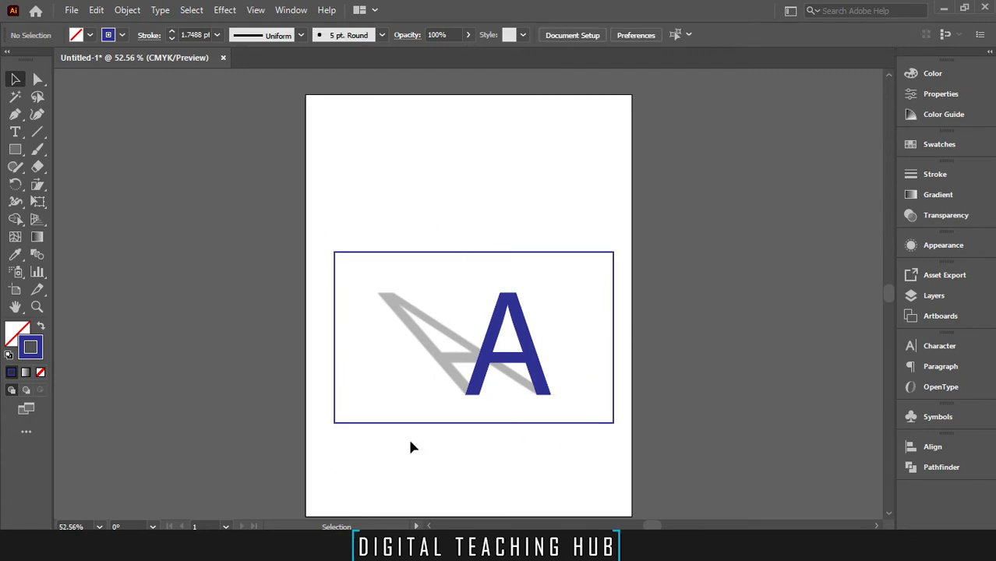
- Add an anchor point at the midpoint of each of the frame's four sides
key("plus")
left_click(474, 251)
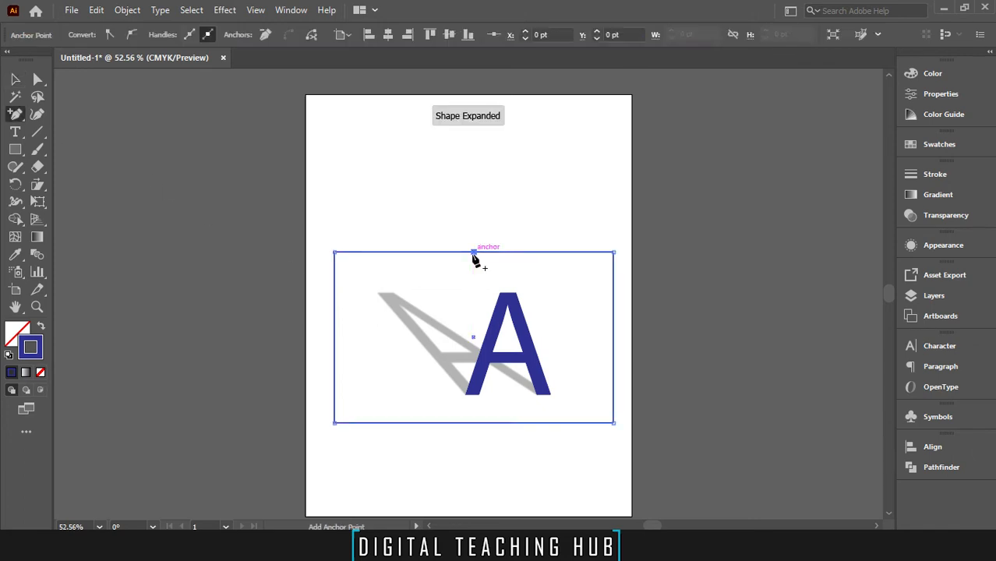
left_click(612, 337)
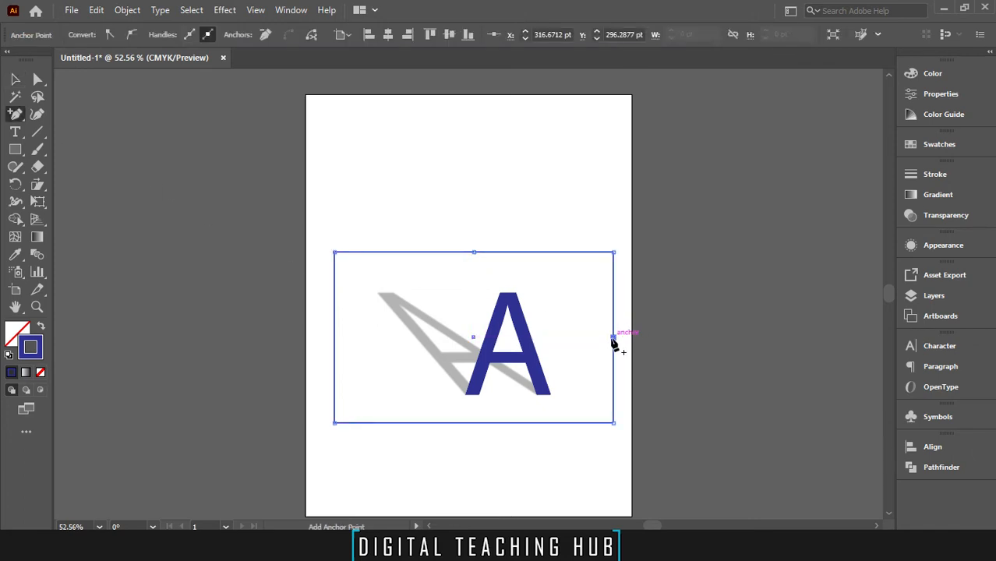
left_click(473, 423)
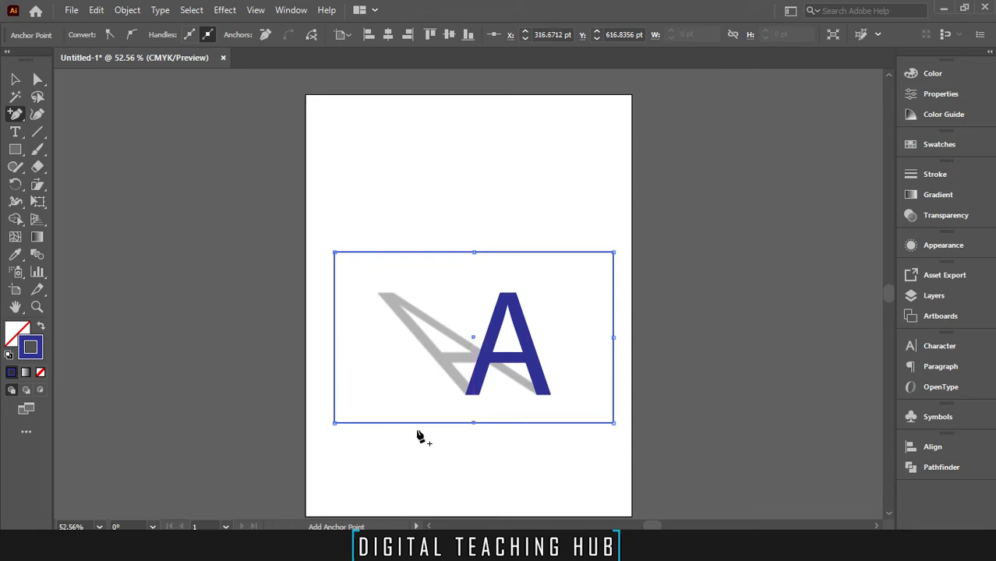
left_click(335, 338)
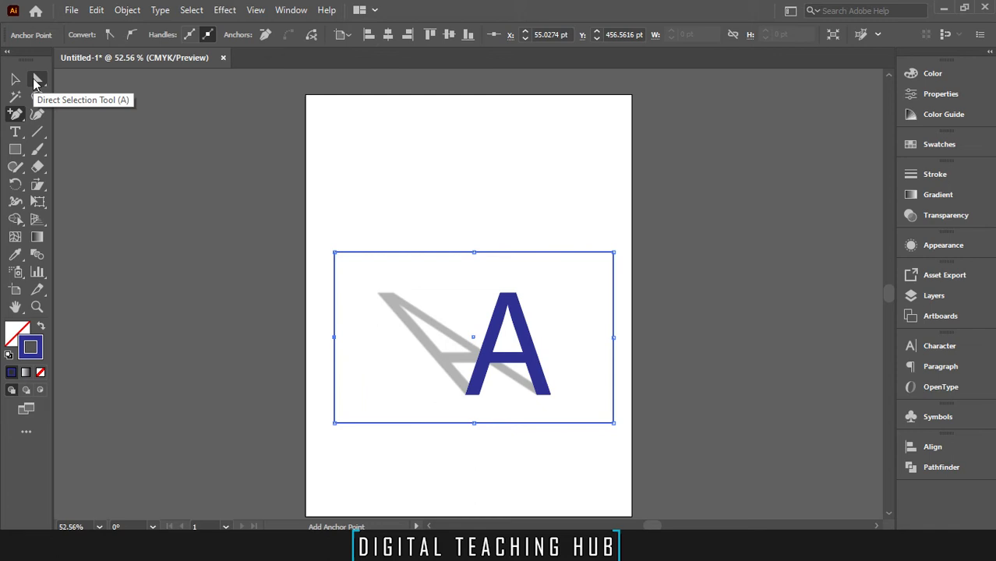
- Move the midpoint anchors of the frame's four sides slightly inward so each side bends toward the letter
left_click(37, 81)
left_click_drag(475, 257, 476, 273)
left_click_drag(613, 338, 596, 338)
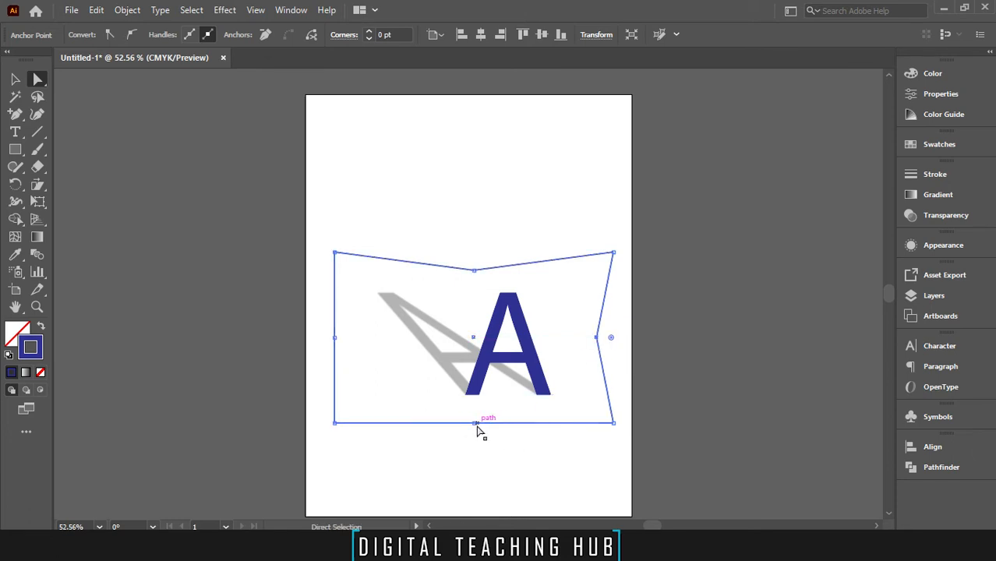
left_click_drag(474, 424, 477, 414)
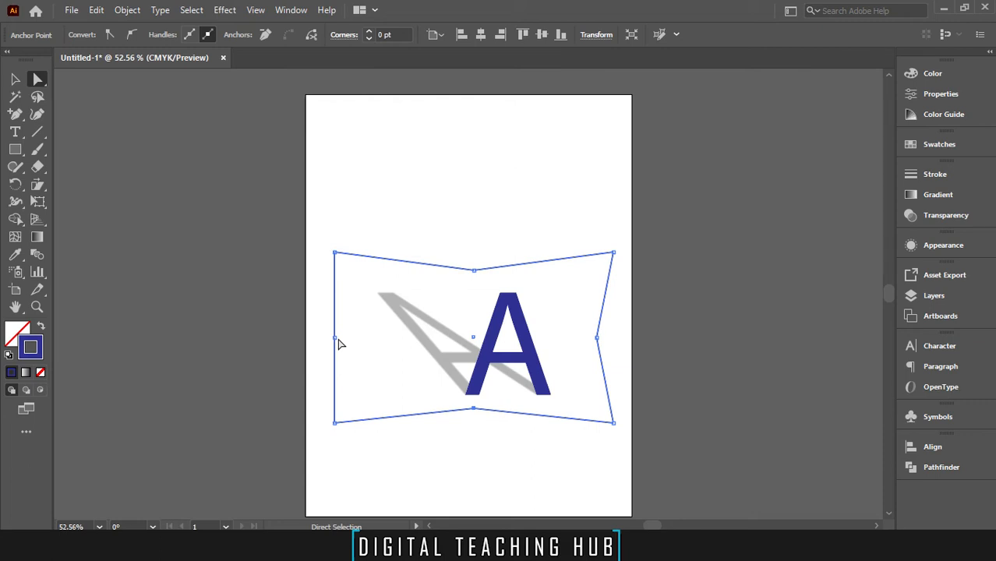
left_click(338, 339)
left_click(337, 340)
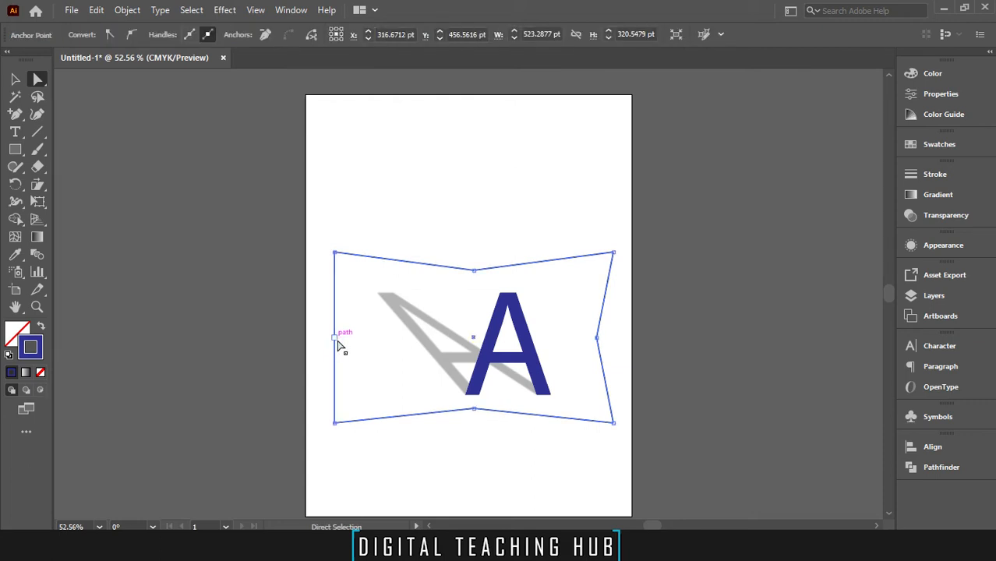
left_click_drag(336, 340, 361, 343)
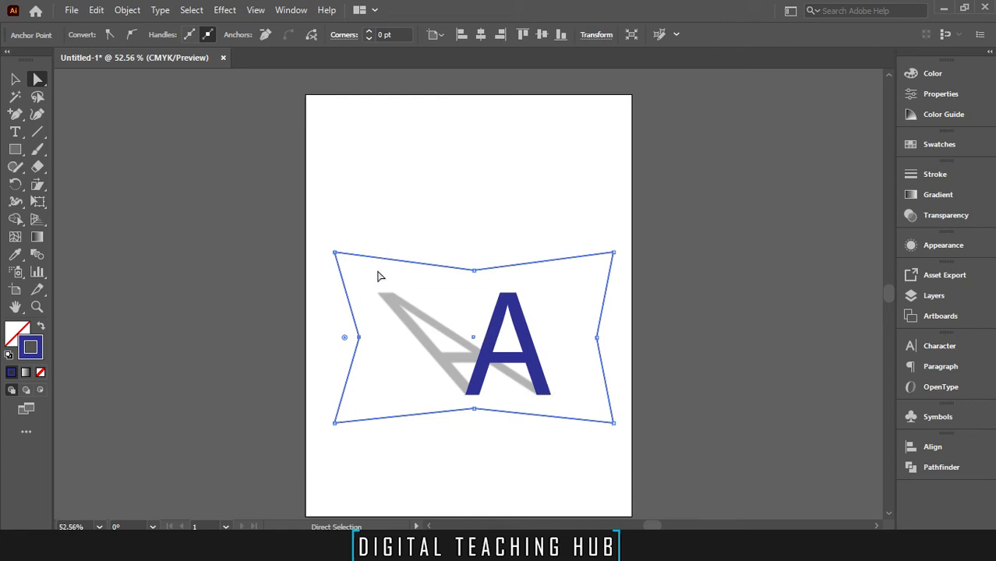
- Try rounding the frame's top midpoint corner to a radius of about 573 pt, and reselect the whole frame
left_click_drag(471, 272, 504, 87)
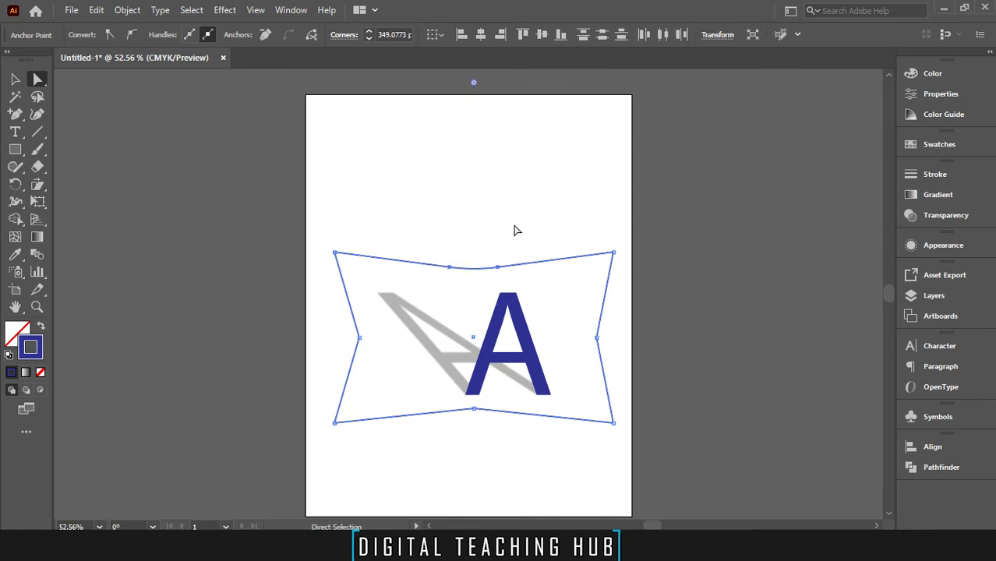
scroll(513, 225, "up", 5)
left_click_drag(475, 228, 476, 104)
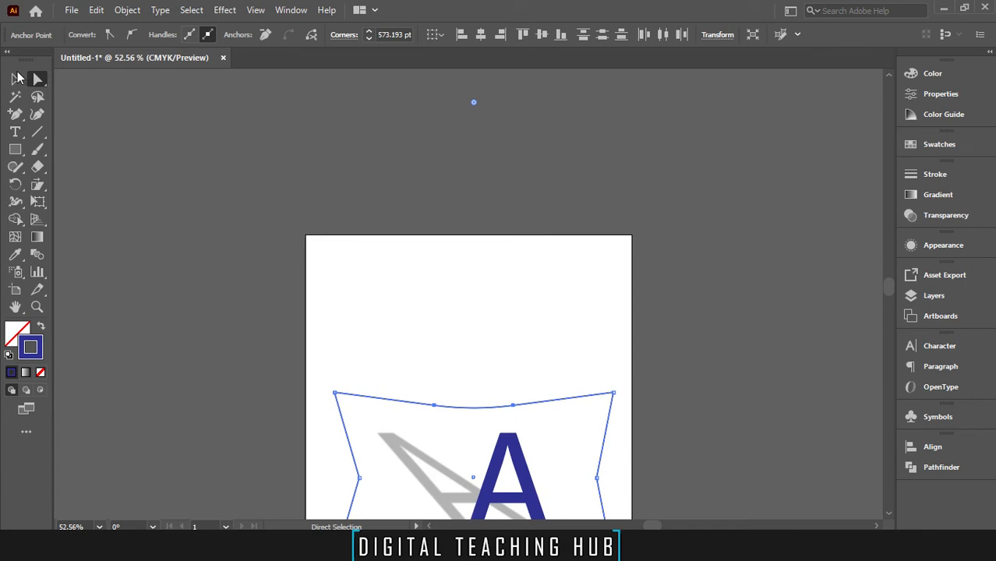
left_click(17, 78)
left_click(506, 412)
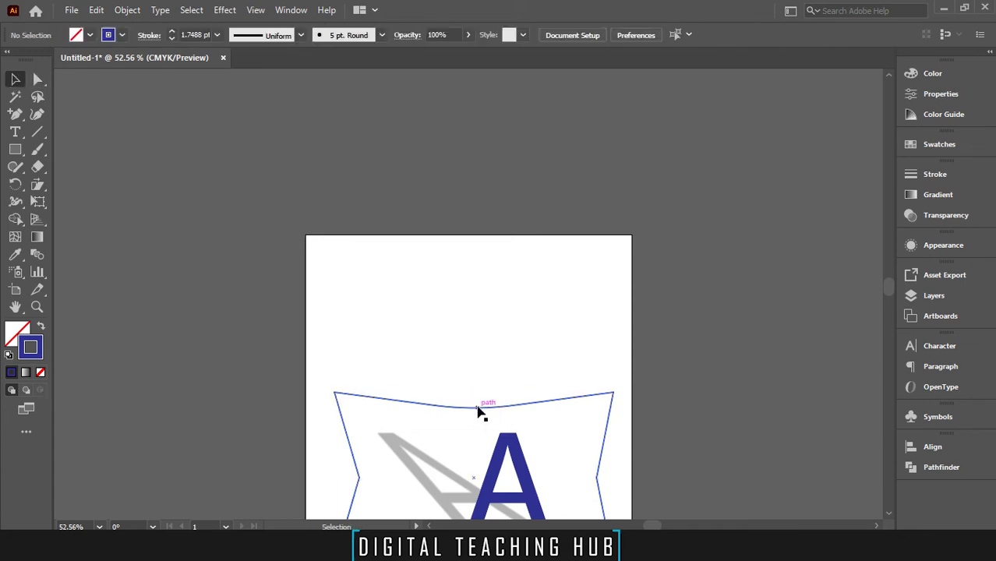
left_click(478, 410)
scroll(600, 367, "down", 3)
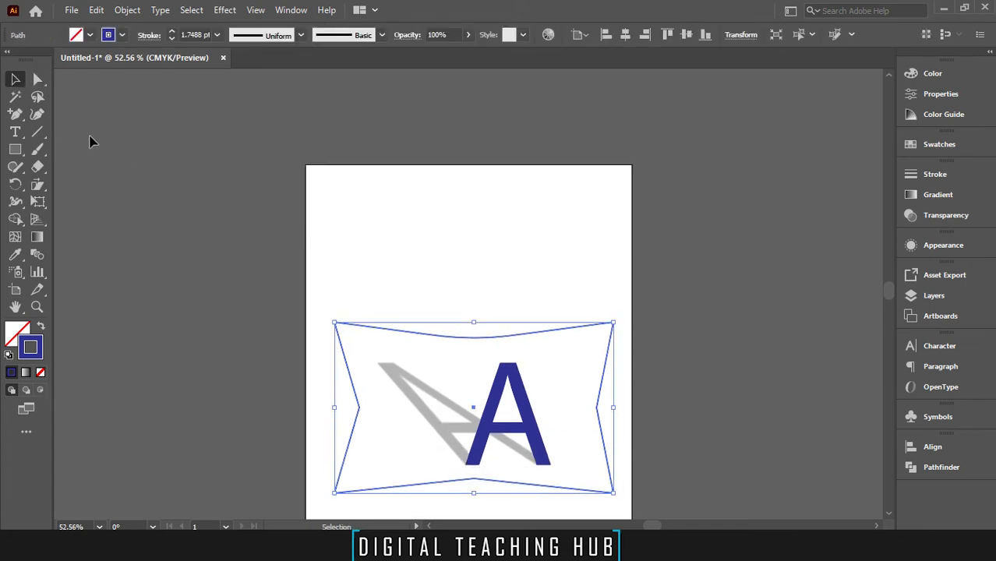
- Try rounding the frame's right midpoint corner, and undo the corner rounding back to straight segments
left_click(38, 79)
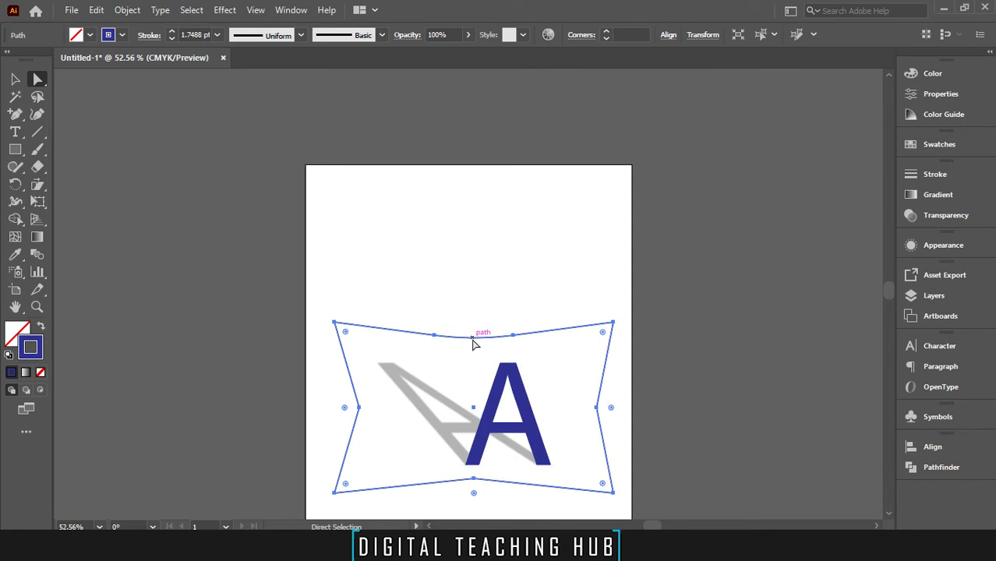
left_click(596, 407)
left_click_drag(610, 407, 750, 406)
key("ctrl+z")
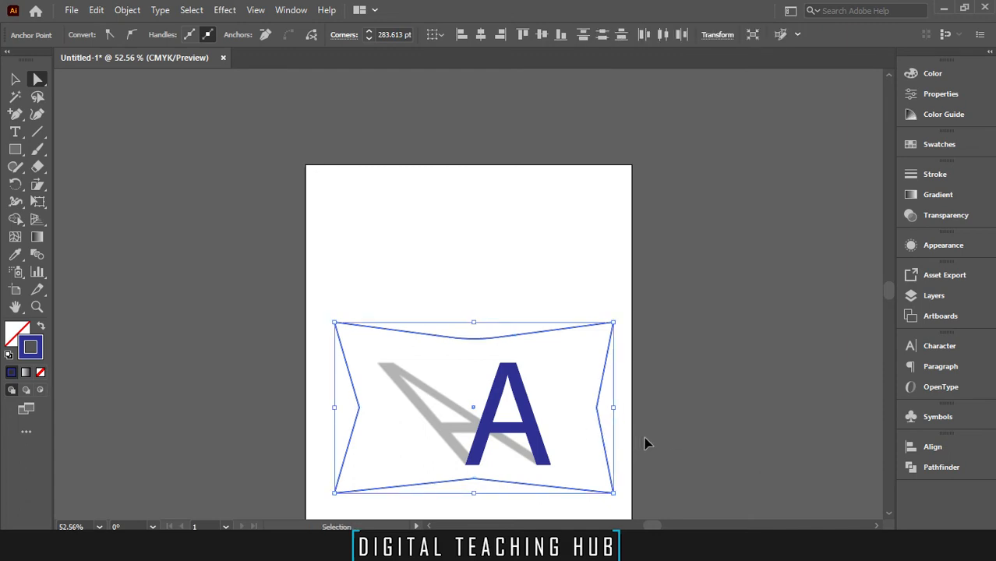
key("ctrl+z")
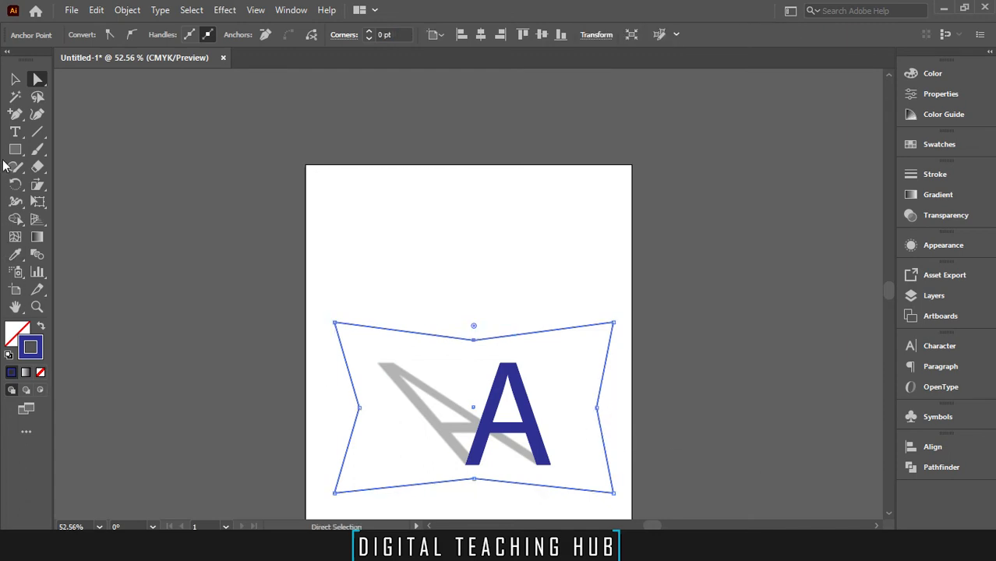
- Convert the frame's four midpoint anchors to smooth points with the Anchor Point tool, curving every side, and deselect the frame
left_click_drag(15, 113, 70, 169)
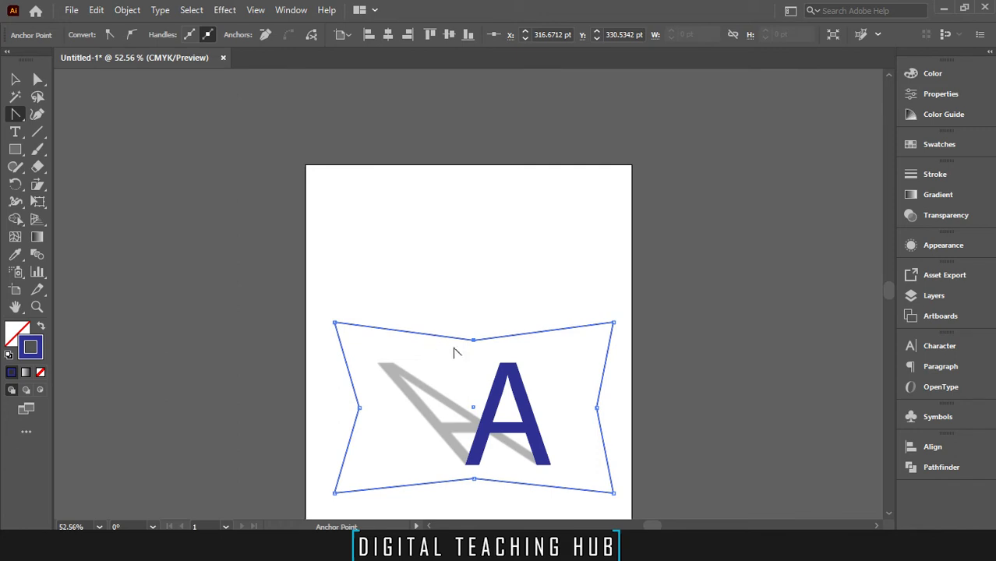
left_click_drag(474, 341, 542, 344)
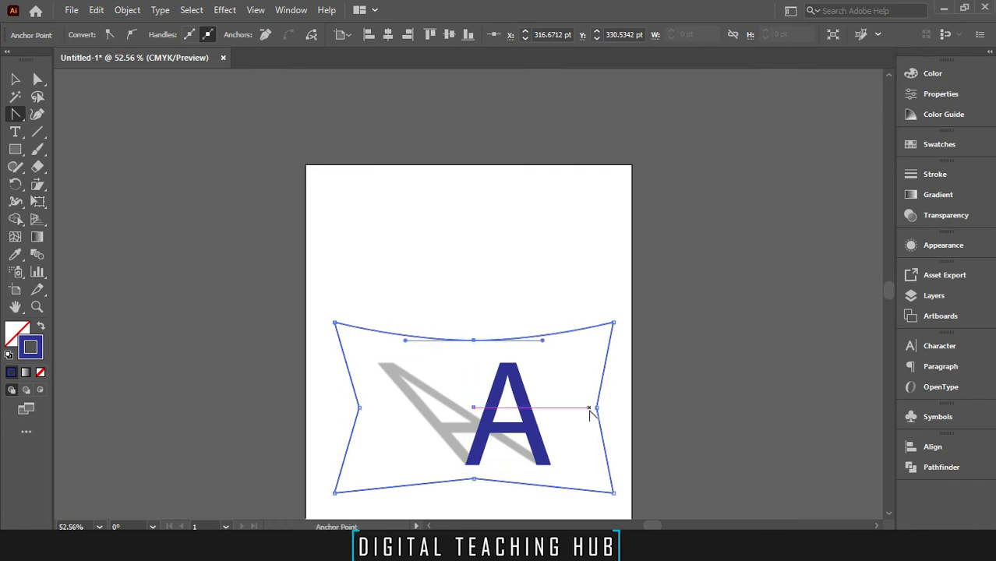
left_click_drag(597, 407, 596, 459)
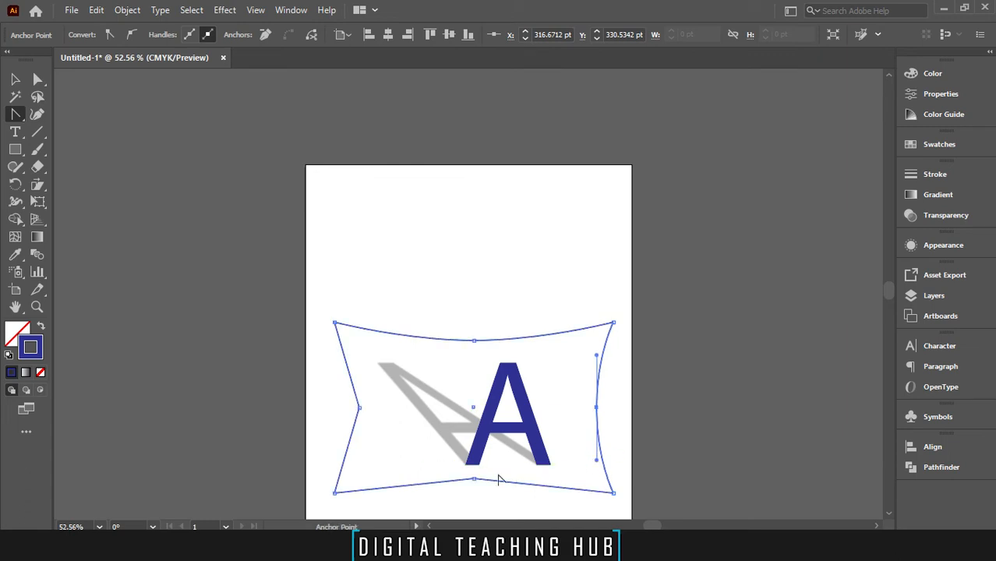
left_click_drag(474, 478, 399, 479)
key("ctrl+z")
left_click_drag(360, 407, 364, 351)
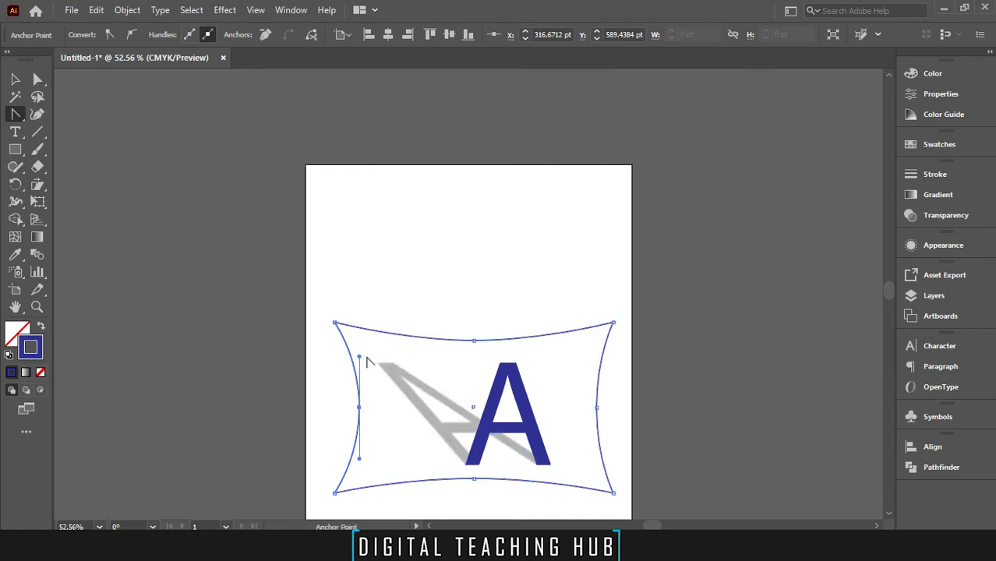
left_click(18, 81)
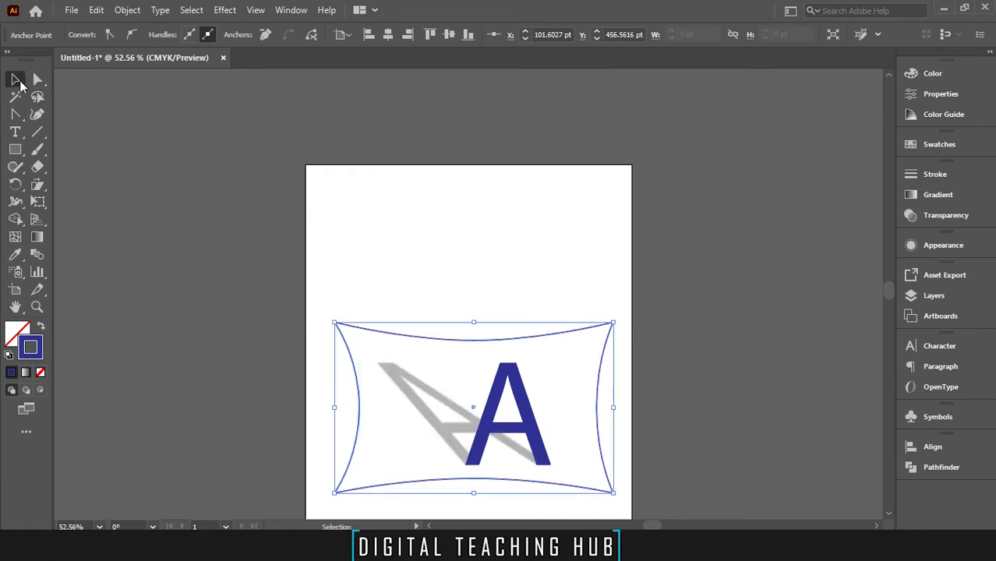
left_click(389, 188)
scroll(675, 396, "down", 1)
left_click_drag(676, 396, 622, 296)
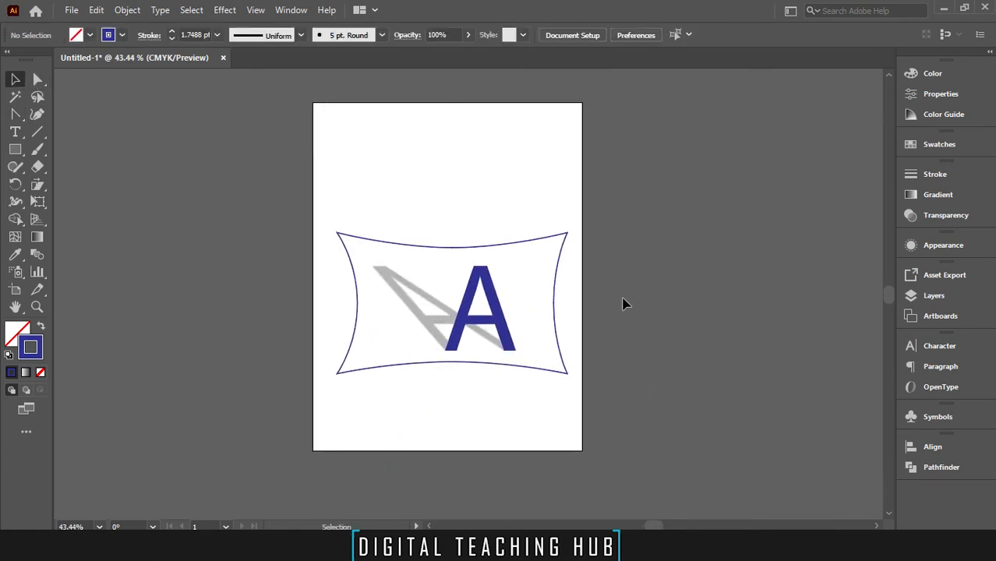
- Undo the frame's curved sides, moved anchors and added anchor points to get back to the plain rectangle
key("a")
key("ctrl+a")
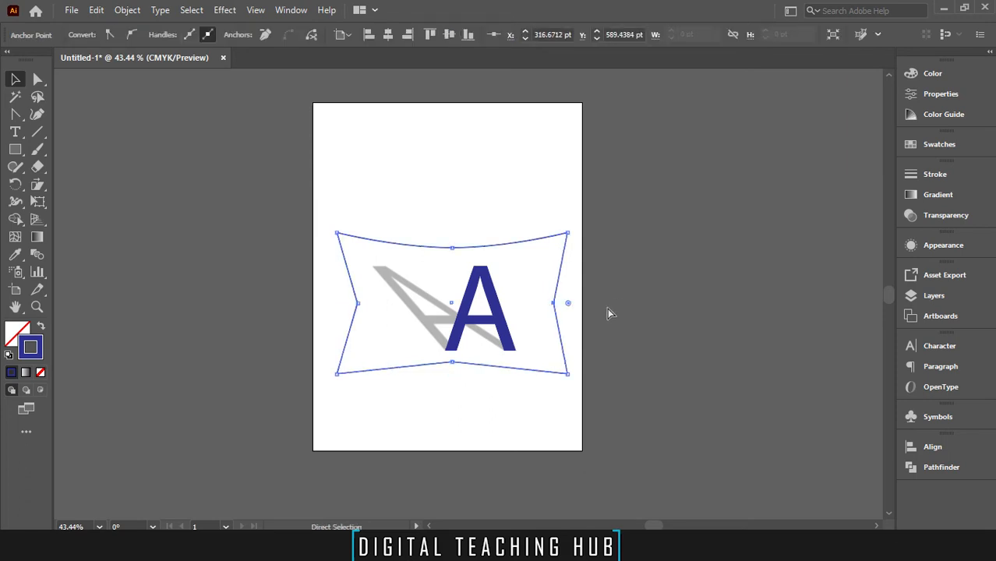
key("ctrl+z")
key("ctrl+z")
key("ctrl+z")
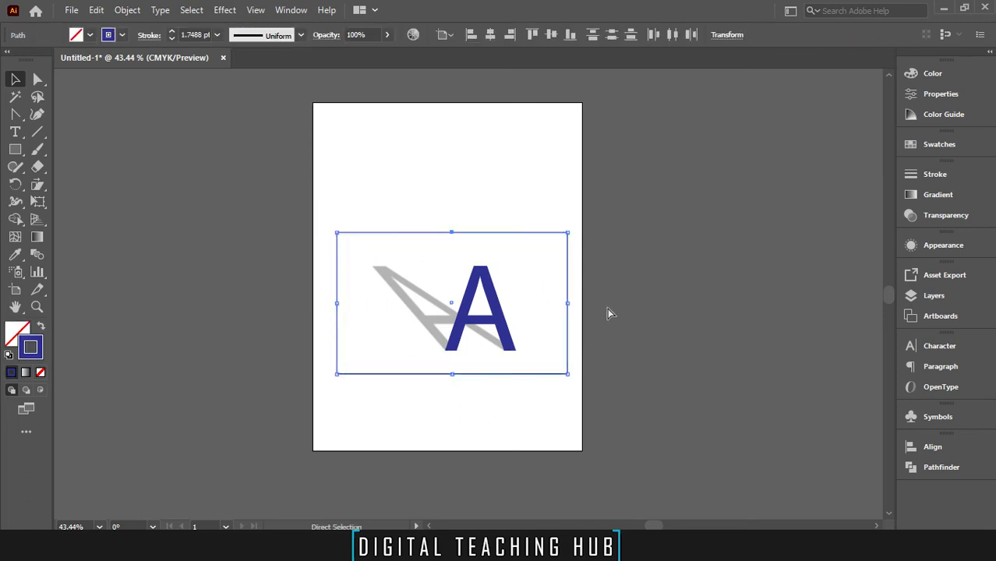
key("v")
key("a")
key("ctrl+z")
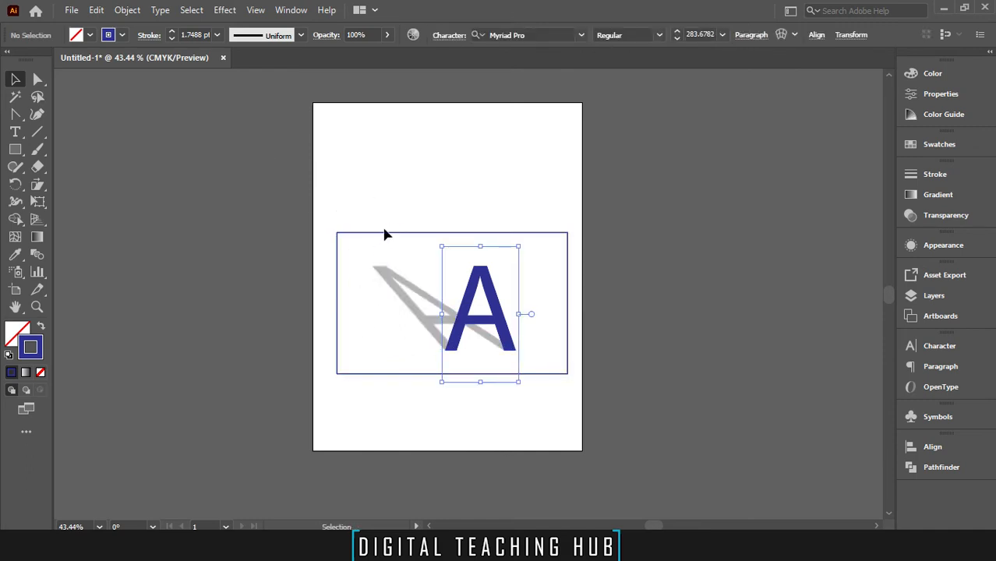
- Try undoing the frame's stroke color change, and restore the blue stroke
left_click(383, 233)
key("a")
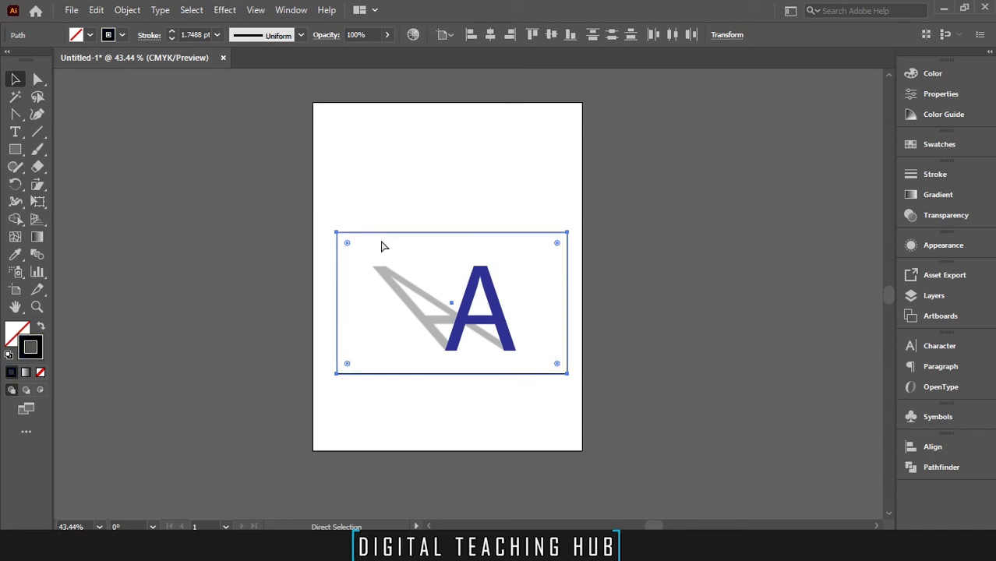
key("v")
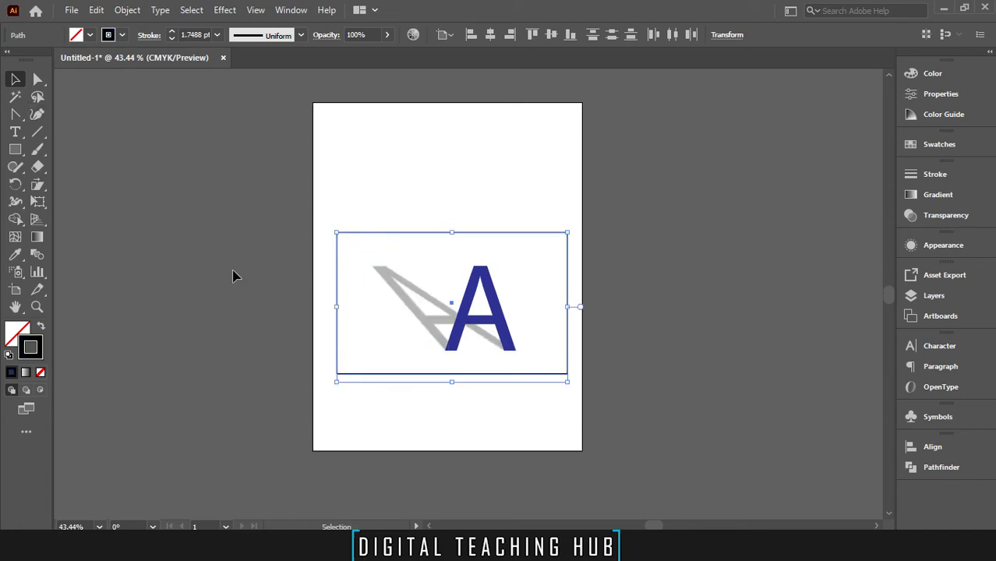
key("ctrl+z")
key("ctrl+z")
key("ctrl+z")
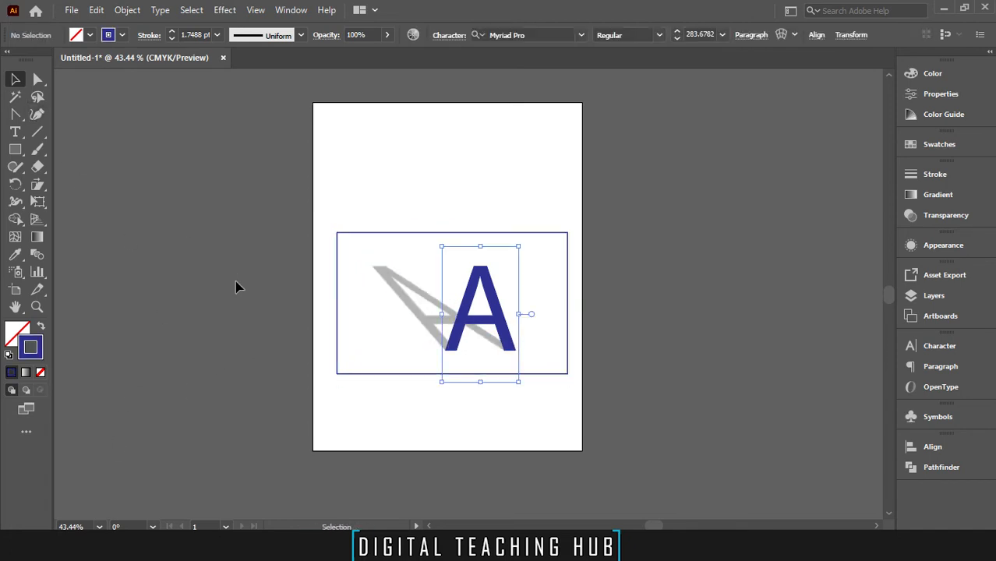
- Select the frame's top side and bend it inward into a smooth curve with the Reshape tool
left_click(382, 234, "shift")
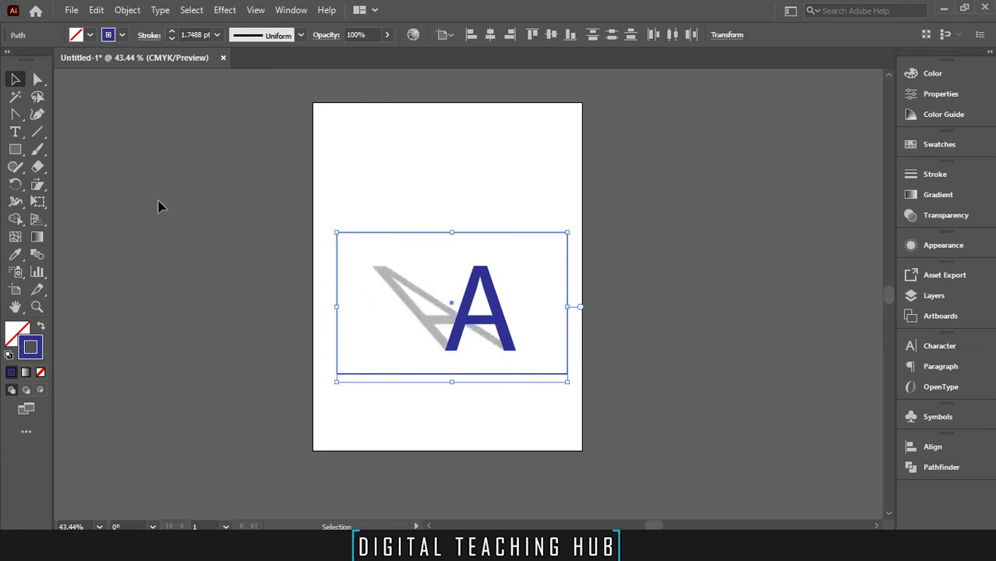
left_click(39, 190)
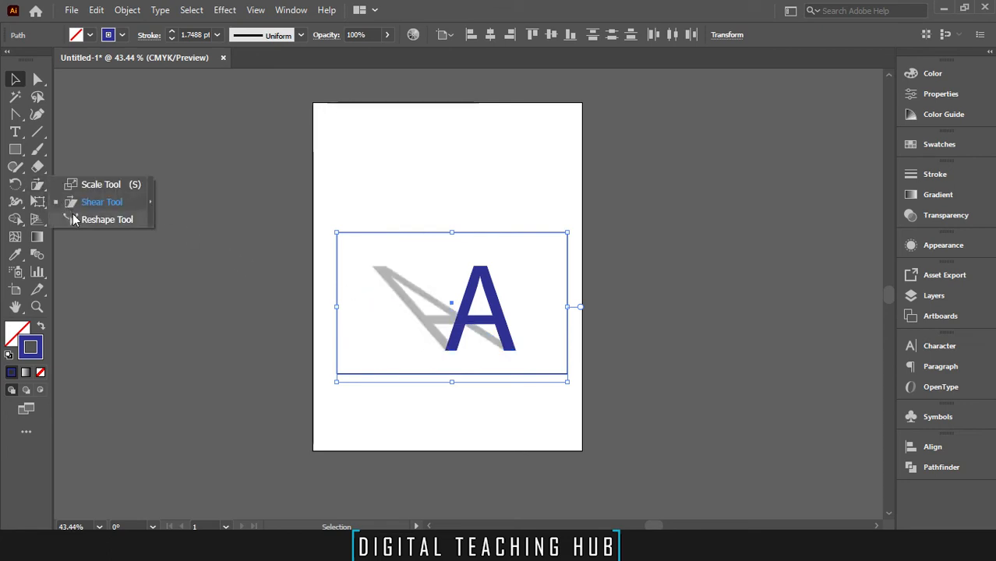
left_click(101, 202)
left_click(447, 177, "ctrl+space")
left_click_drag(502, 177, 504, 178)
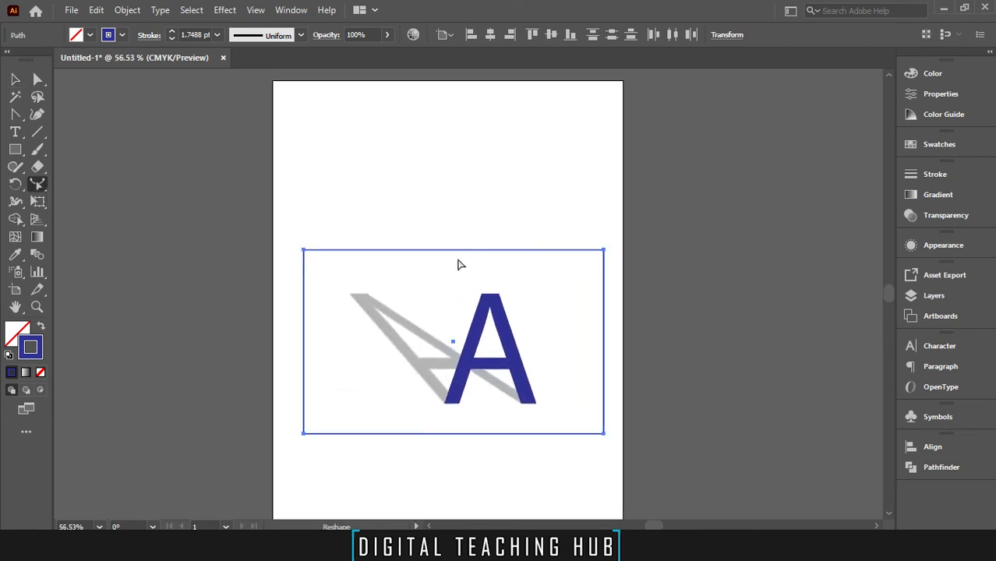
left_click(37, 79)
left_click(405, 220)
left_click_drag(399, 209, 462, 270)
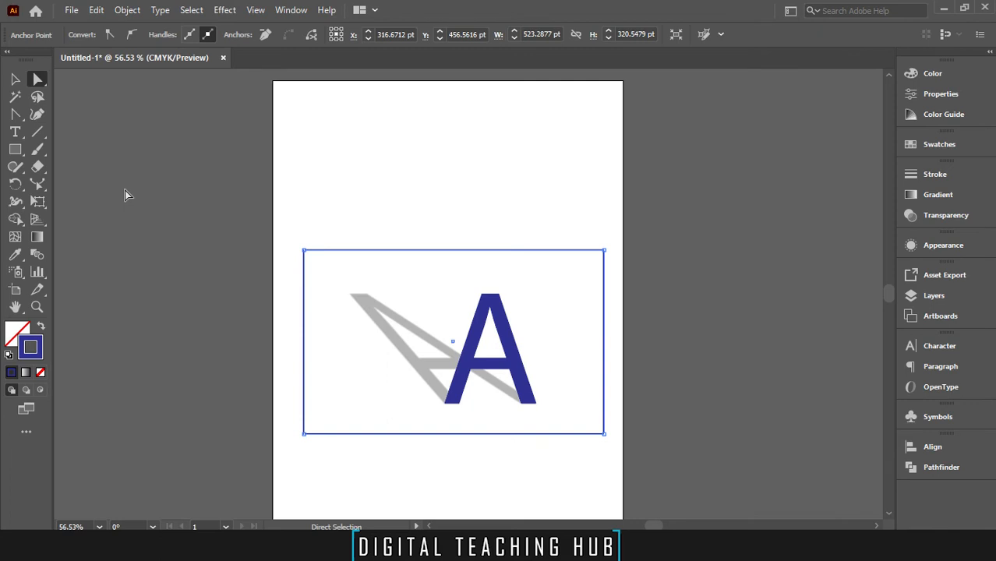
key("s")
left_click_drag(39, 187, 89, 219)
left_click_drag(451, 251, 445, 275)
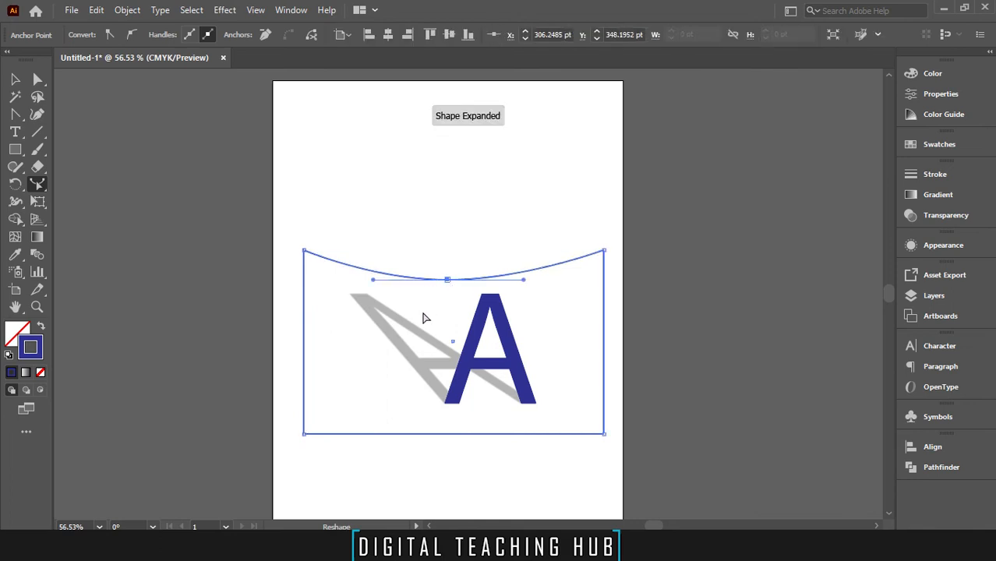
- Select the frame's right side and bend it inward with the Reshape tool
left_click(38, 79)
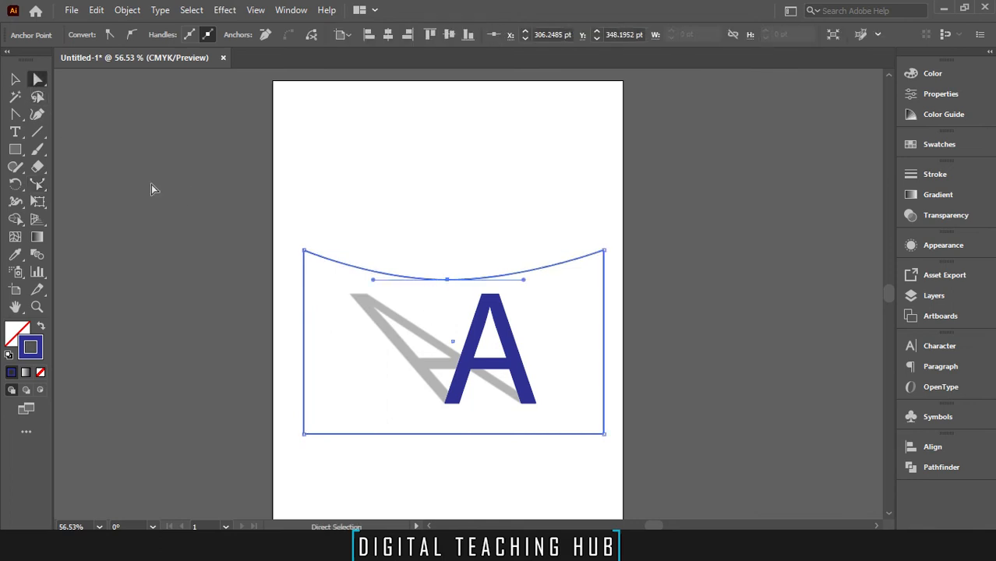
left_click(603, 357)
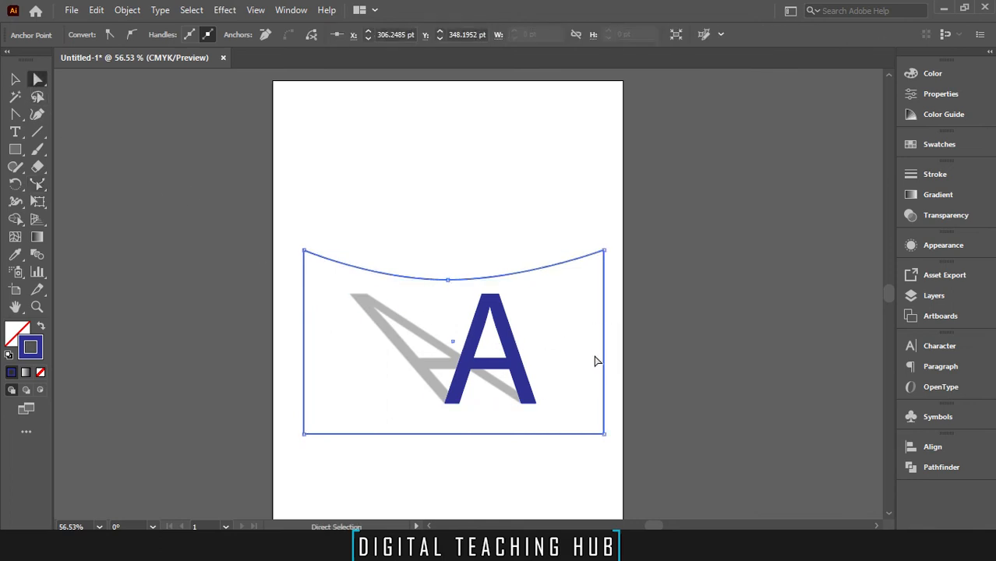
left_click(41, 186)
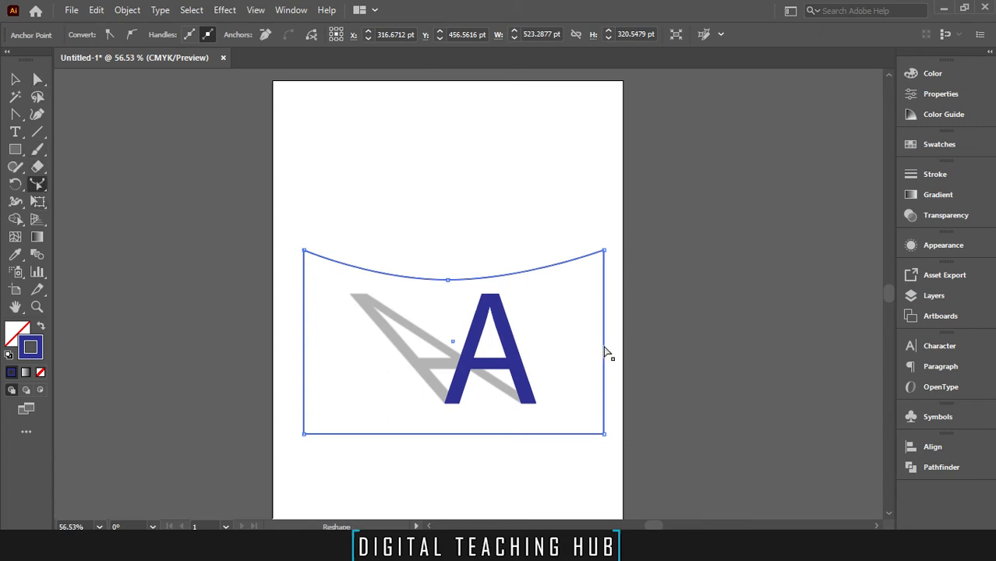
left_click_drag(605, 348, 567, 344)
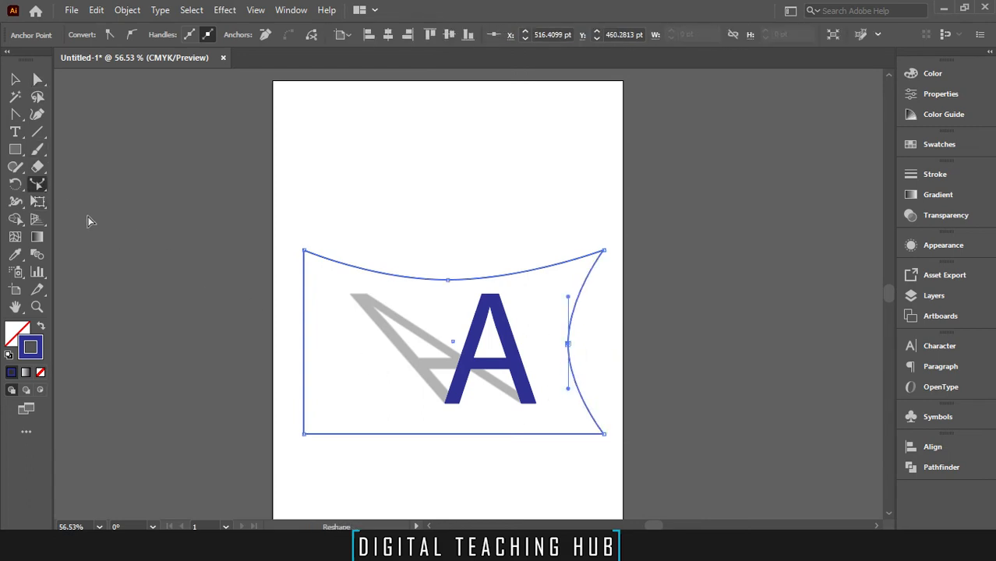
- Select the frame's bottom side and bend it slightly inward with the Reshape tool
left_click(37, 79)
left_click_drag(489, 469, 456, 414)
left_click(39, 187)
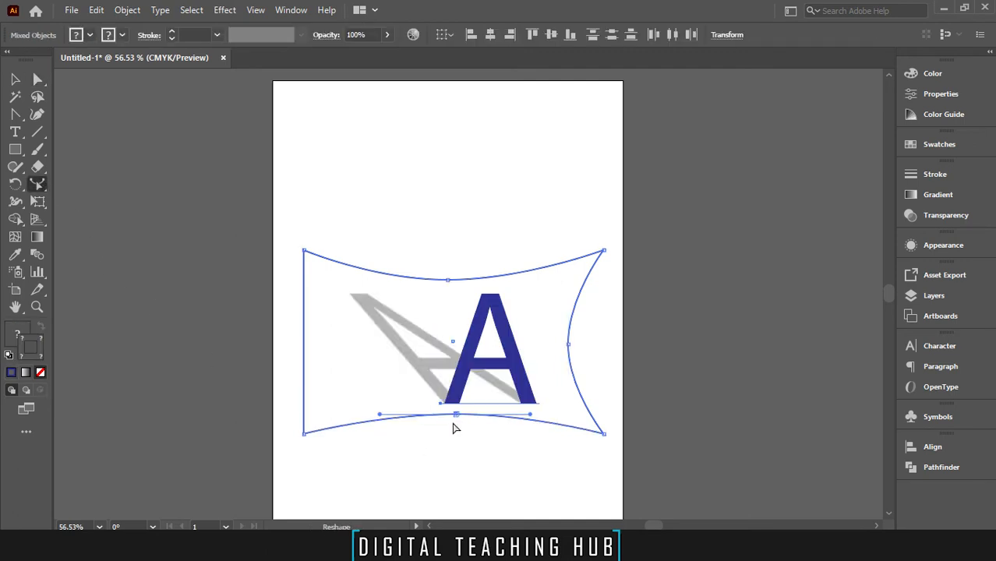
- Select the frame's left side and bend it inward into a smooth curve with the Reshape tool
left_click(38, 79)
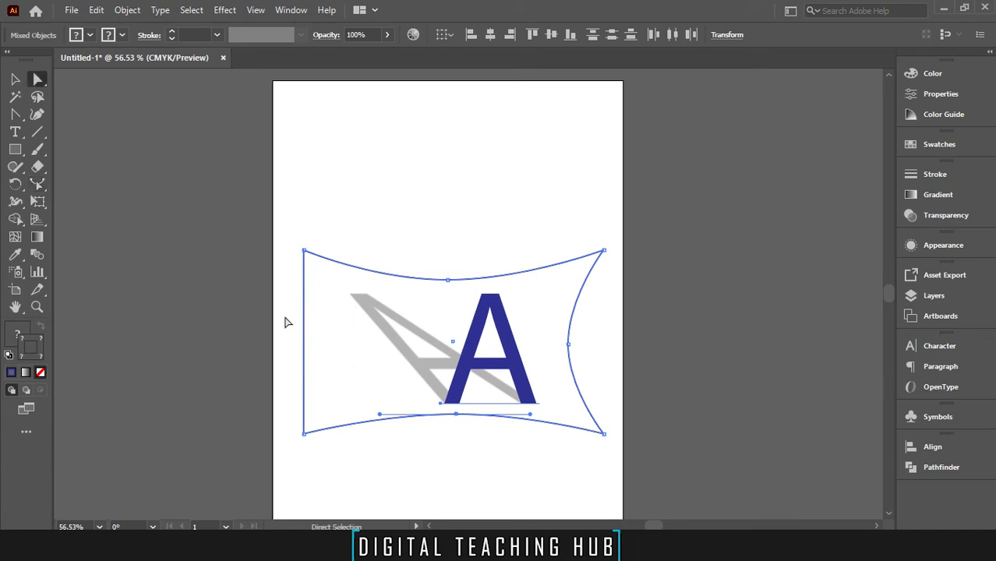
left_click_drag(285, 321, 324, 362)
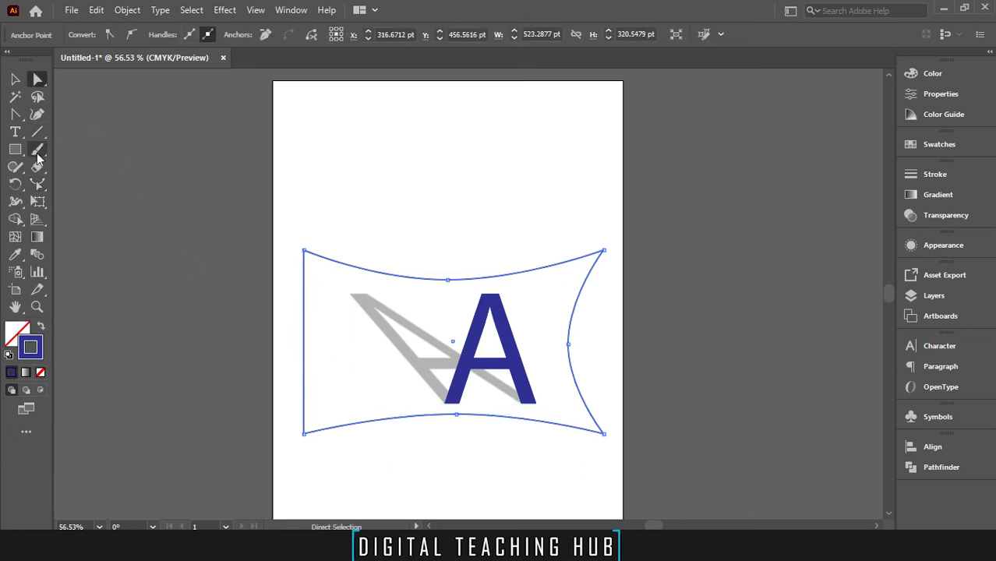
left_click(37, 184)
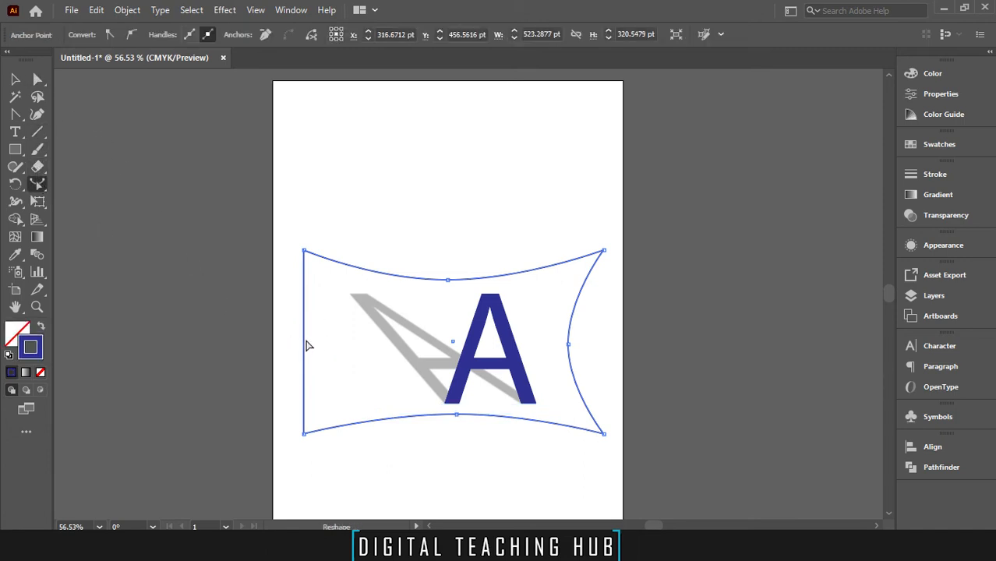
left_click_drag(305, 344, 339, 337)
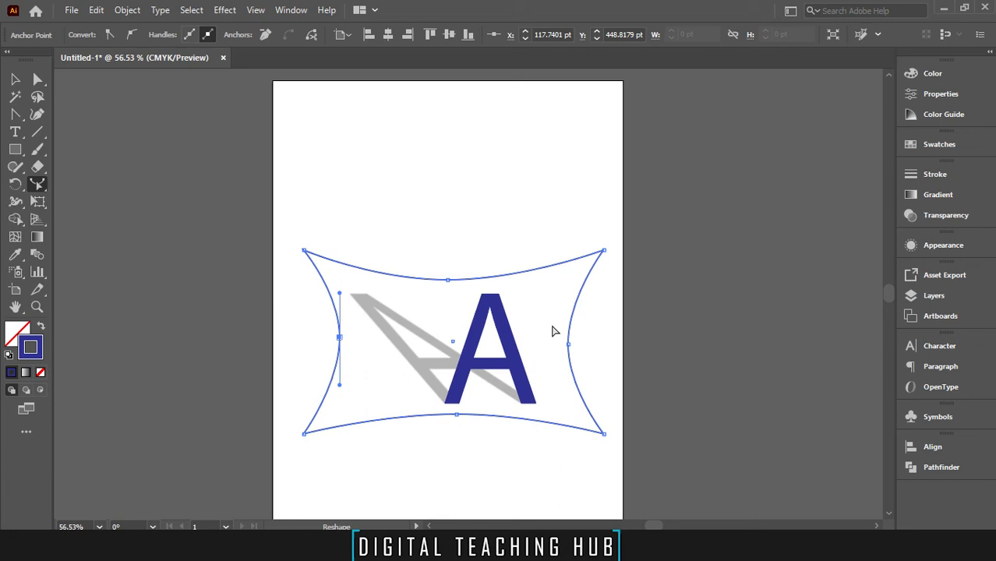
- Undo the Reshape bends on all four sides of the frame
key("ctrl+z")
key("ctrl+z")
key("ctrl+z")
key("ctrl+z")
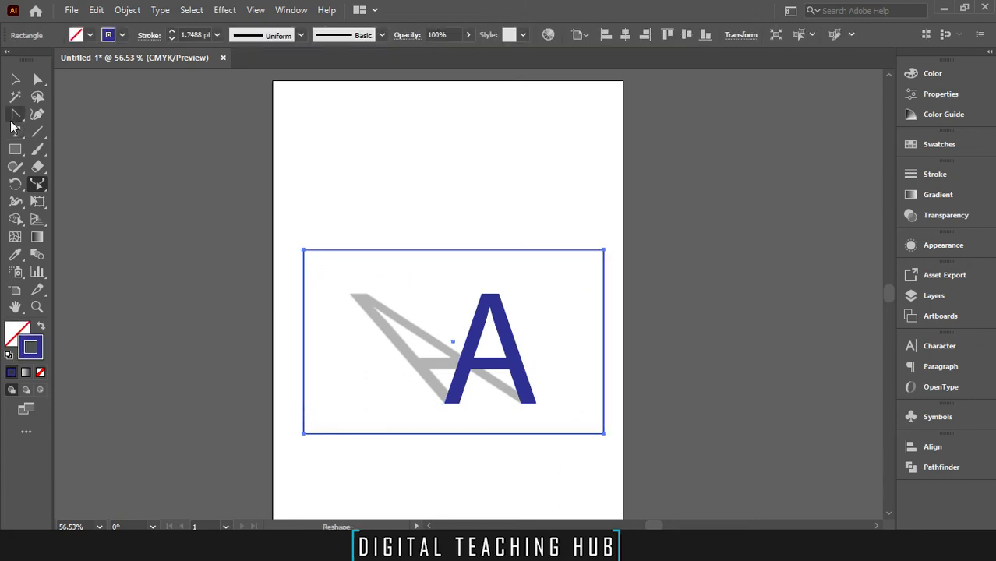
- Bend all four sides of the frame inward with the Anchor Point tool, and deselect the frame
left_click_drag(11, 121, 75, 160)
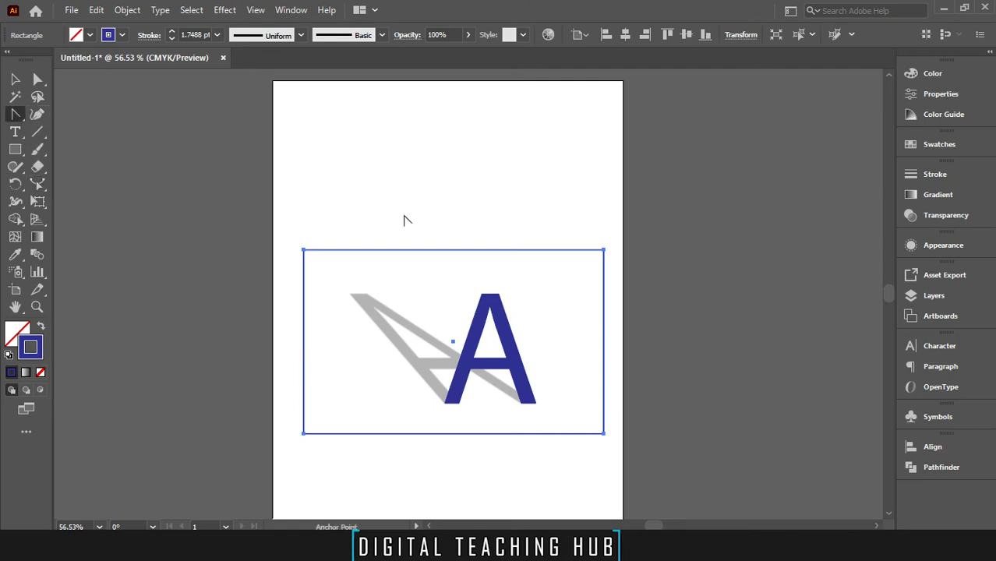
left_click_drag(453, 252, 455, 275)
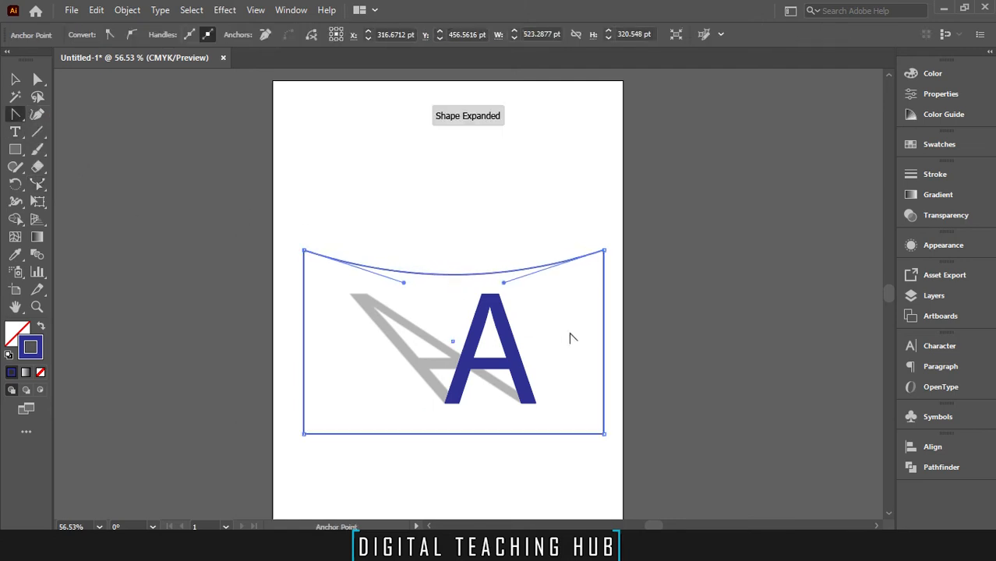
left_click_drag(603, 352, 575, 344)
left_click_drag(455, 435, 456, 416)
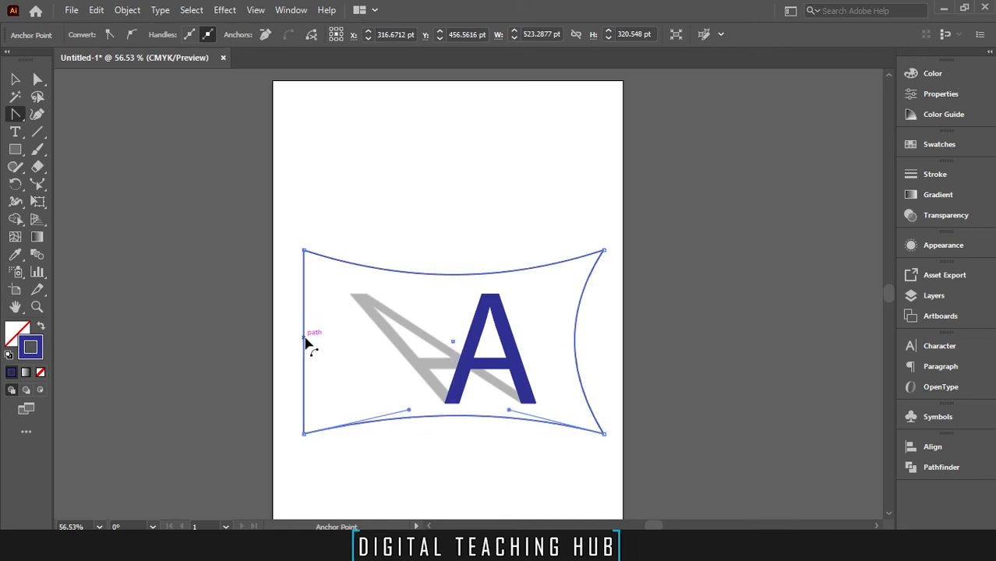
left_click_drag(303, 336, 331, 342)
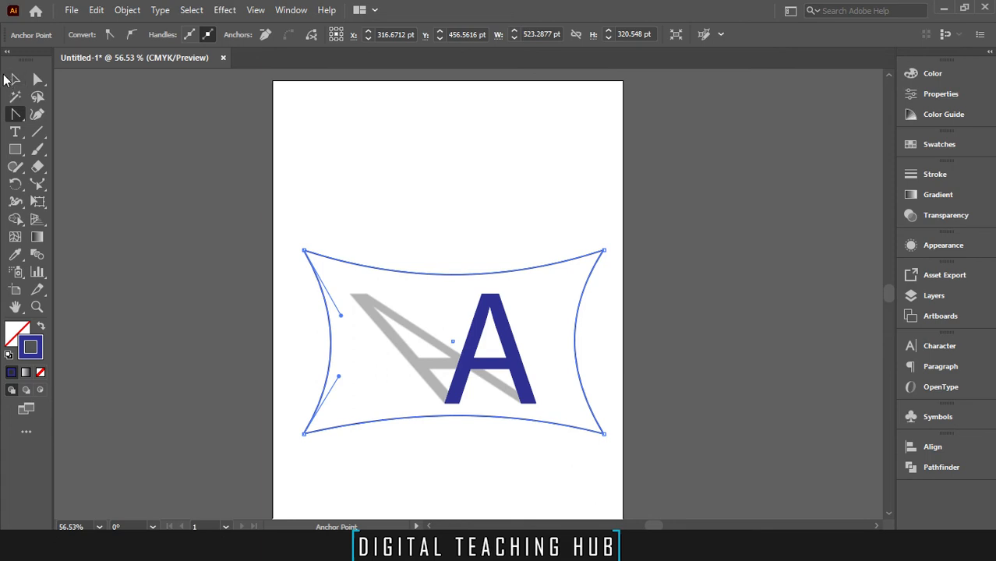
left_click(14, 79)
left_click(387, 181)
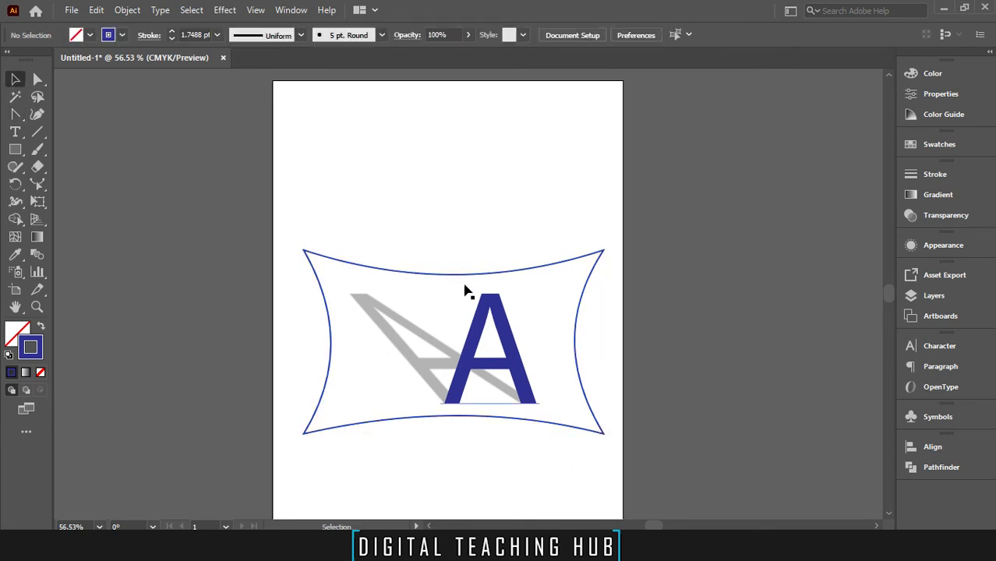
- Choose the Reshape tool and undo the Anchor Point bends on all four sides of the frame
left_click(37, 183)
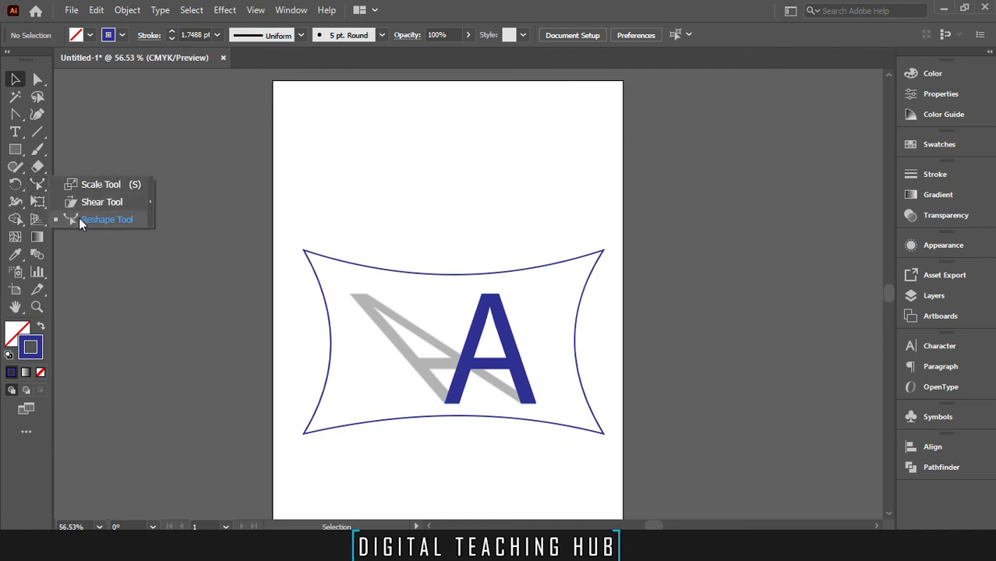
left_click(79, 219)
key("ctrl+z")
key("ctrl+z")
key("ctrl+z")
key("ctrl+z")
key("ctrl+z")
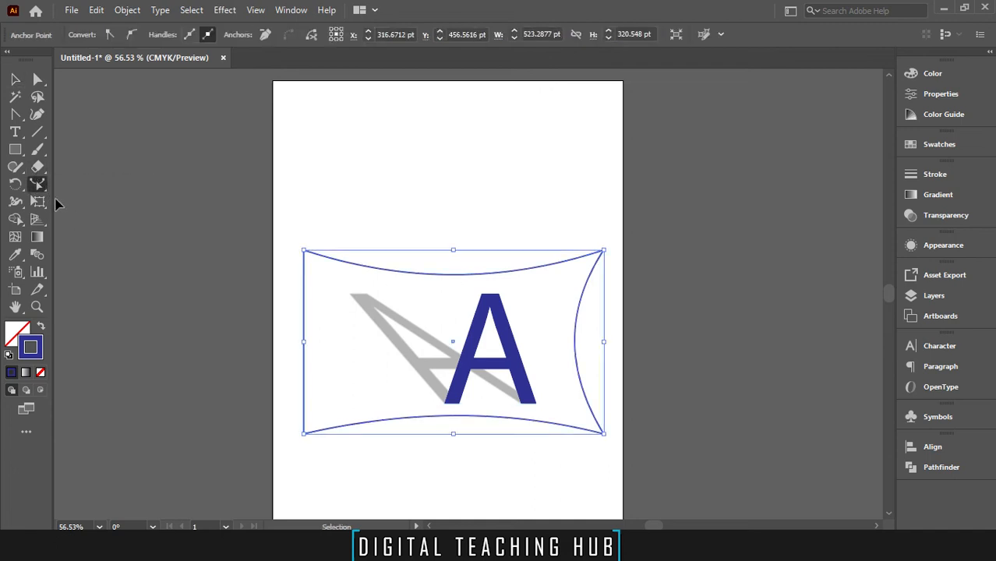
- Select the frame's top side with Direct Selection and bend it inward from its middle with the Reshape tool
left_click(40, 79)
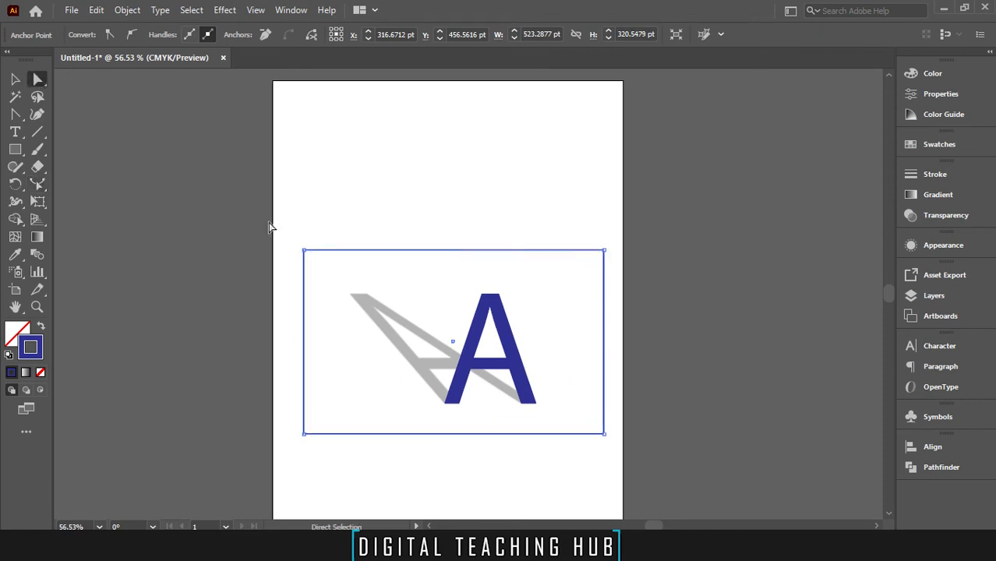
left_click(482, 278)
left_click(41, 191)
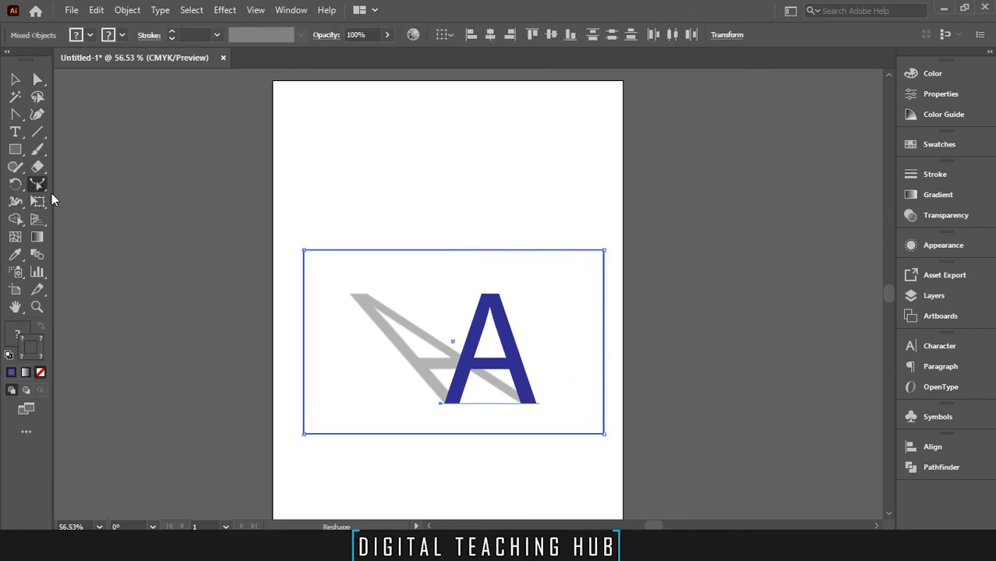
left_click_drag(453, 251, 454, 279)
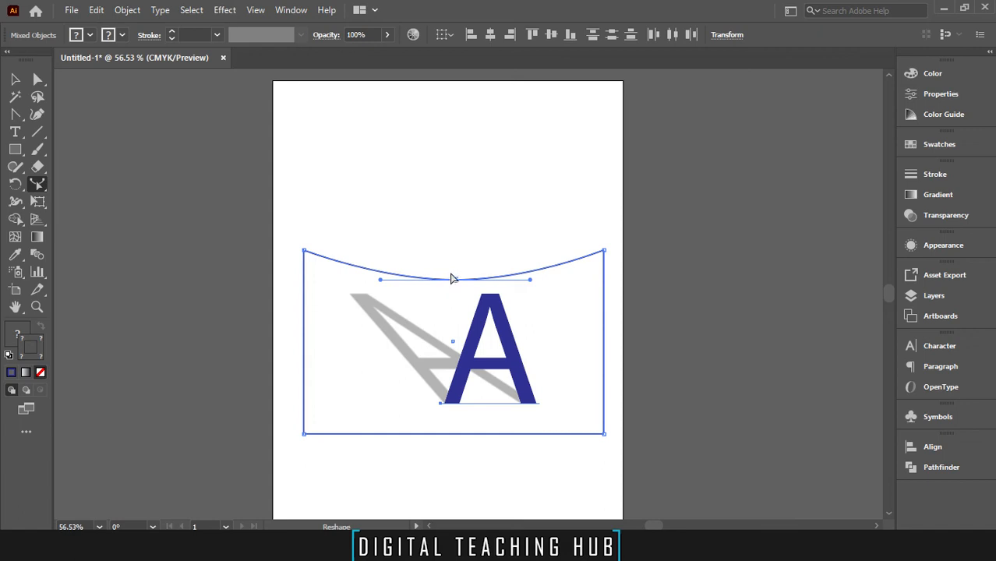
- Bend the frame's right side inward with the Anchor Point tool, and reselect only the frame
left_click(13, 118)
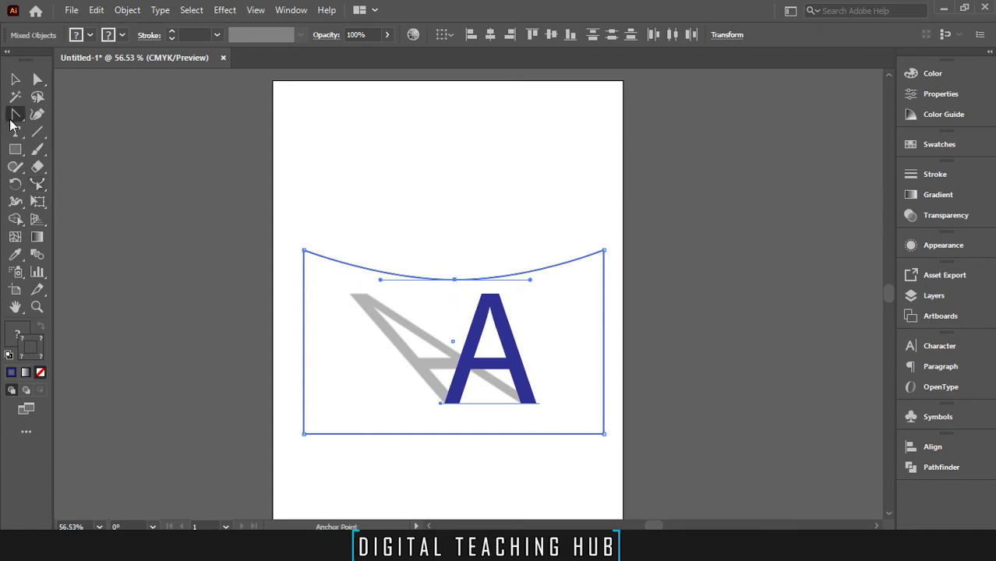
left_click_drag(607, 345, 569, 380)
left_click(15, 79)
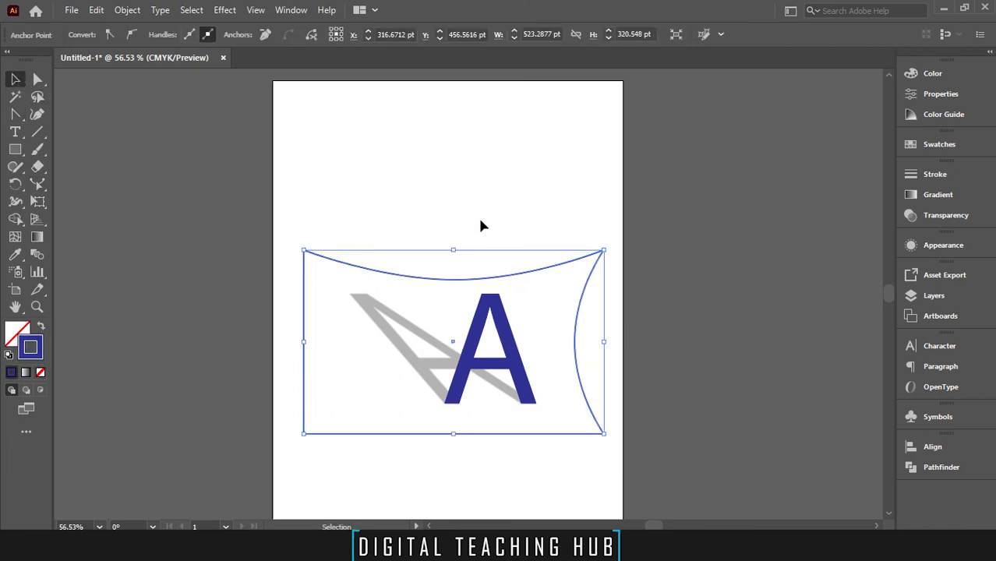
left_click_drag(482, 220, 629, 371)
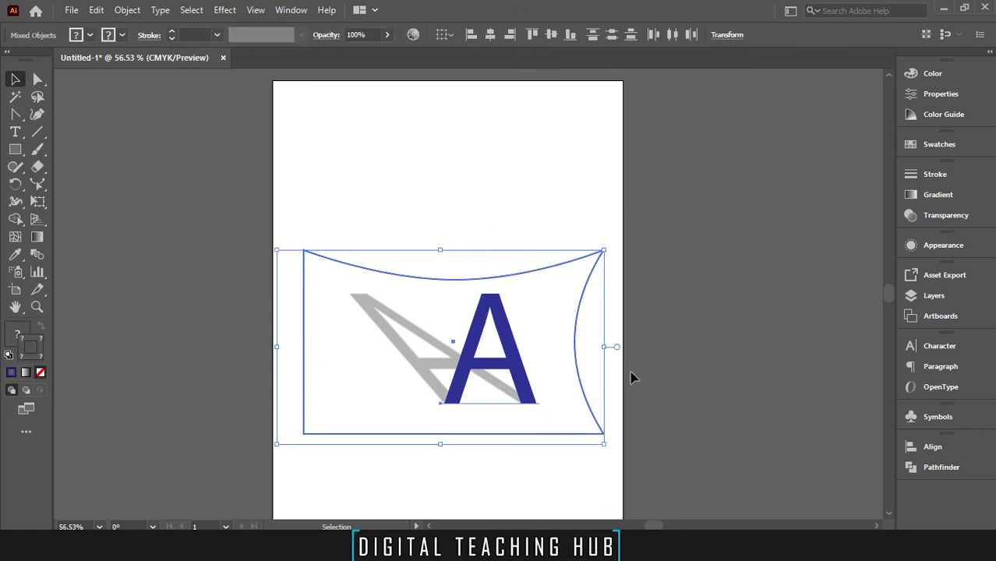
left_click(645, 305)
left_click(581, 310)
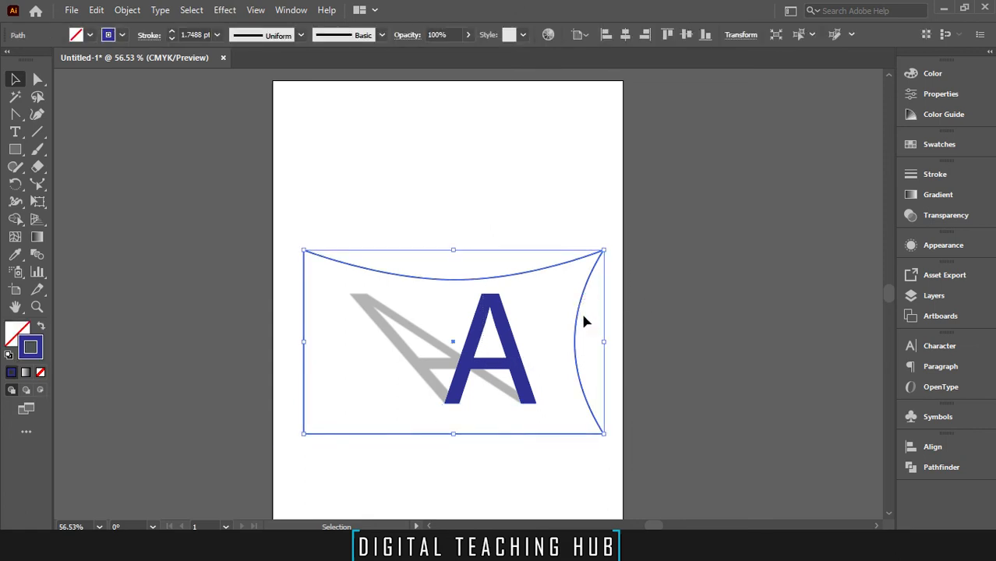
- Examine the anchor points and handles on the frame's top and right curves with Direct Selection
left_click(34, 79)
left_click(402, 164)
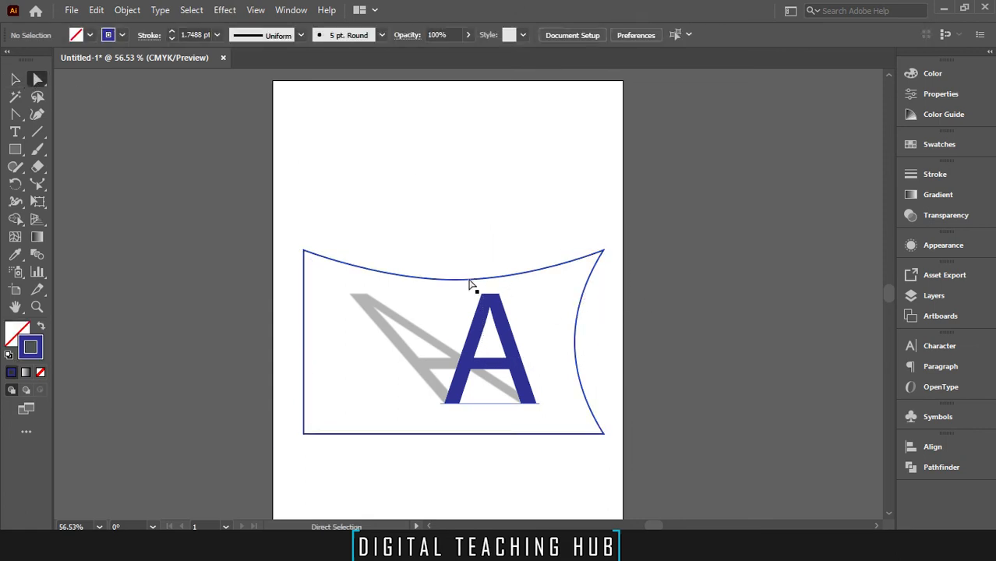
left_click(489, 279)
left_click_drag(401, 248, 478, 288)
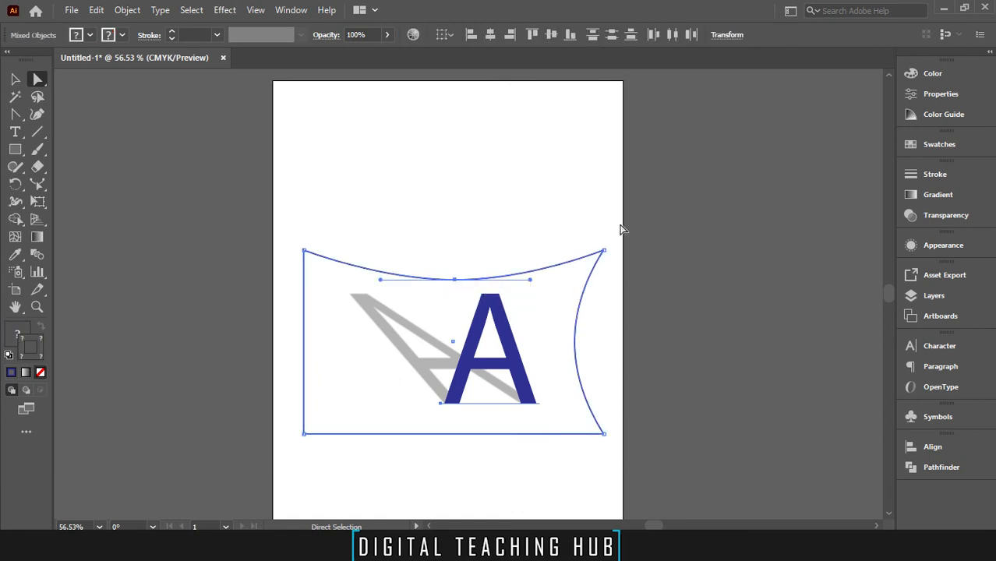
left_click_drag(620, 226, 593, 444)
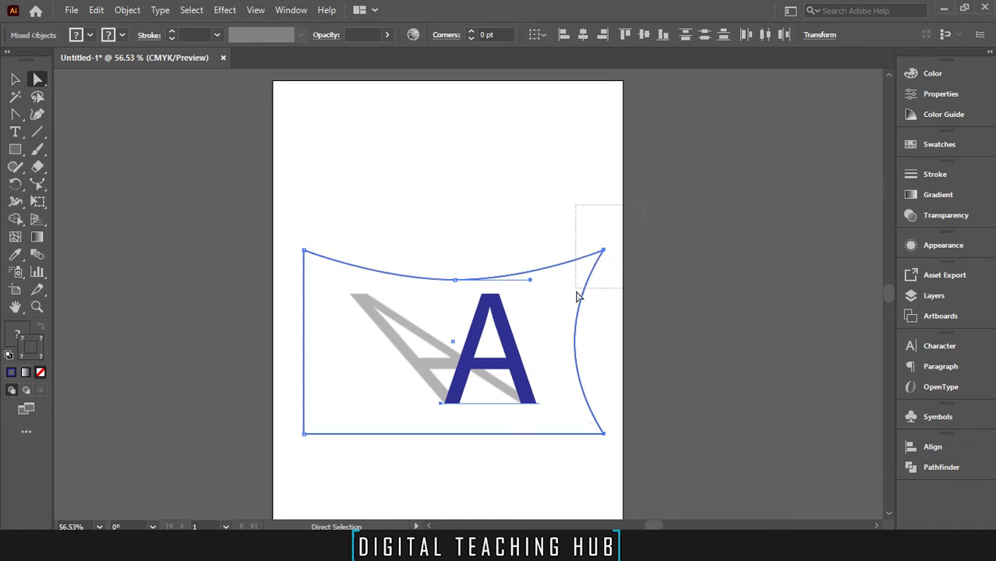
left_click(578, 291)
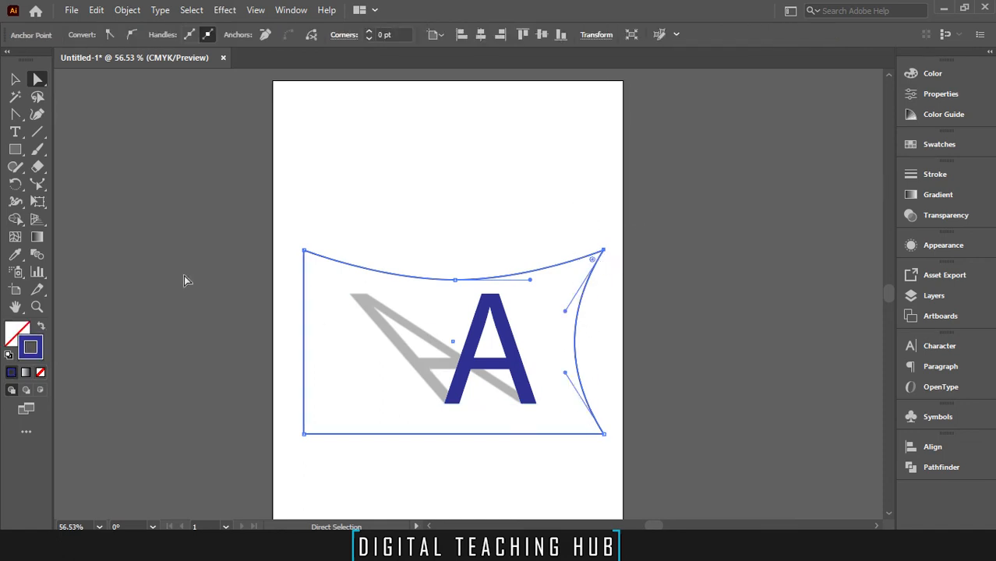
- Undo the inward bends on the frame's top and right sides
left_click(15, 79)
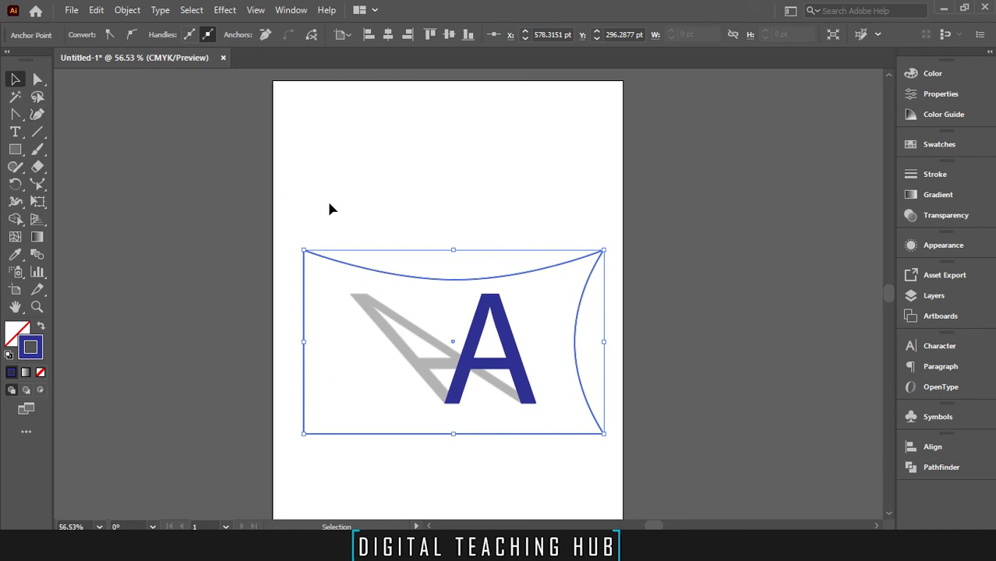
key("ctrl+z")
key("ctrl+z")
key("ctrl+z")
key("ctrl+z")
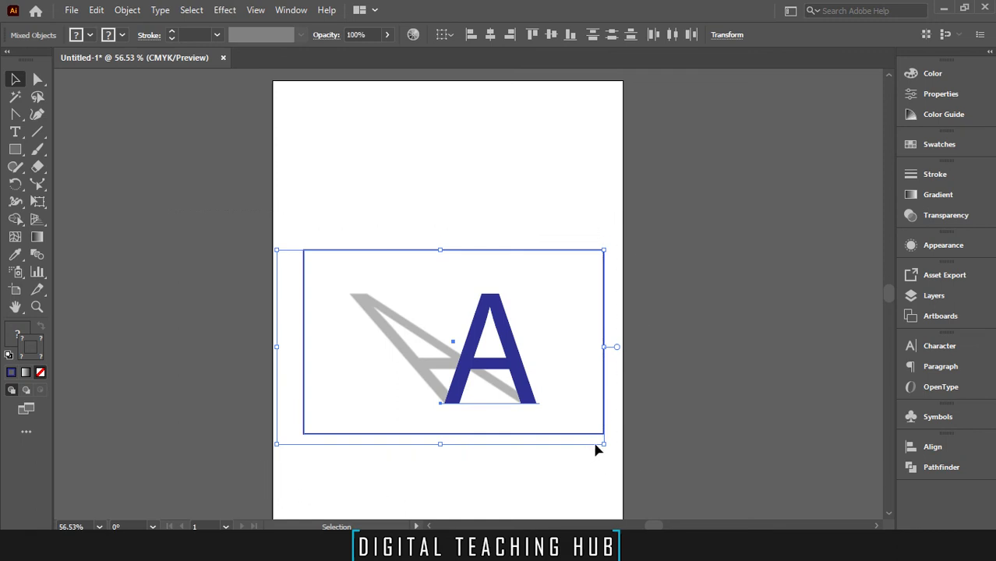
- Scale down the letter, shadow and frame together, and move them off the artboard beside its upper left edge
left_click_drag(603, 444, 448, 351)
left_click_drag(371, 292, 142, 229)
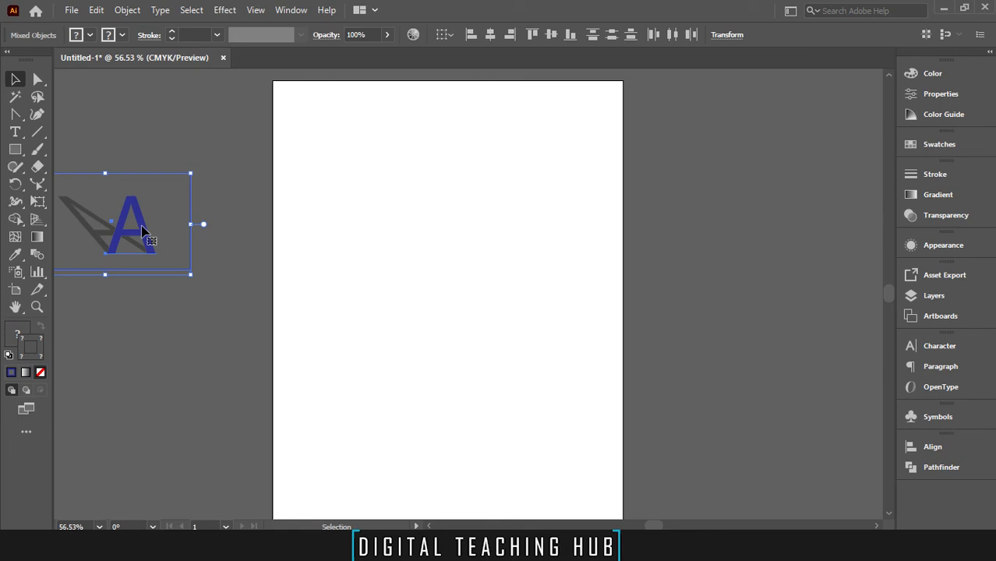
- Draw a small square near the artboard's center with a dark blue stroke and no fill
left_click(15, 148)
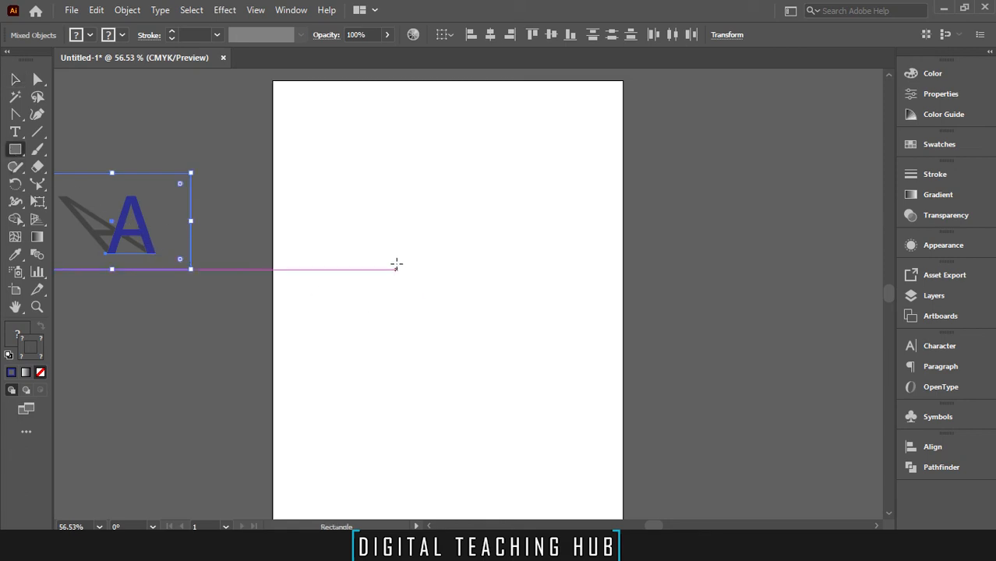
left_click_drag(392, 247, 447, 280)
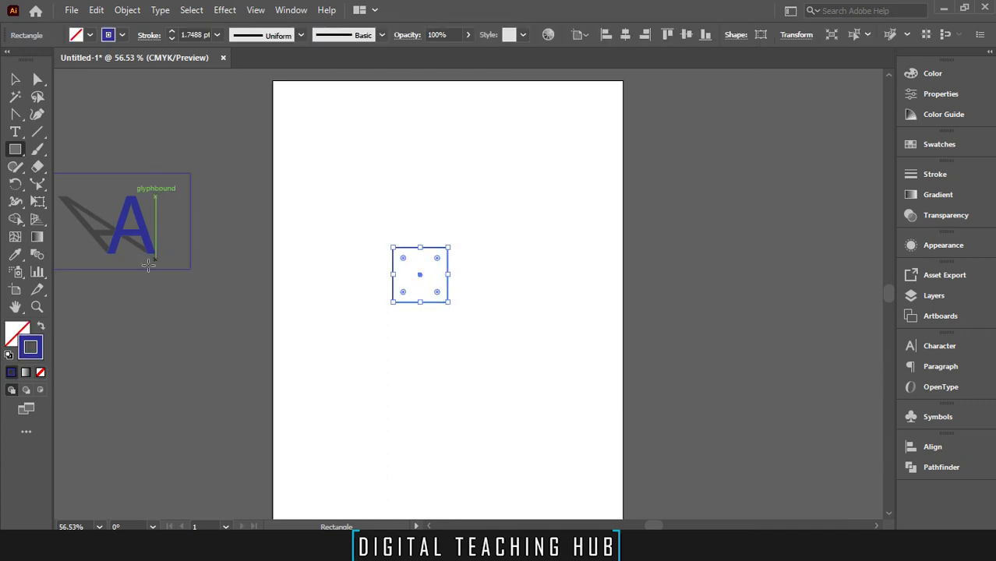
left_click(40, 326)
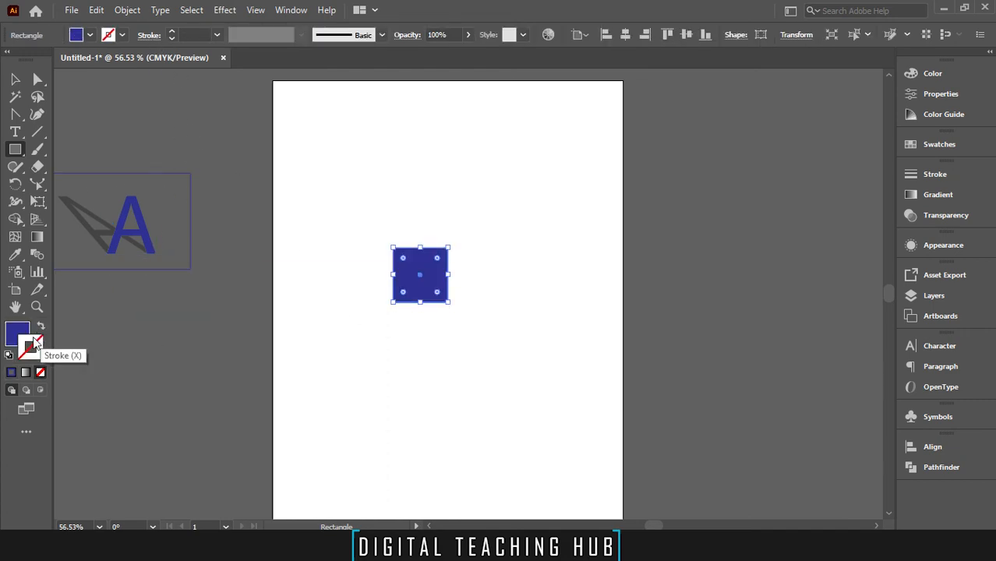
left_click(41, 326)
key("x")
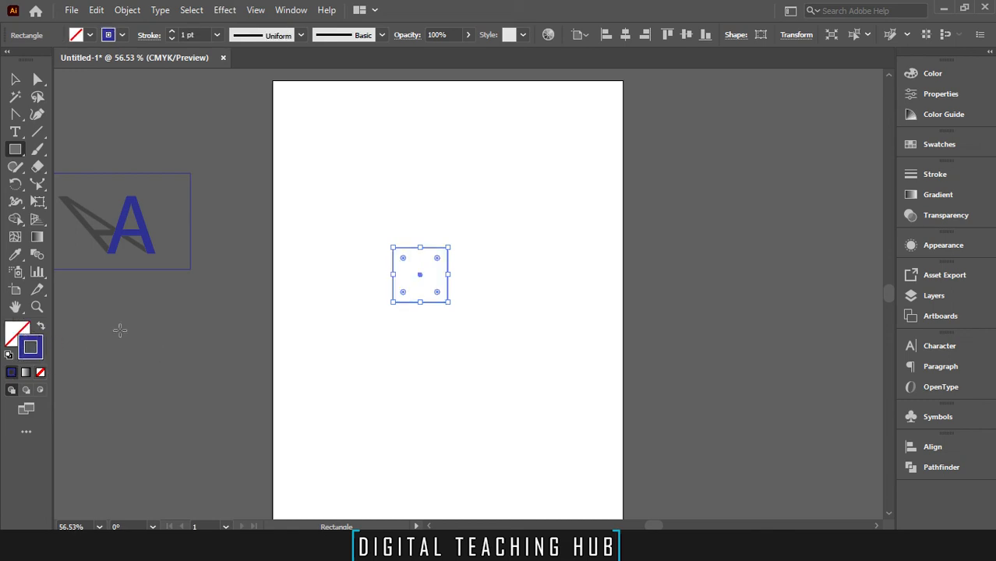
- Give the square a light blue stroke with a weight of 26 pt, and deselect it
left_click(935, 173)
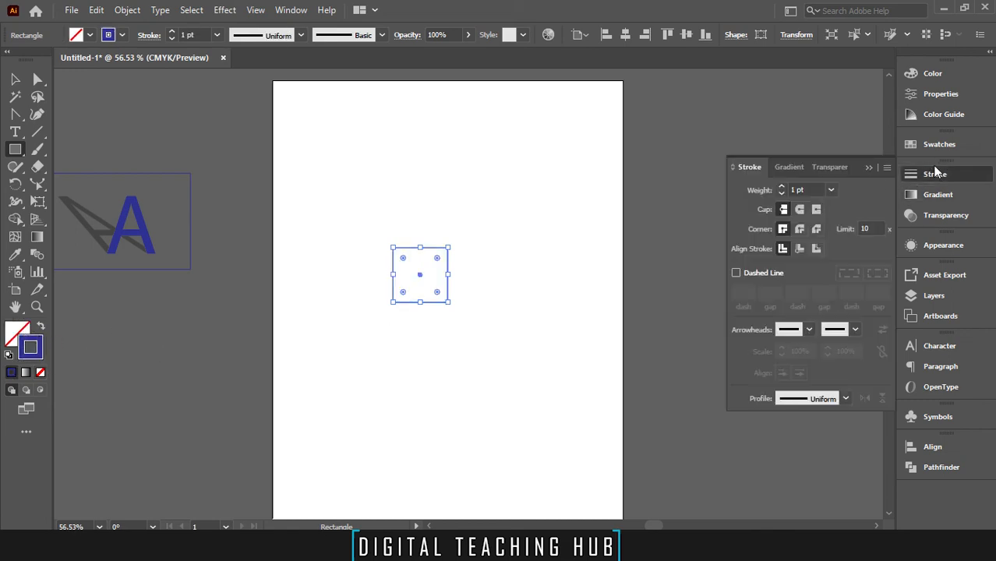
left_click(934, 172)
left_click(939, 145)
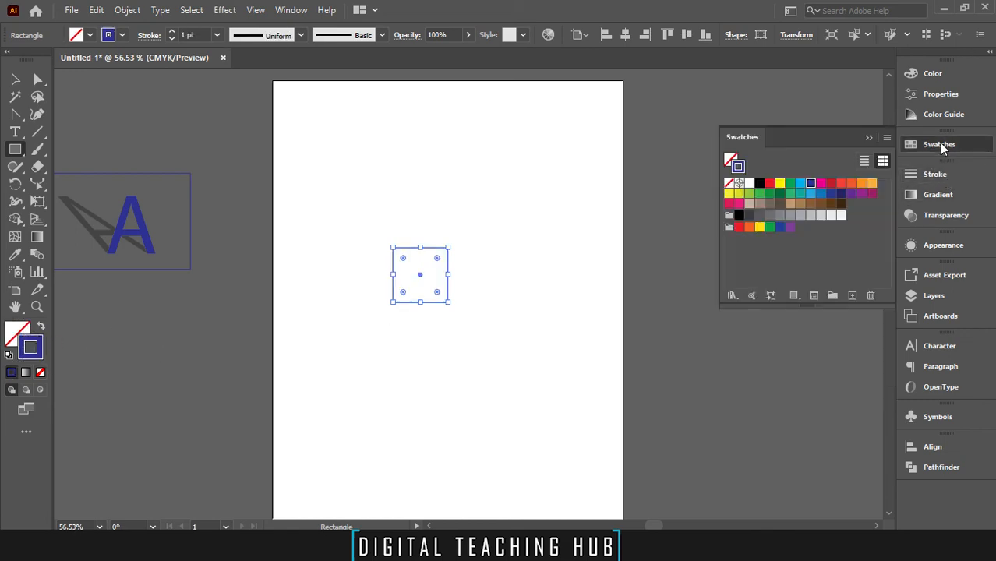
left_click(800, 184)
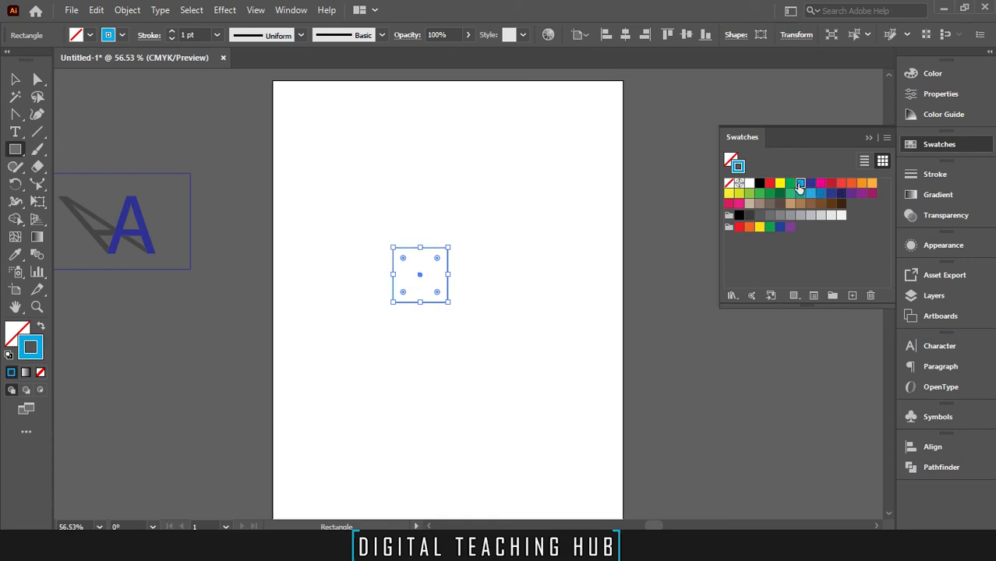
double_click(184, 33)
type("26")
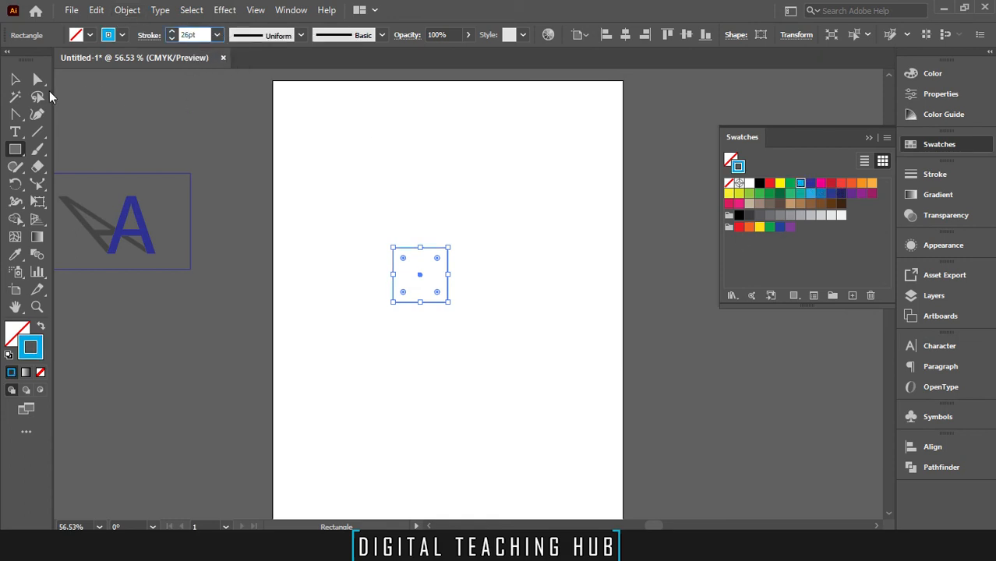
left_click(15, 79)
left_click(459, 310)
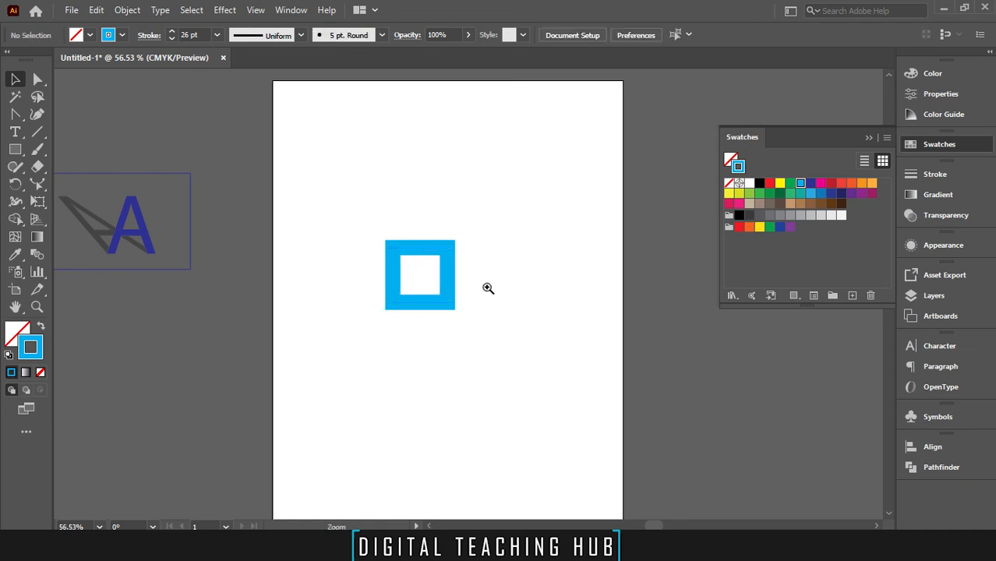
- Scale the light blue square down evenly until its stroke weight is about 17 pt
left_click_drag(487, 288, 635, 306)
left_click_drag(443, 365, 562, 419)
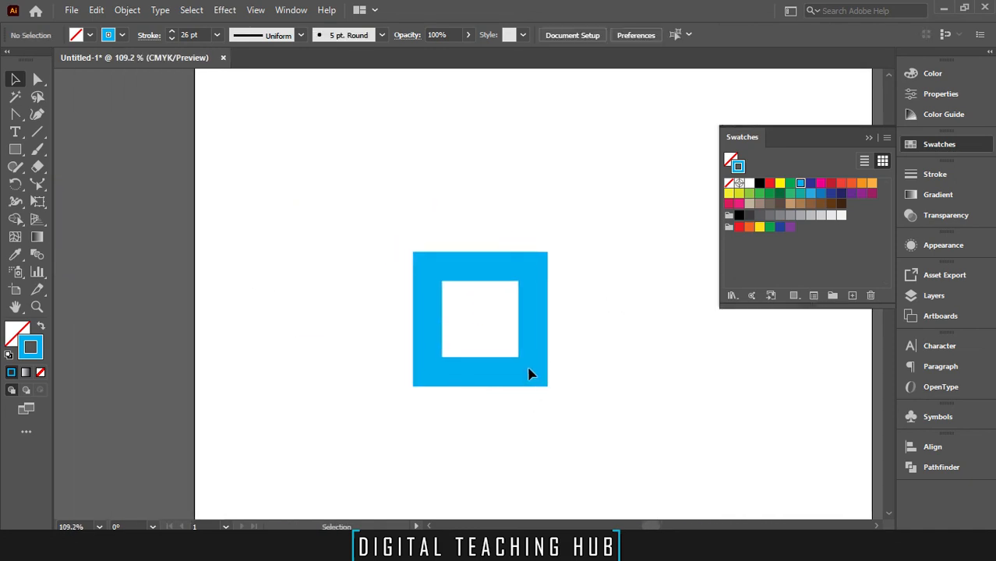
left_click(533, 373)
left_click_drag(534, 372, 508, 337)
left_click(914, 142)
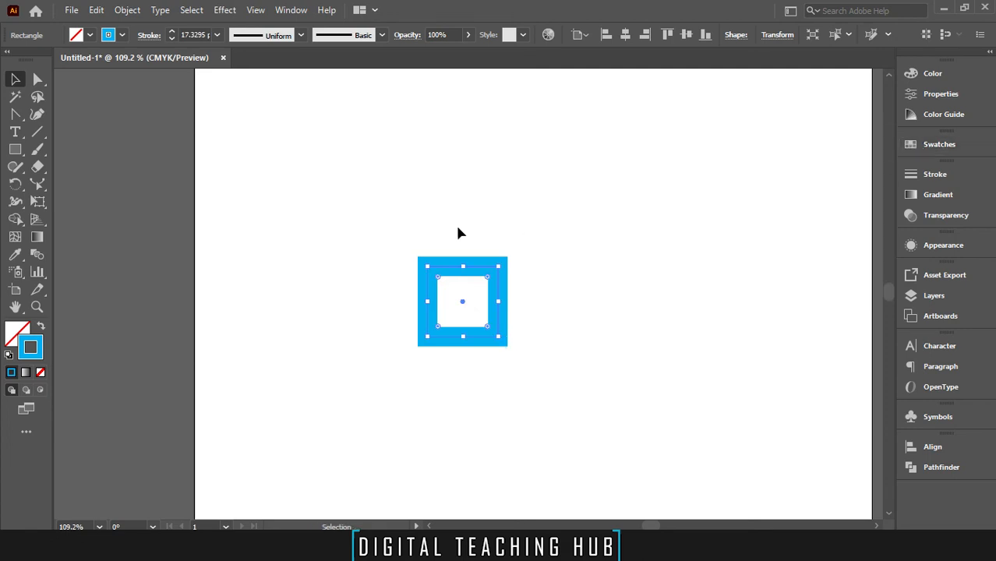
- Start a Drop Shadow effect on the square with X and Y offsets of 1 pt
left_click(225, 10)
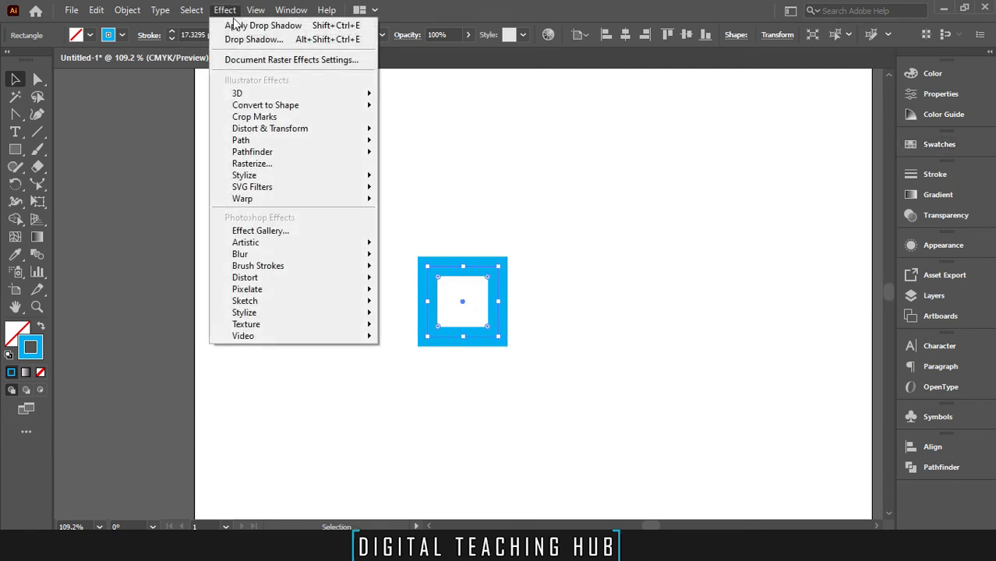
mouse_move(293, 177)
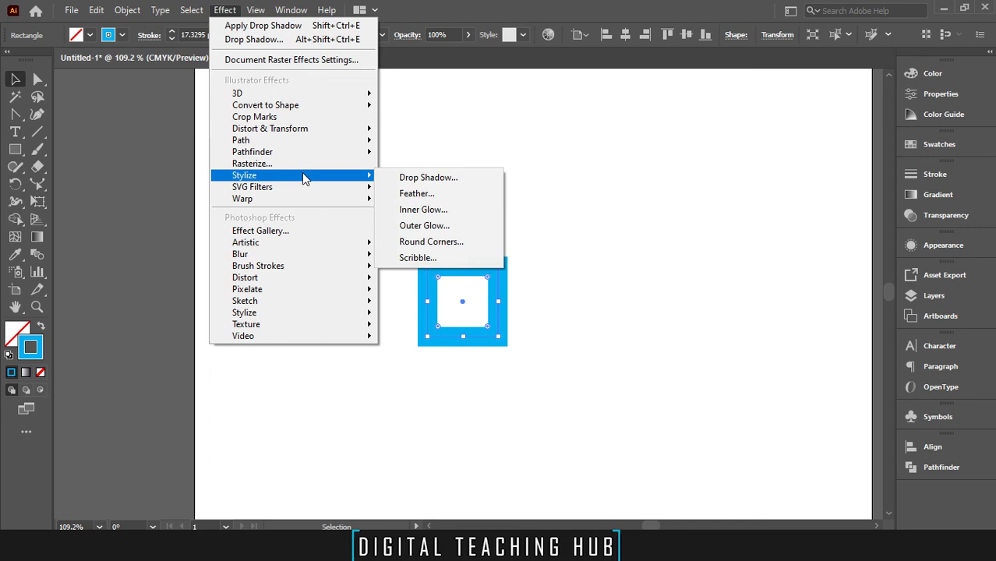
left_click(442, 178)
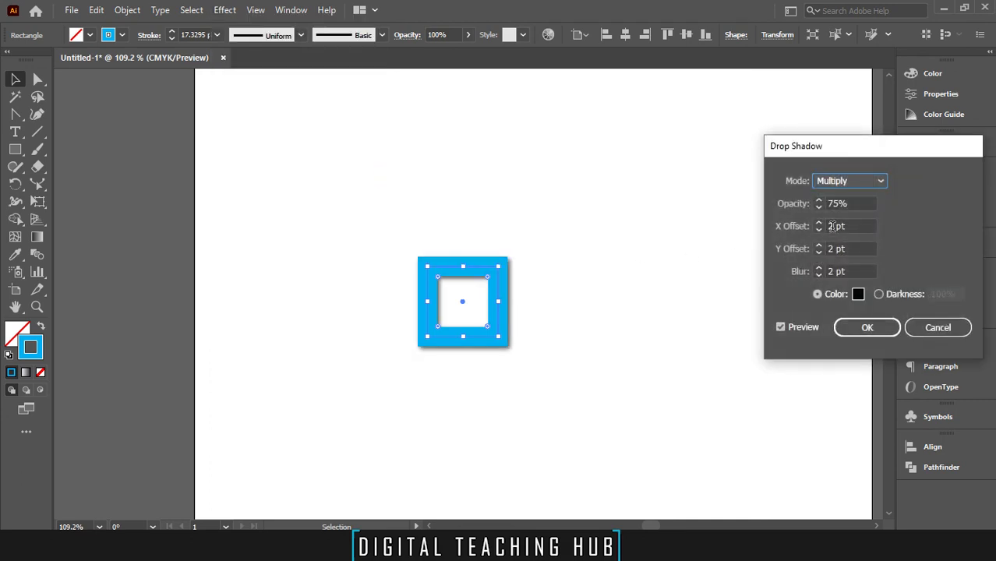
double_click(833, 227)
type("1")
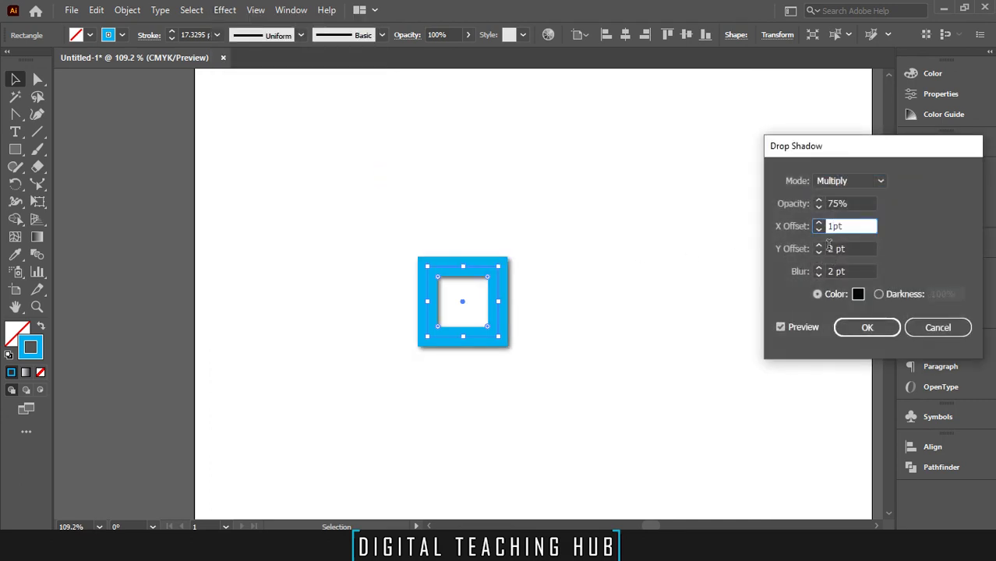
double_click(830, 248)
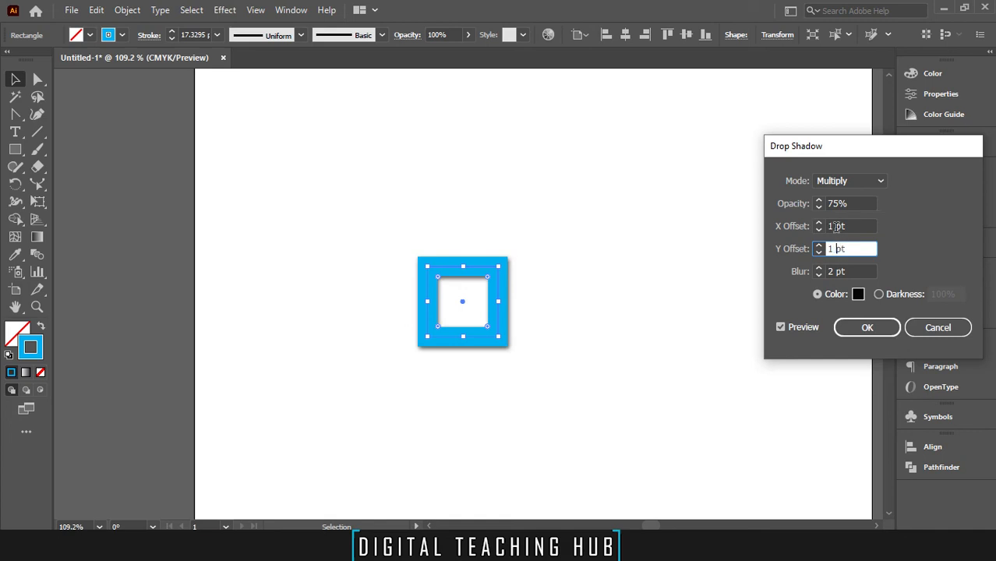
left_click(836, 227)
- Set the shadow's blur to 1 pt and its opacity to 83%, and apply the effect
double_click(831, 271)
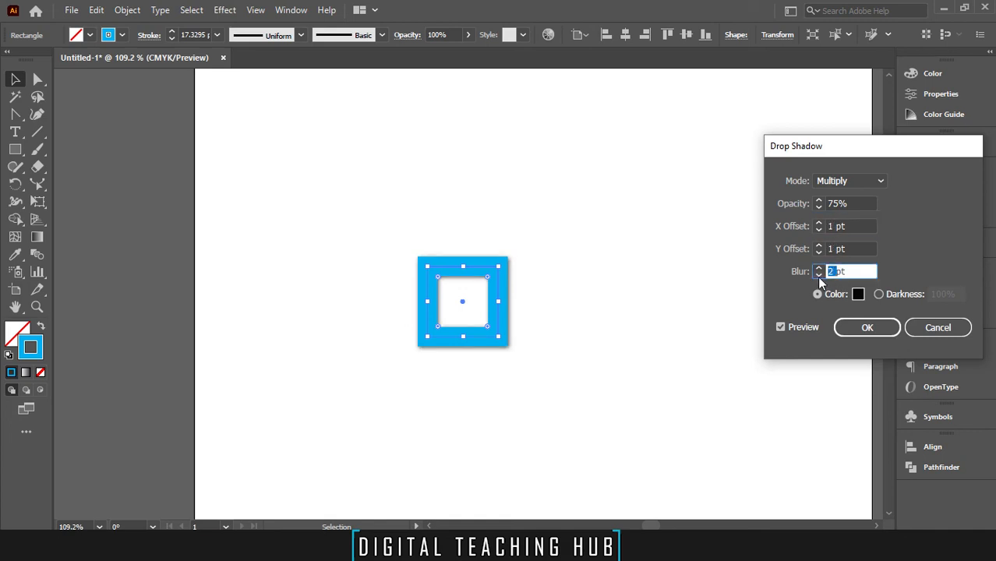
type("0")
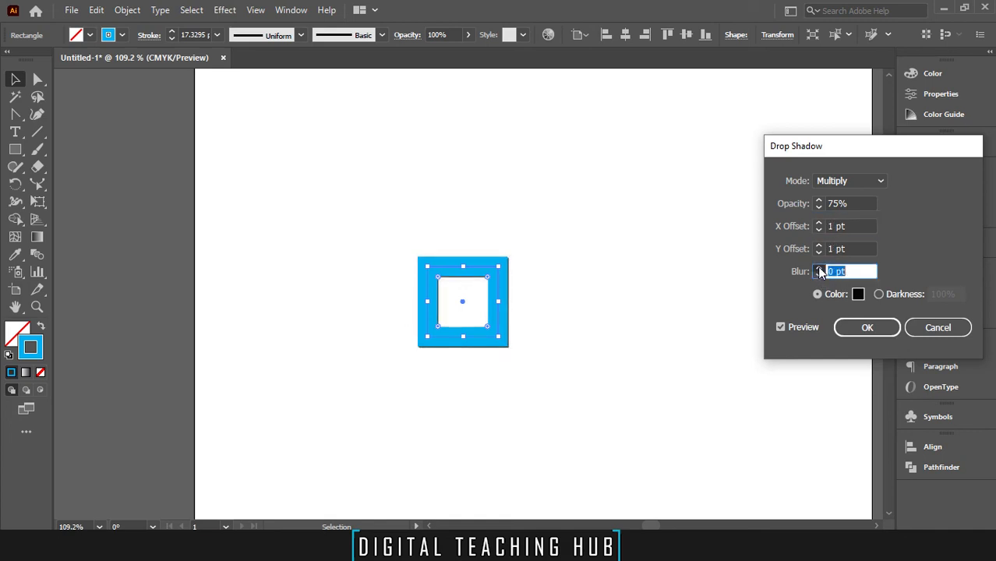
left_click(818, 268)
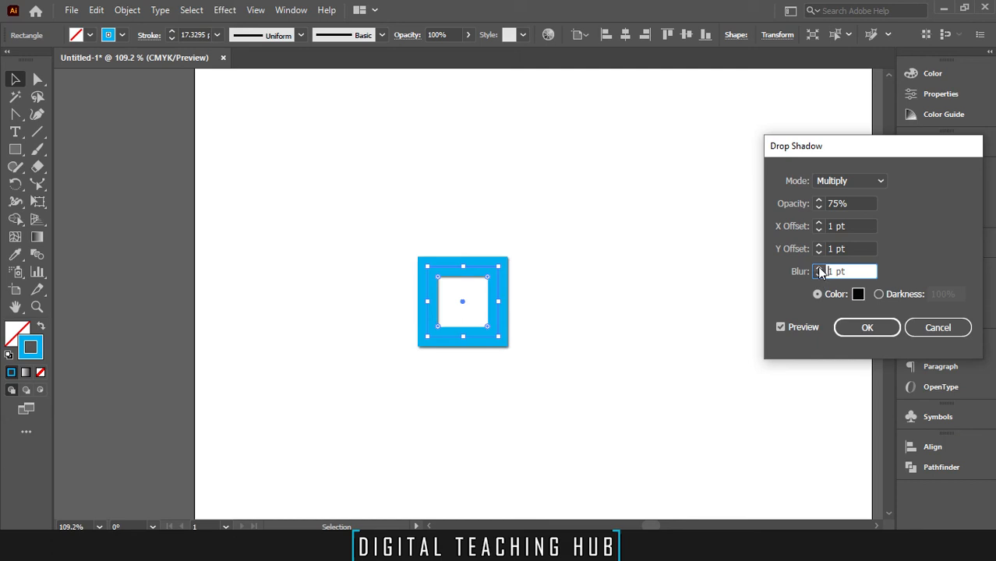
left_click(818, 200)
left_click(818, 200)
left_click(818, 200)
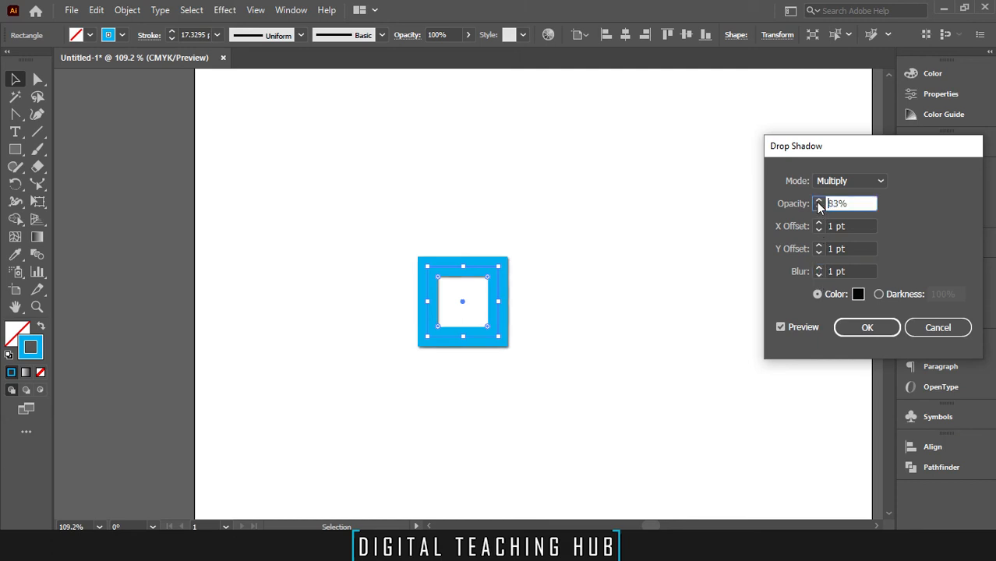
left_click(866, 328)
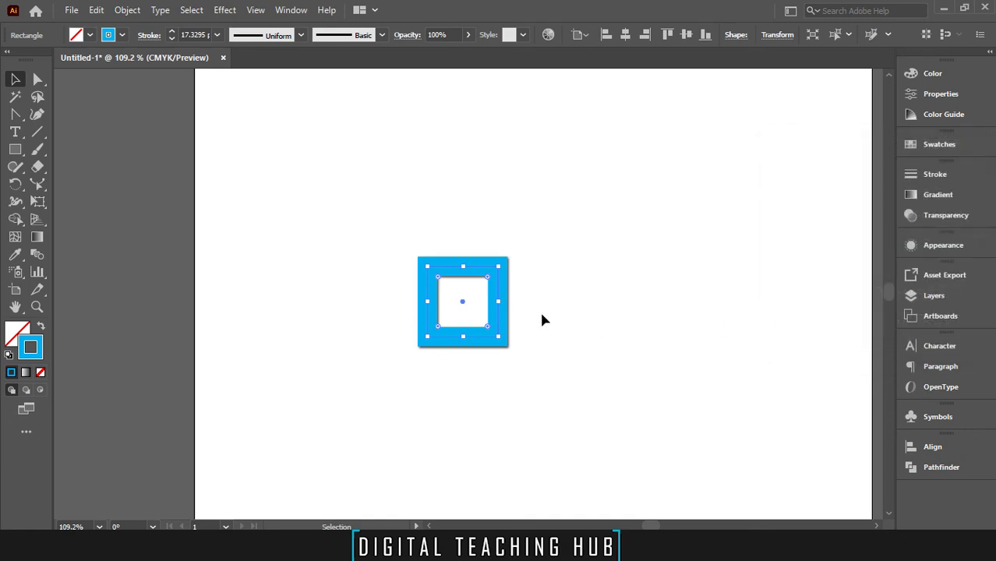
- Make an enlarged copy of the square with the Scale tool, centered on the original, with a stroke of about 21 pt
left_click(36, 200)
left_click(39, 183)
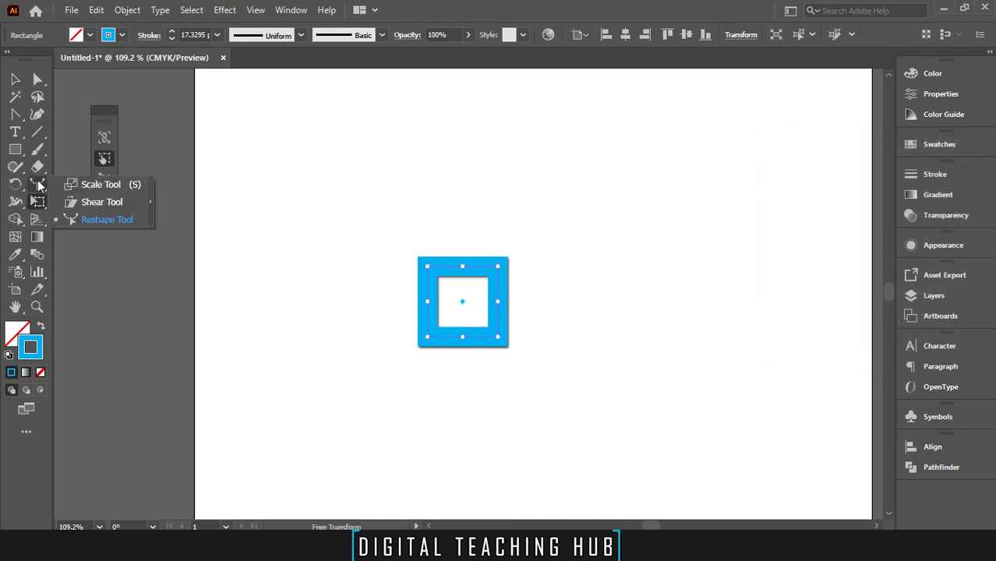
left_click(99, 184)
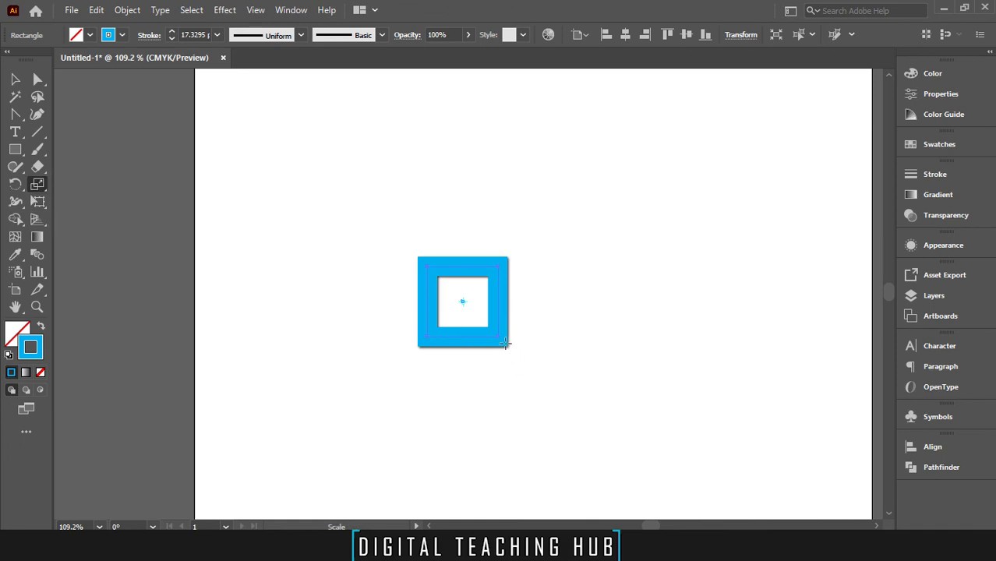
left_click_drag(499, 336, 505, 349)
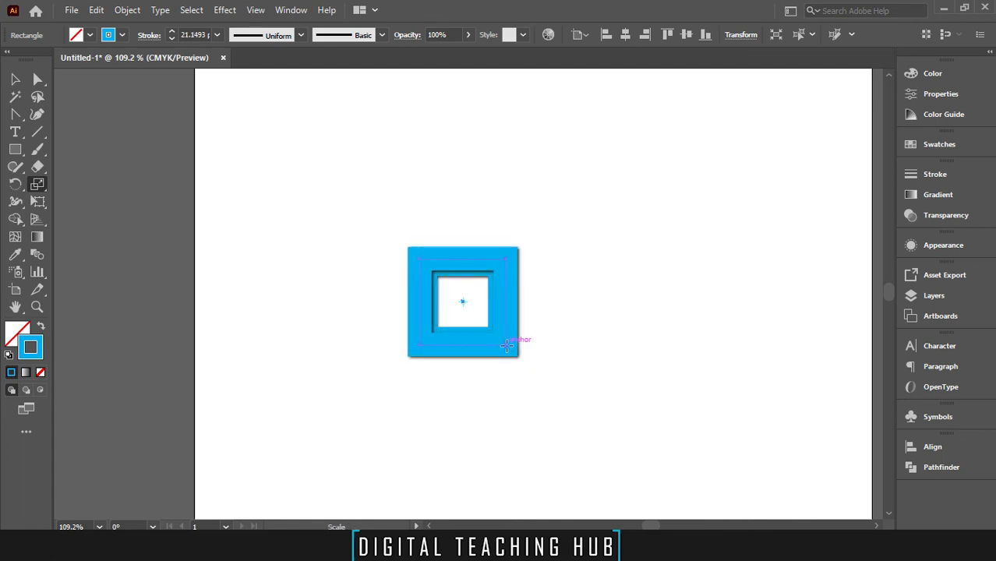
- Repeat the scaled copy six times to build concentric squares that grow outward
key("v")
key("ctrl+d")
key("ctrl+d")
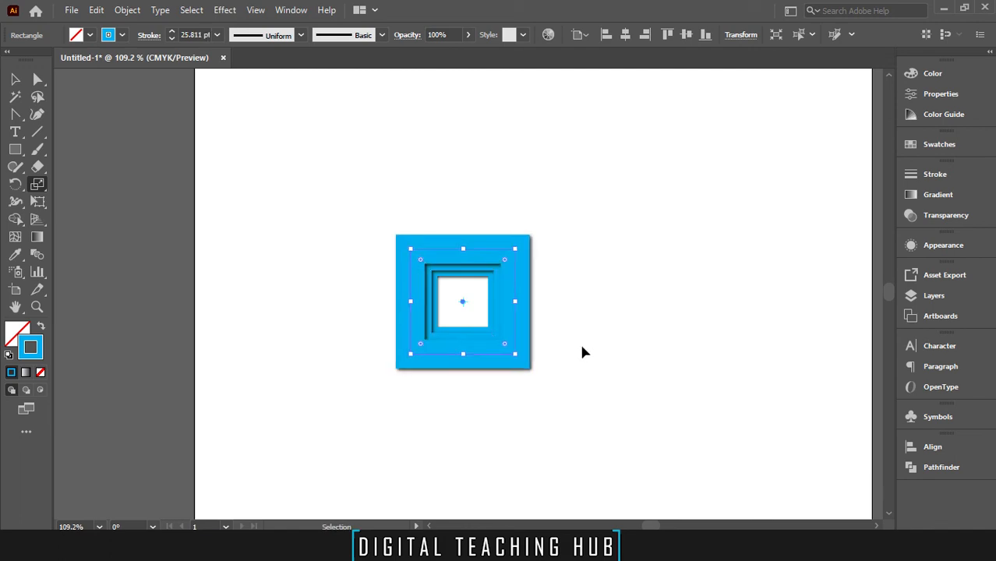
key("ctrl+d")
key("ctrl+d")
key("ctrl+d")
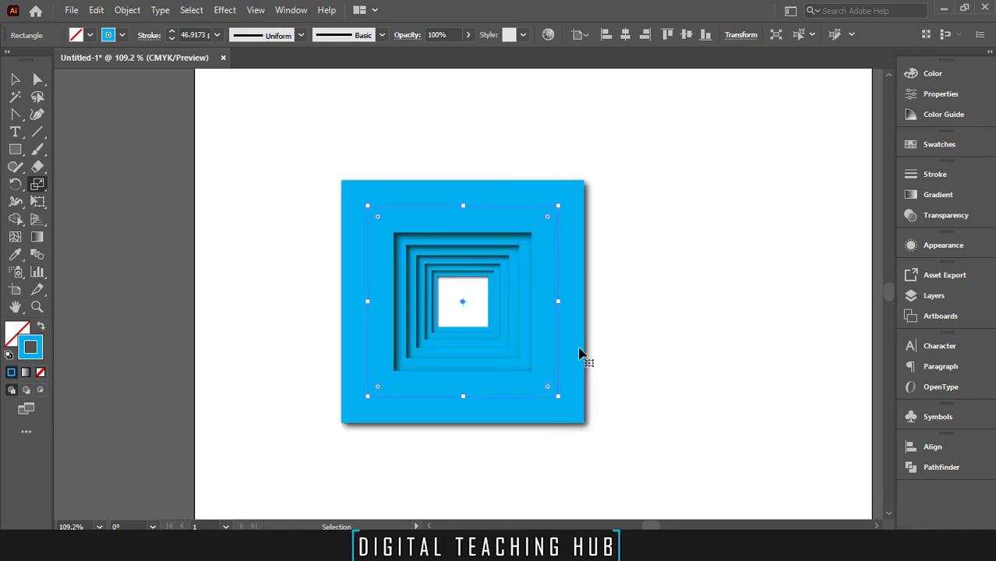
key("ctrl+d")
key("s")
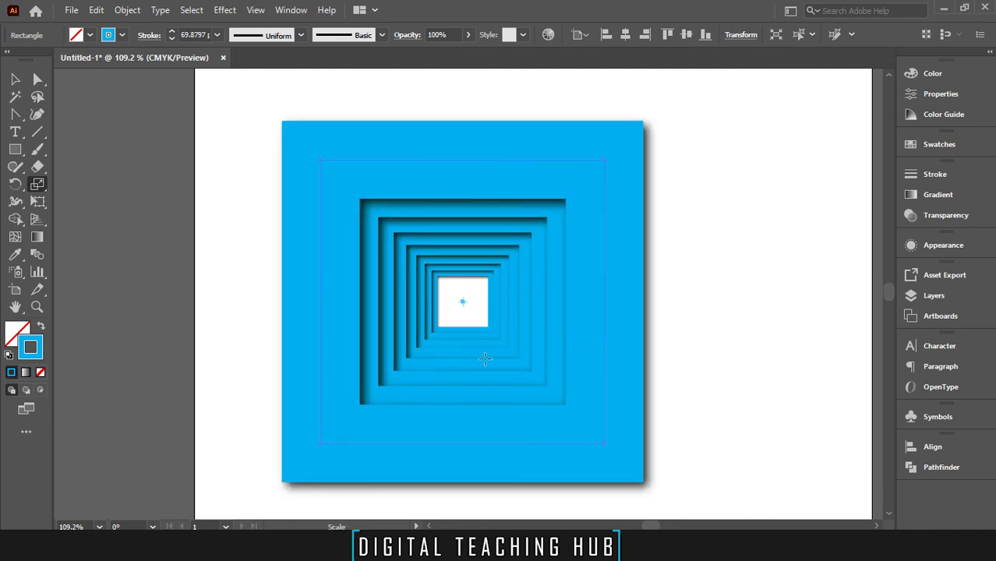
- Recolor the outermost square's stroke with the light green swatch C=75 M=0 Y=100 K=0
left_click(19, 80)
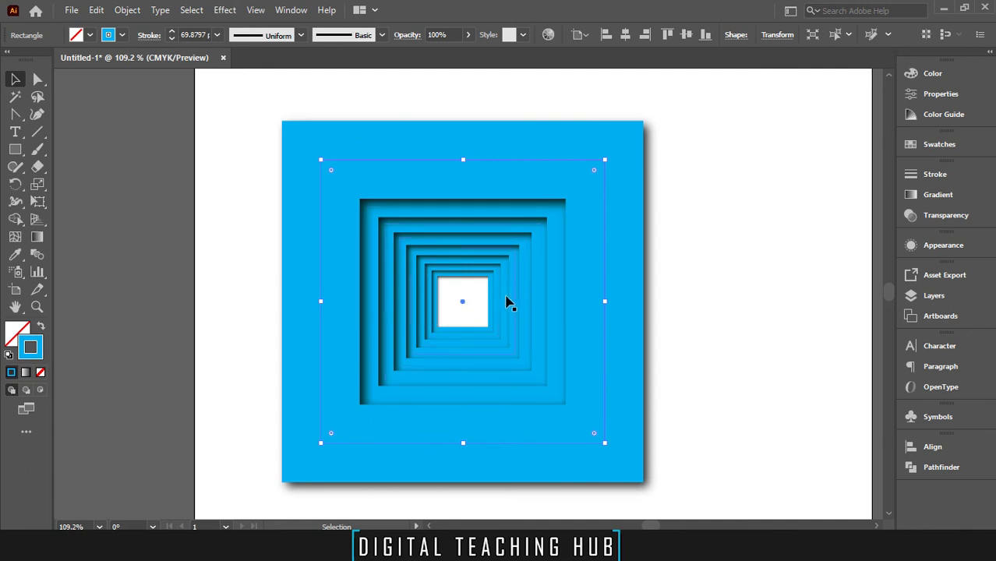
key("ctrl+space")
left_click_drag(730, 250, 710, 258)
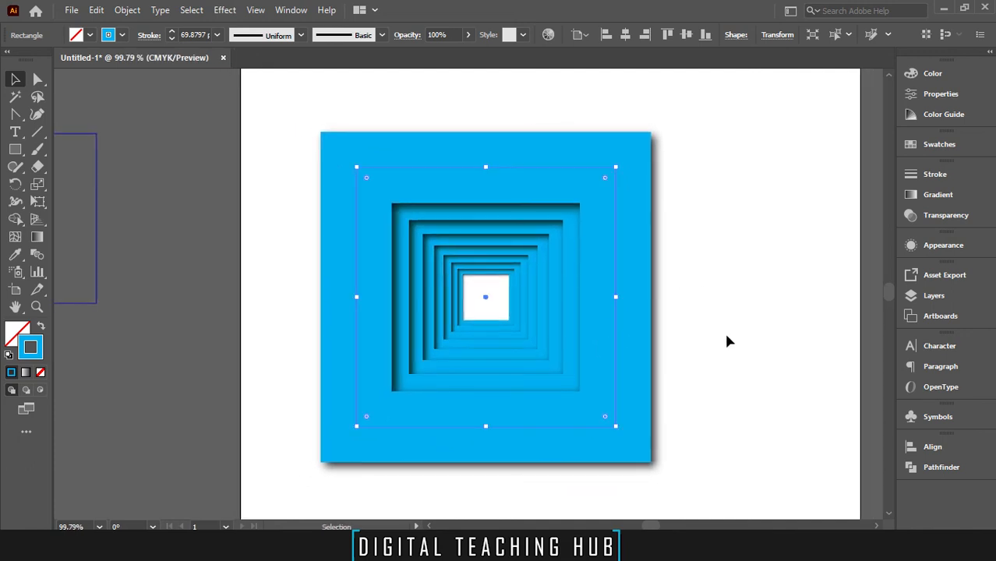
key("space")
left_click_drag(726, 335, 684, 312)
key("ctrl+space")
key("space")
left_click_drag(681, 271, 682, 316)
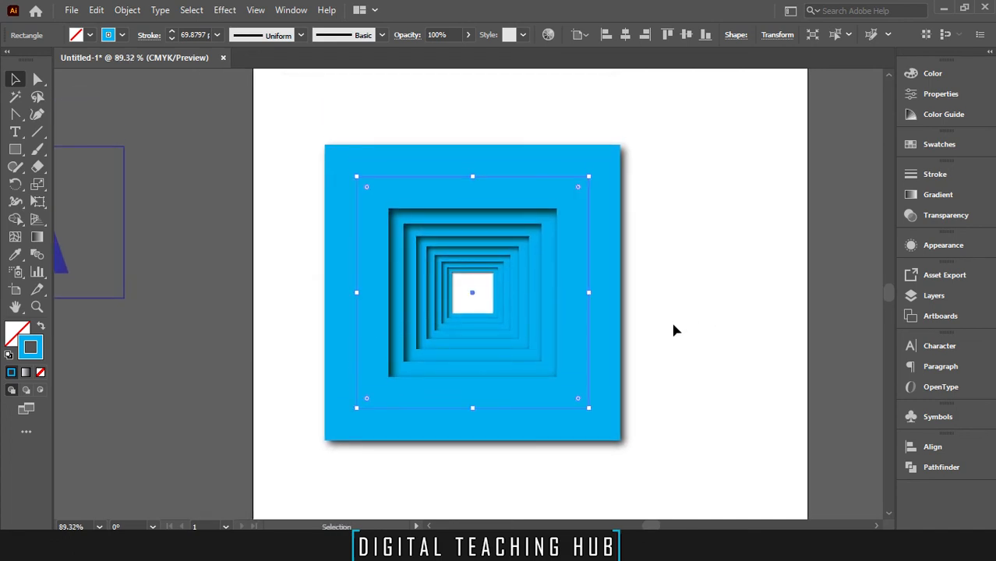
key("x")
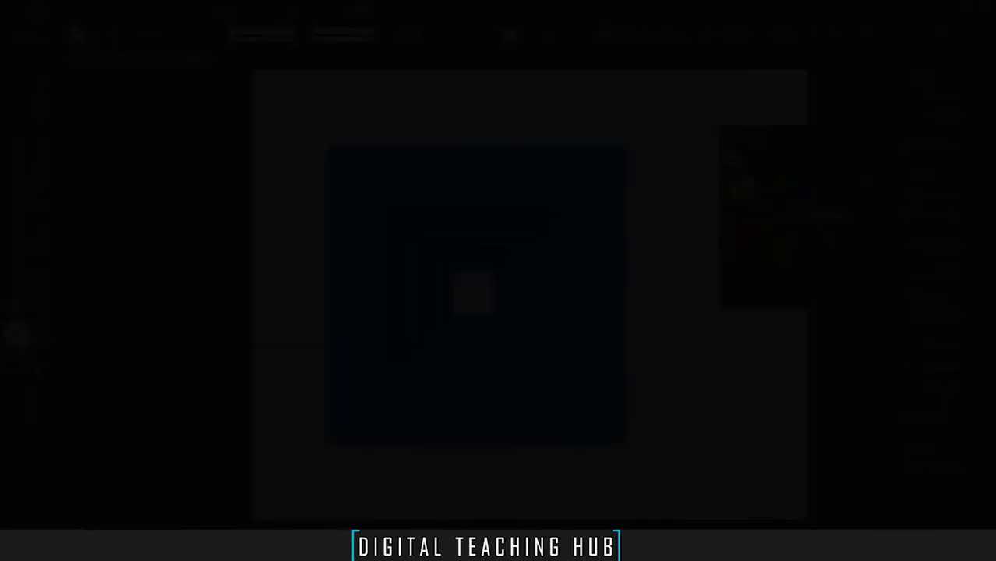
left_click(41, 350)
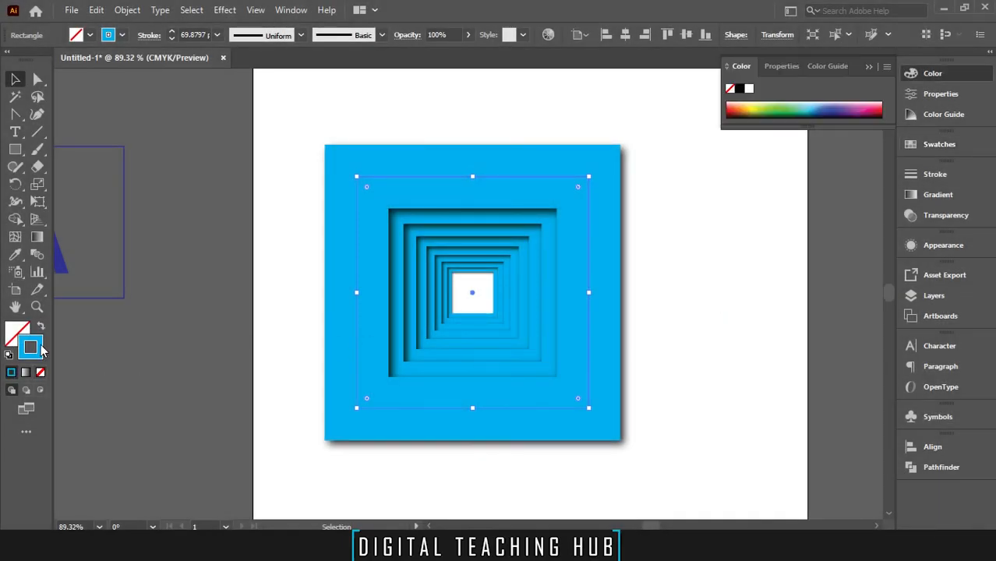
left_click(943, 148)
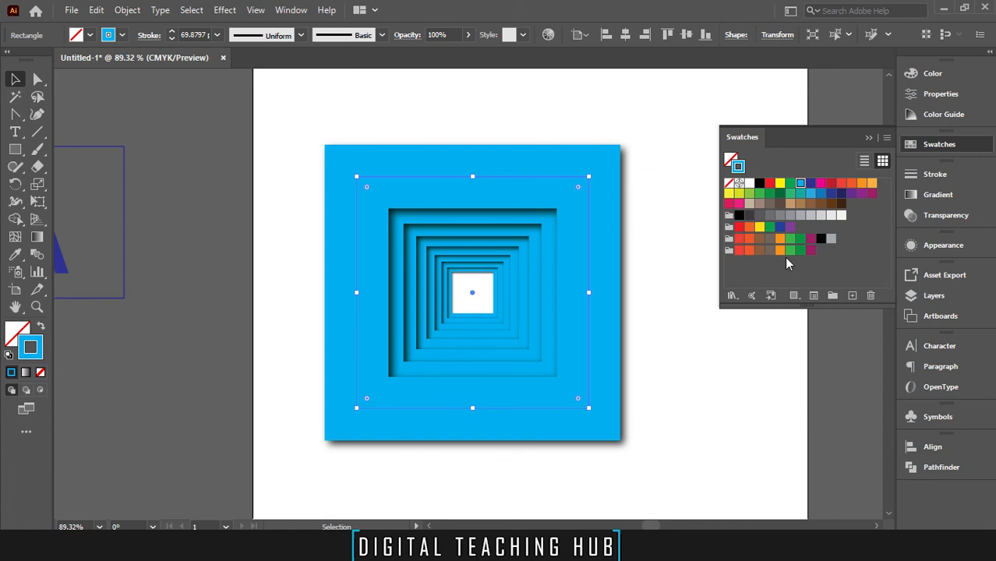
left_click(789, 250)
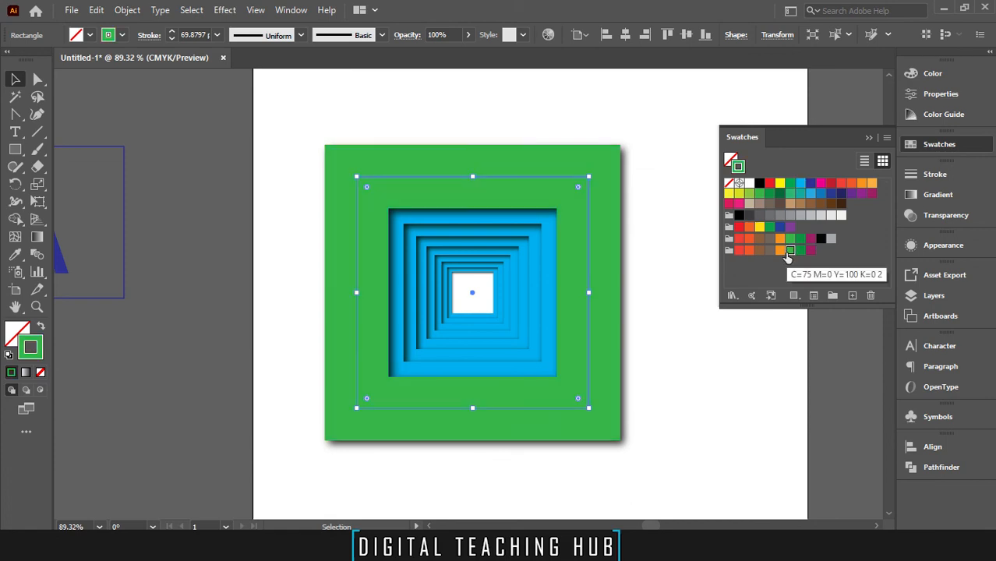
- Recolor the next three squares' strokes red, orange and purple-magenta, working inward from the green one
left_click(534, 231)
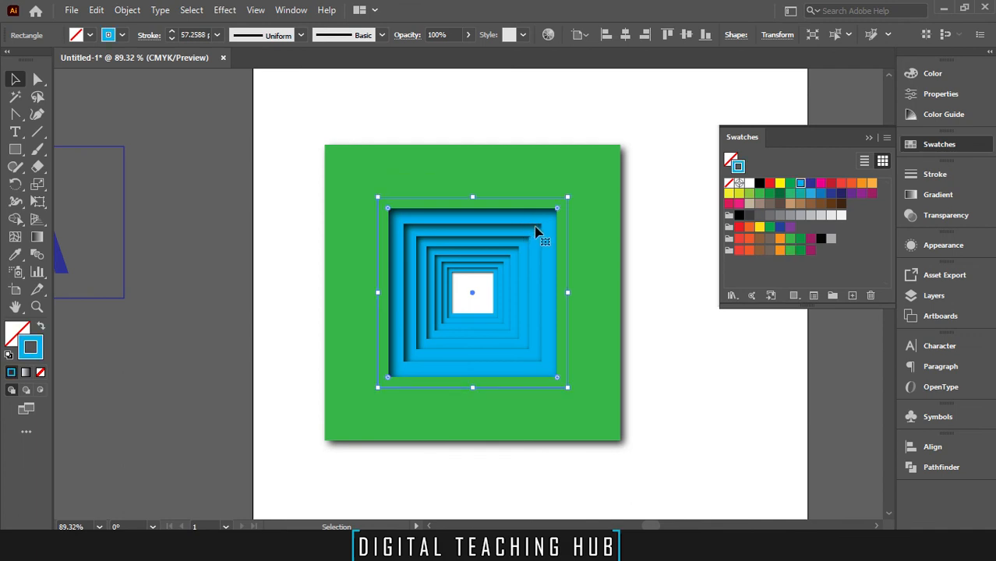
left_click(739, 250)
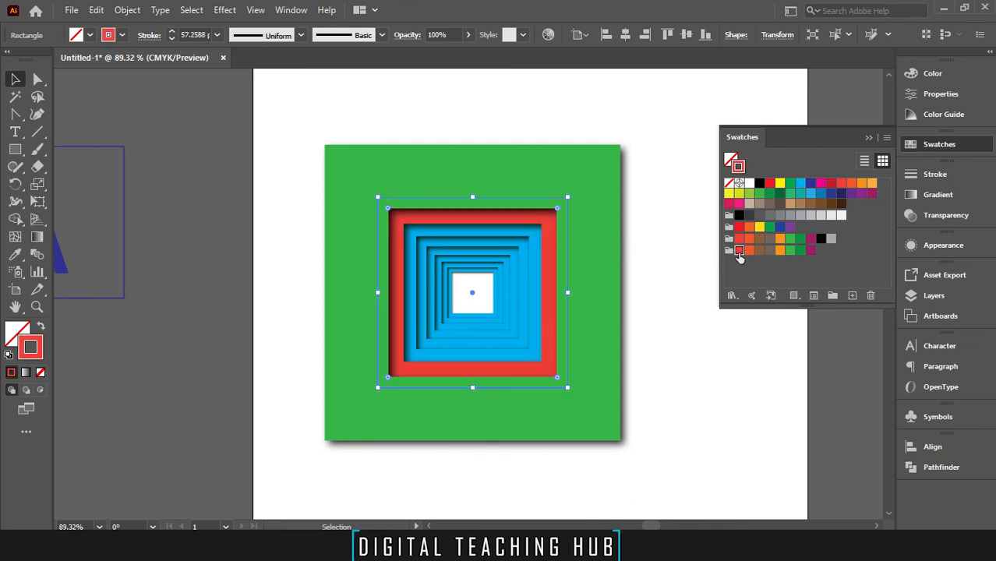
left_click(531, 265)
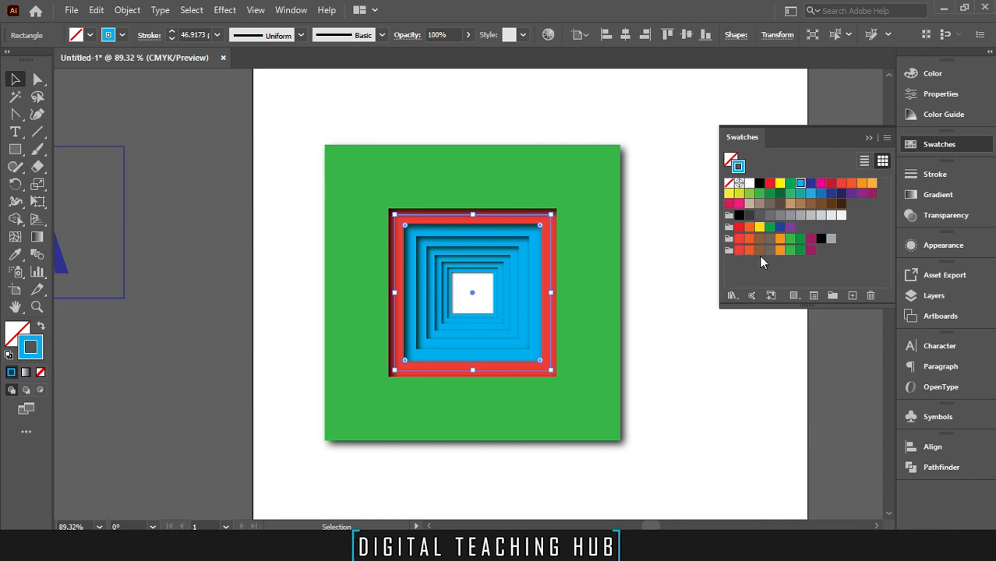
left_click(779, 250)
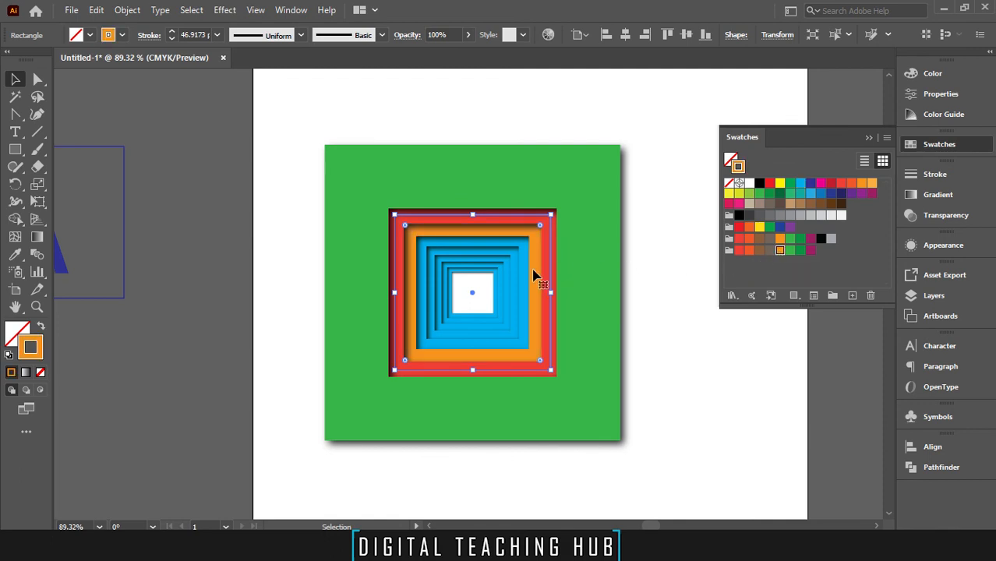
left_click(524, 281)
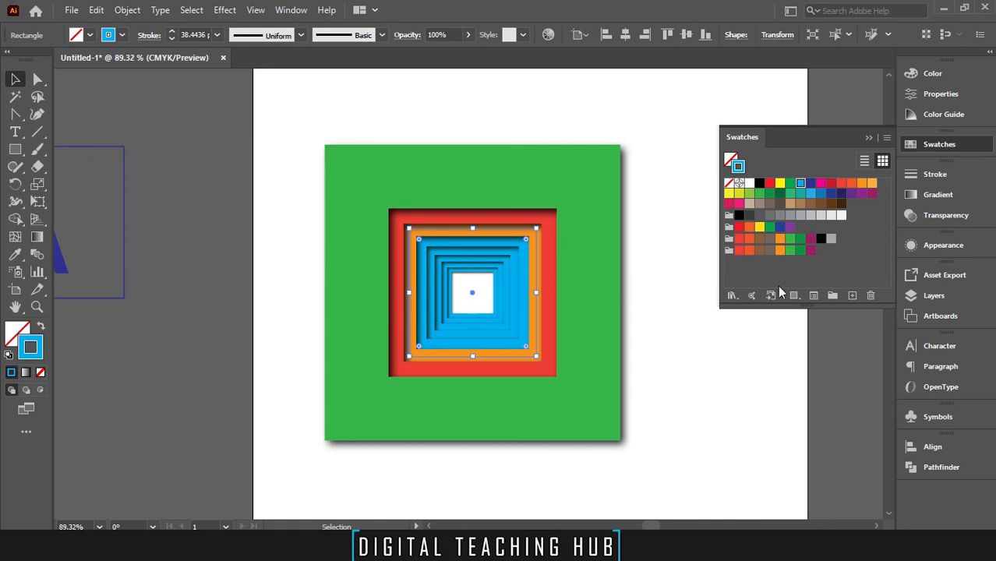
left_click(810, 250)
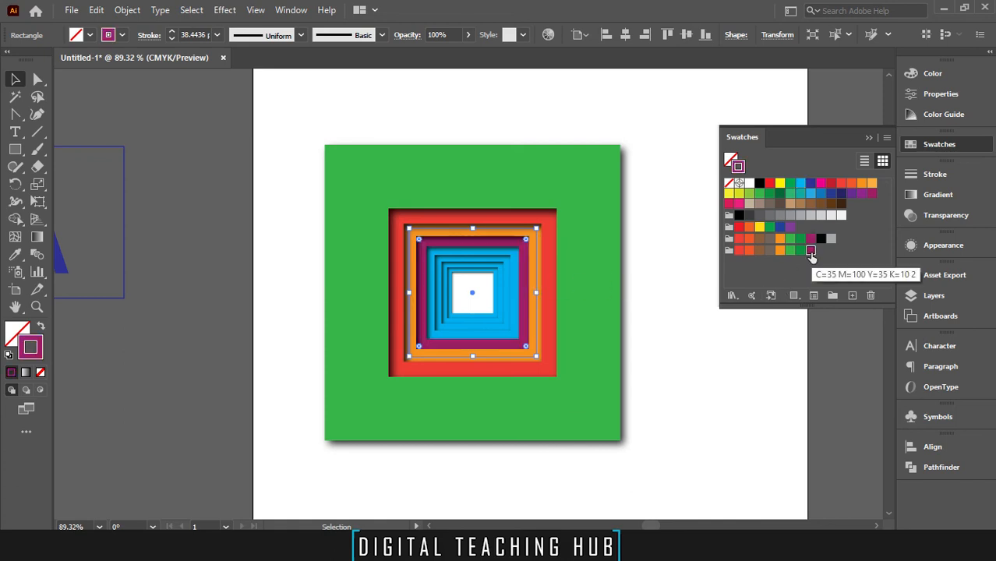
- Recolor the strokes of the next two squares inside the purple one orange-red and brown
left_click(513, 295)
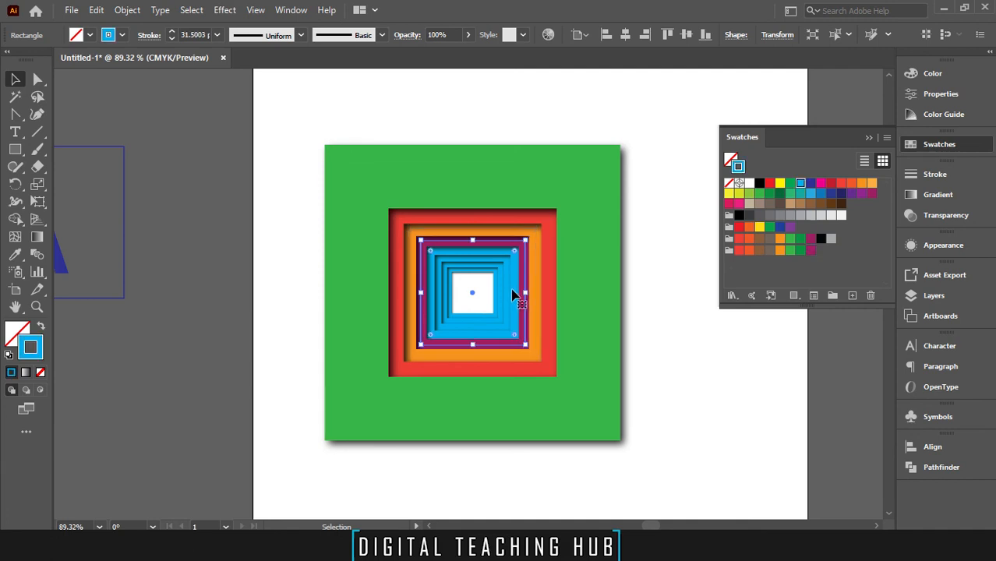
left_click(748, 250)
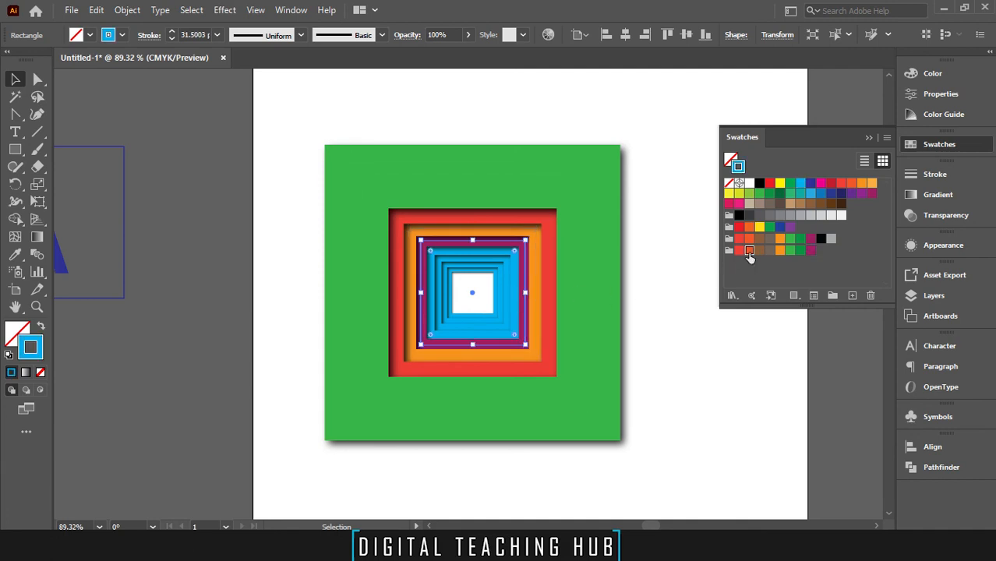
left_click(506, 302)
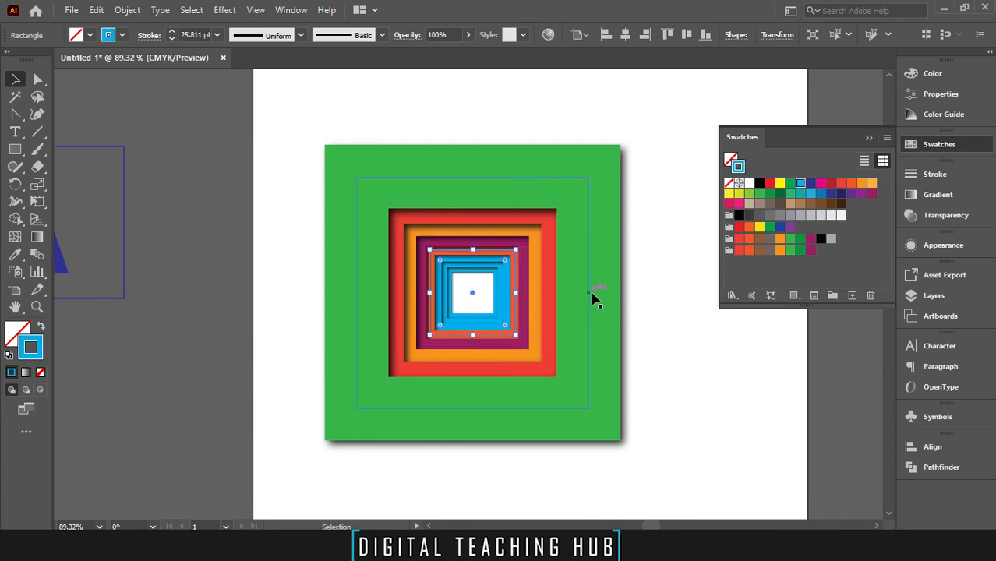
left_click(759, 250)
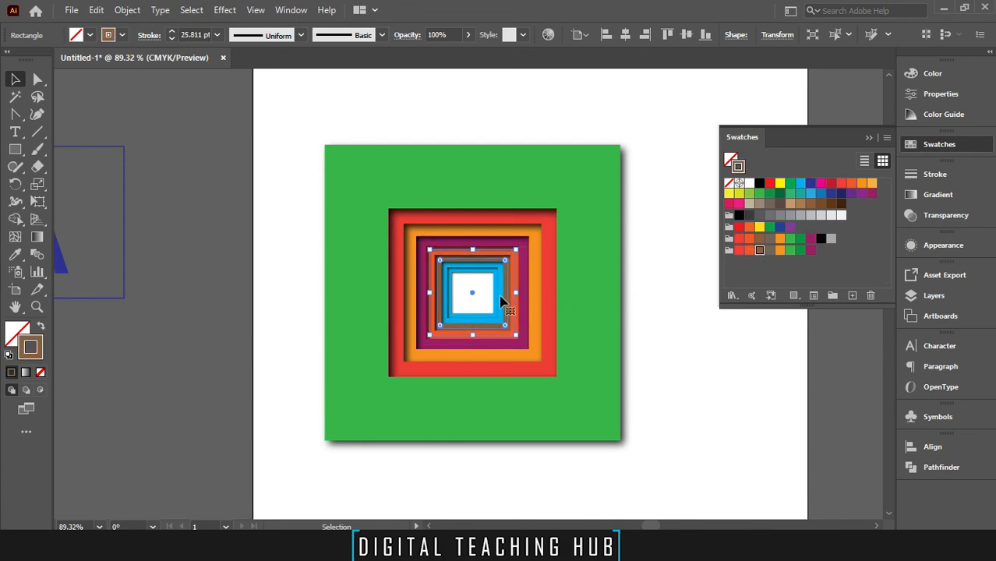
- Recolor the strokes of the two innermost squares dark green and gray-brown, working inward from the brown one
left_click(501, 301)
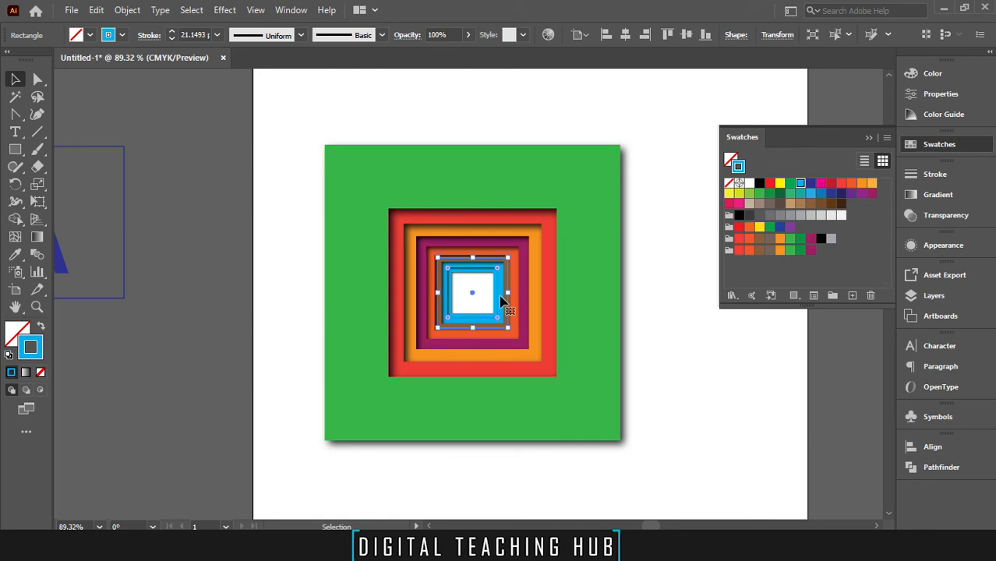
left_click(800, 250)
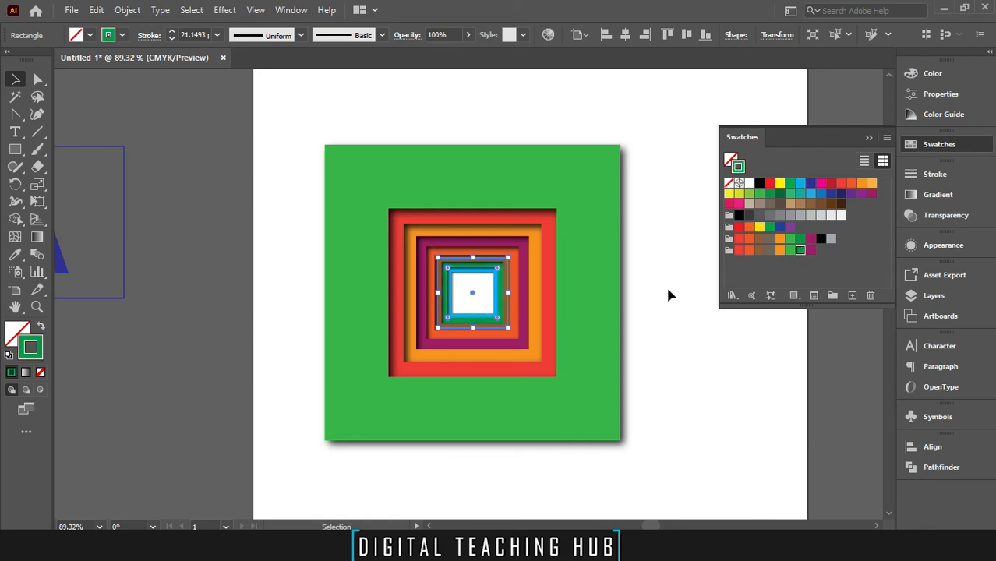
left_click(494, 289)
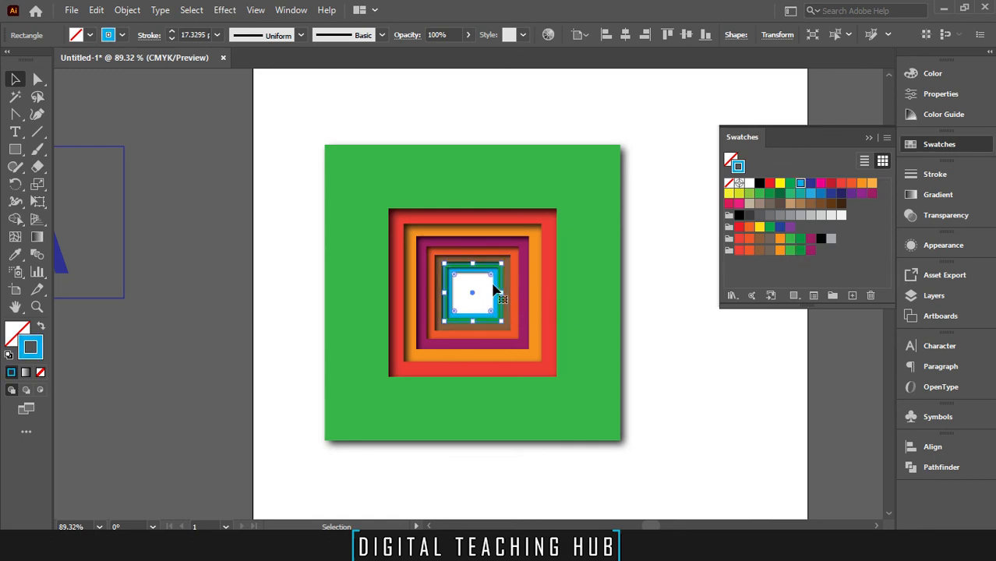
left_click(769, 250)
left_click(941, 148)
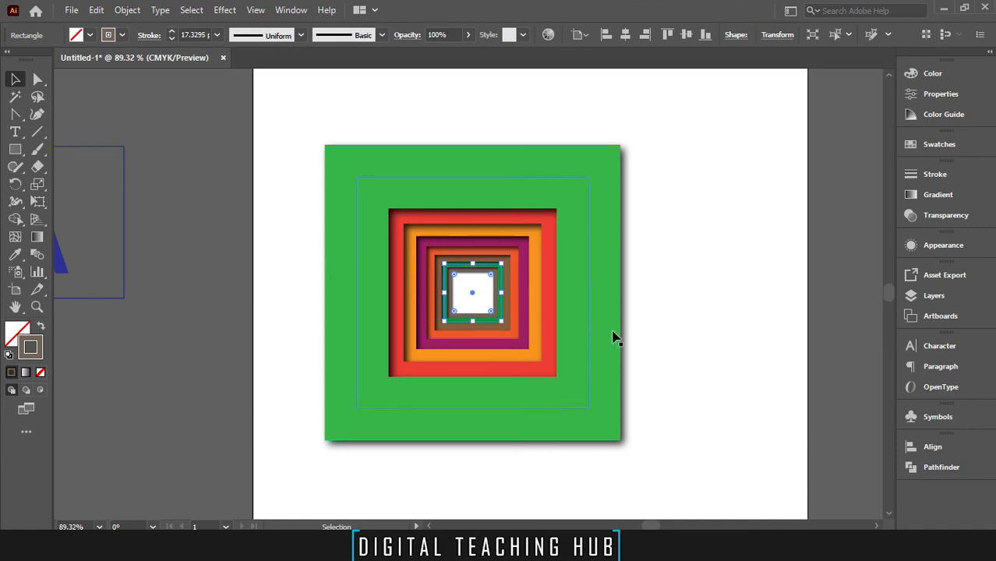
left_click(676, 333)
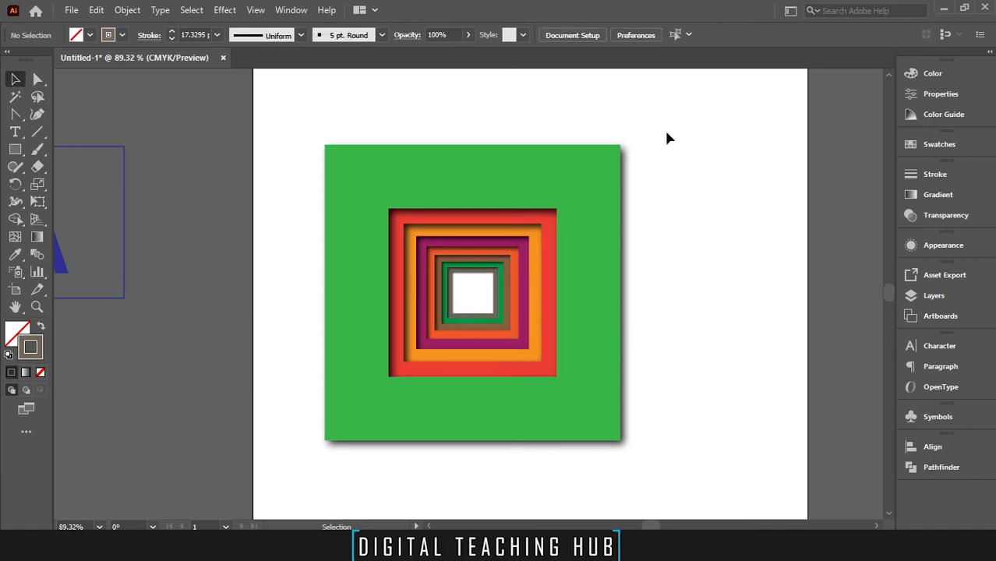
- Enlarge all the concentric squares together proportionally to about three quarters of the artboard's width
left_click_drag(665, 138, 282, 454)
left_click_drag(710, 380, 669, 372)
left_click_drag(610, 403, 688, 437)
left_click_drag(758, 366, 702, 264)
left_click(744, 351)
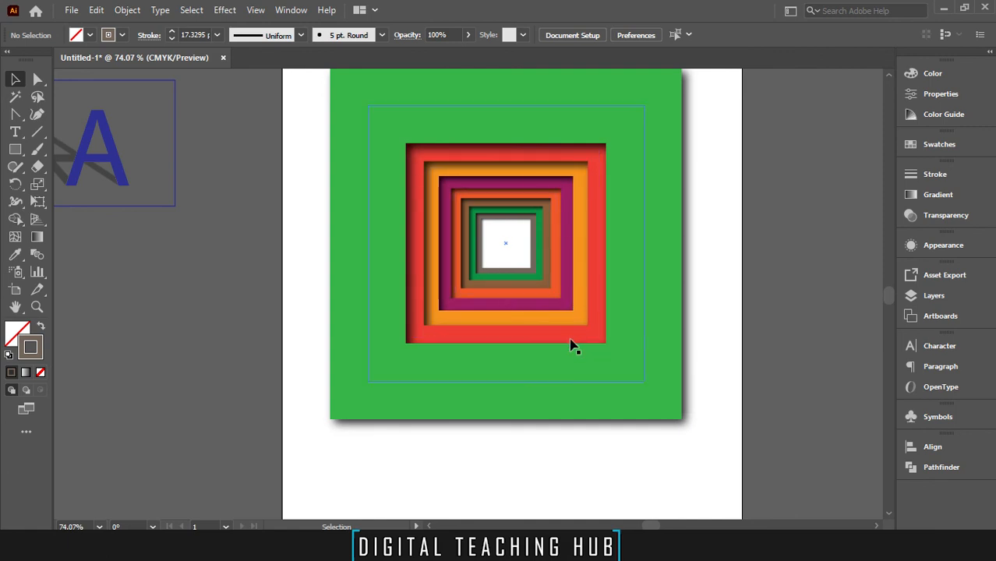
- Rotate the innermost gray-brown square slightly clockwise about its center
scroll(684, 252, "down", 2)
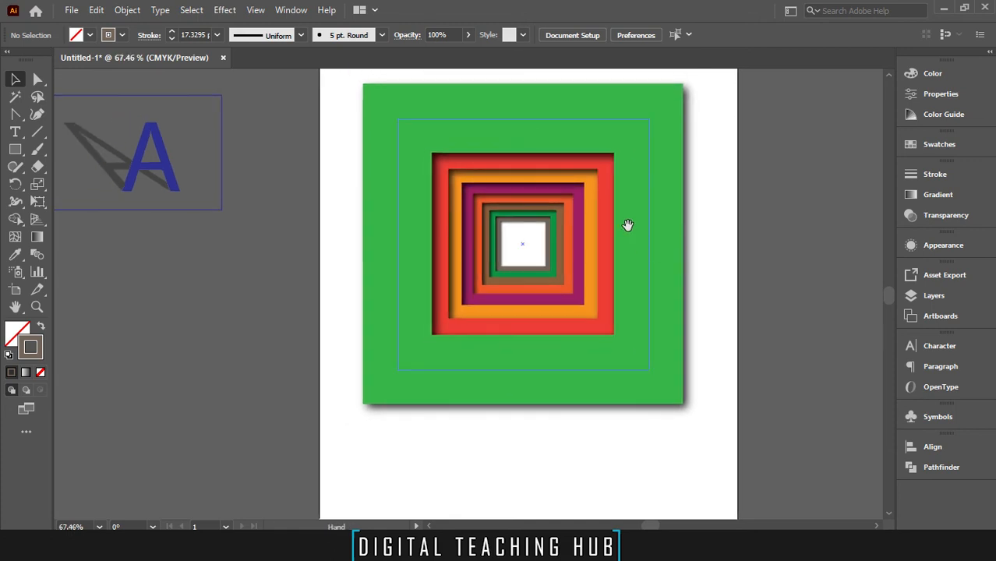
left_click_drag(629, 223, 606, 278)
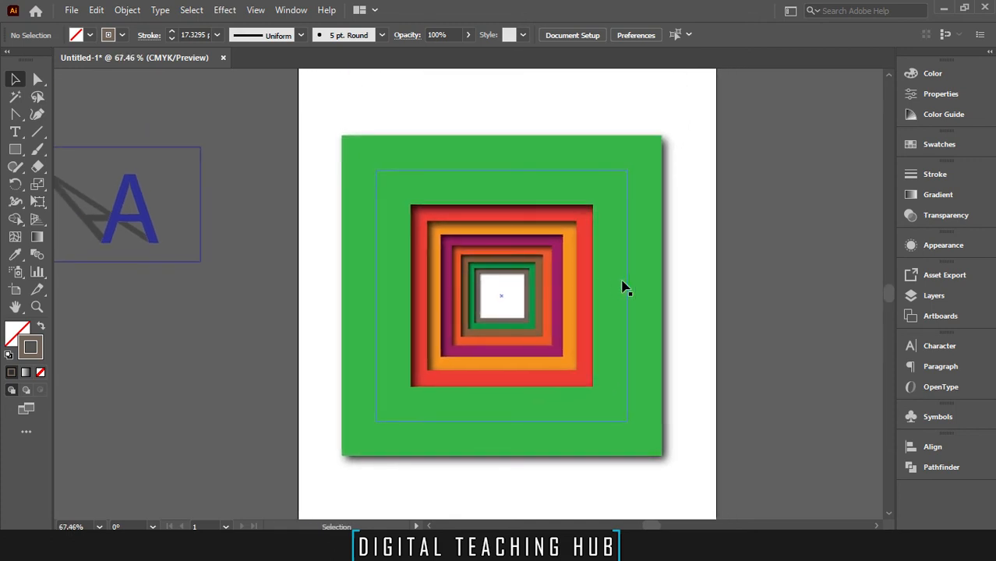
left_click(516, 279)
left_click_drag(535, 266, 539, 270)
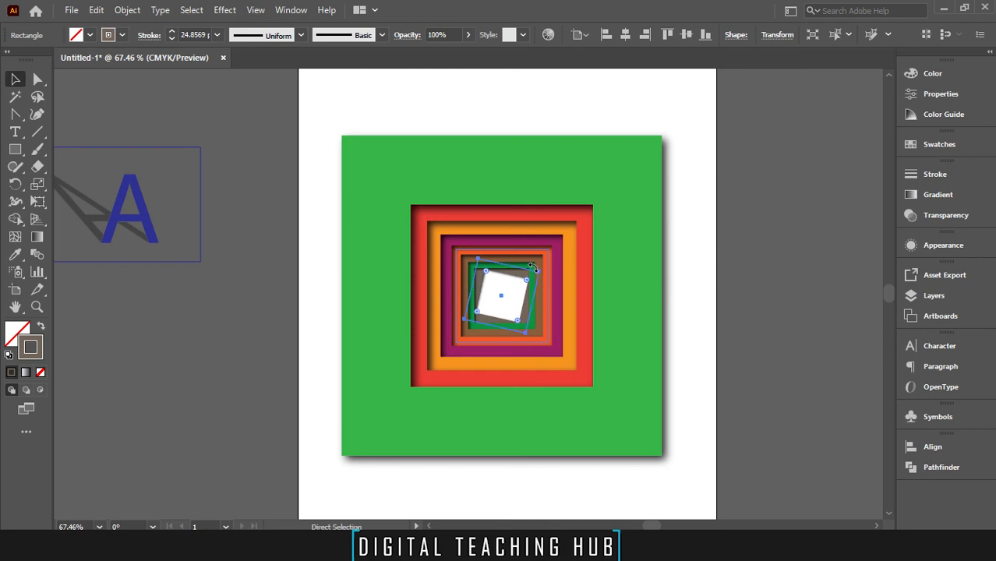
left_click(672, 263)
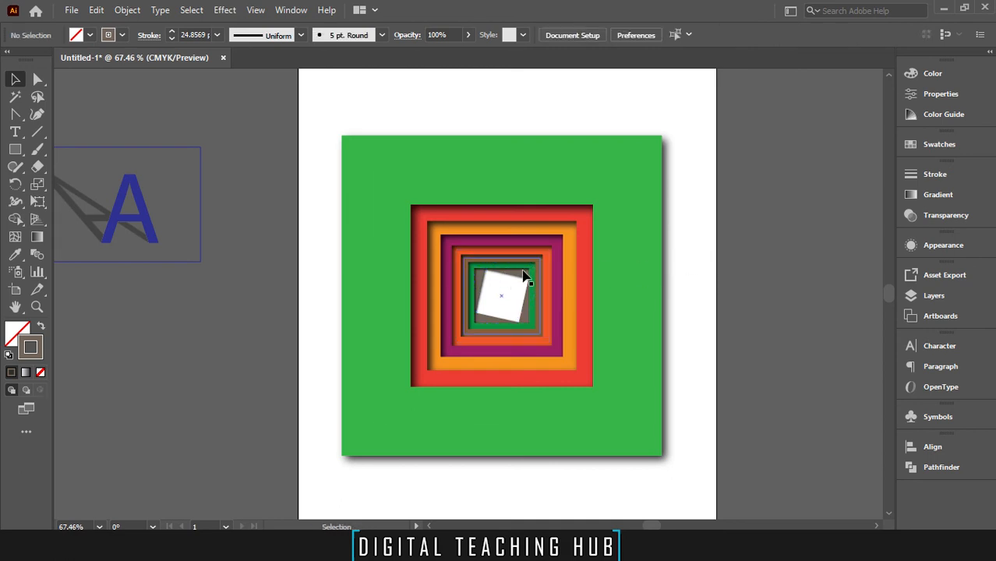
- Rotate the dark green square and the brown square around it slightly clockwise, leaving the orange-red one straight
left_click(540, 257)
left_click_drag(543, 258, 543, 268)
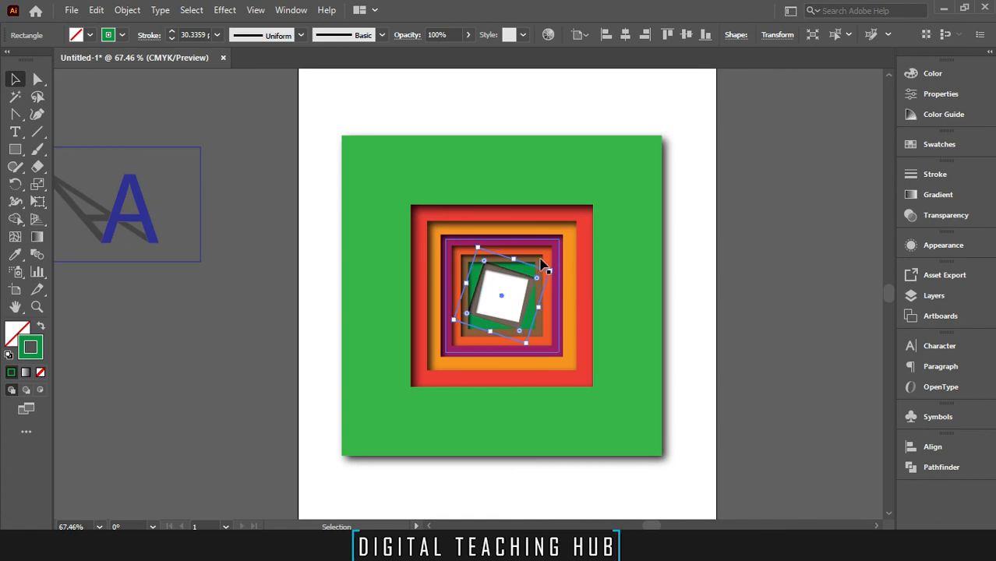
left_click(546, 269)
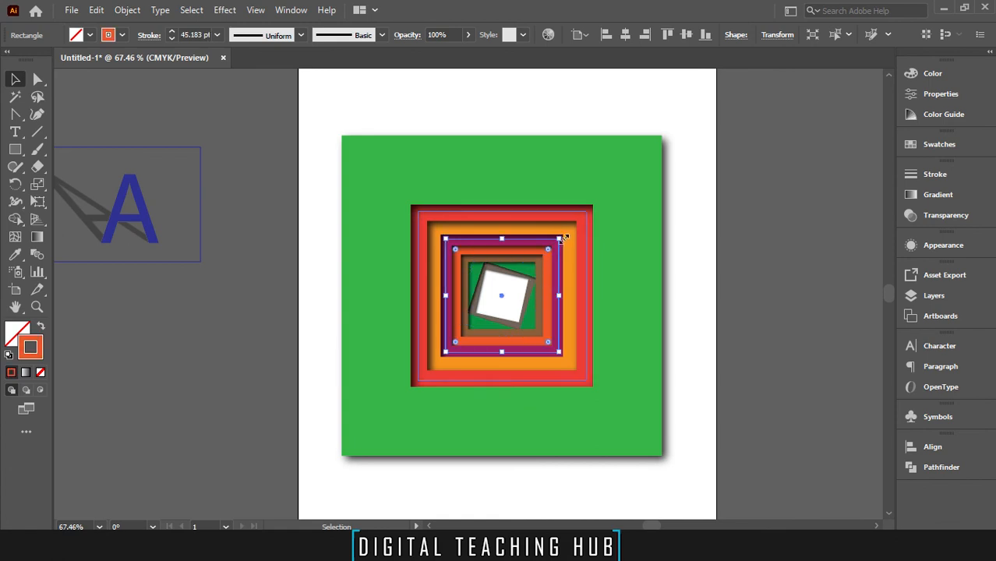
left_click(541, 269)
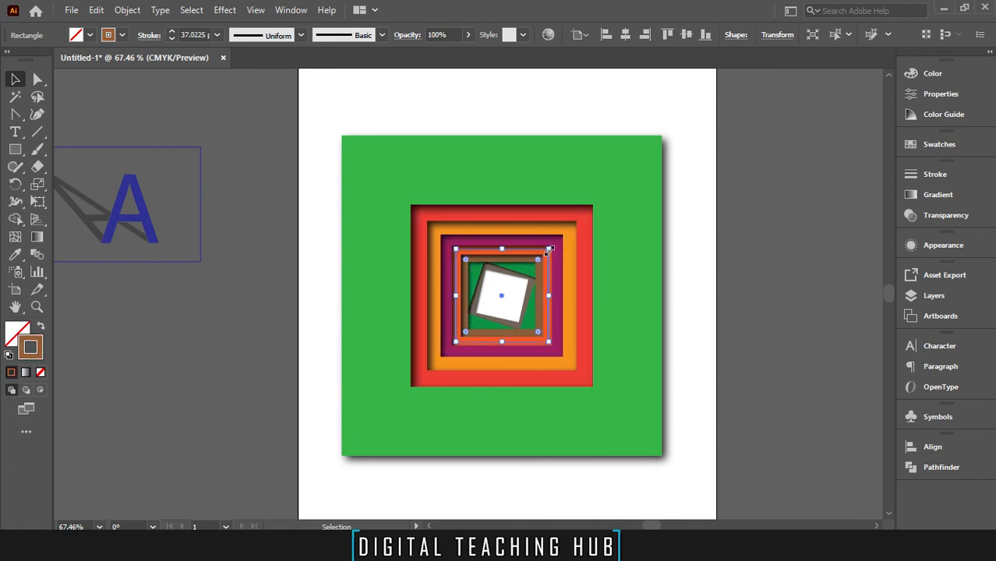
left_click_drag(556, 246, 558, 254)
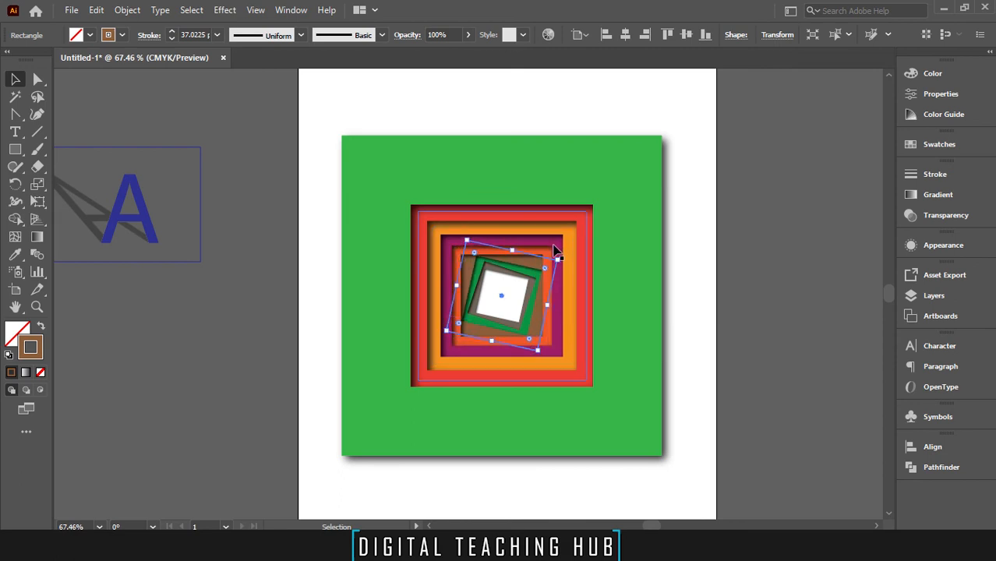
- Rotate the purple-magenta square slightly clockwise about its center and clear the selection
left_click(556, 248)
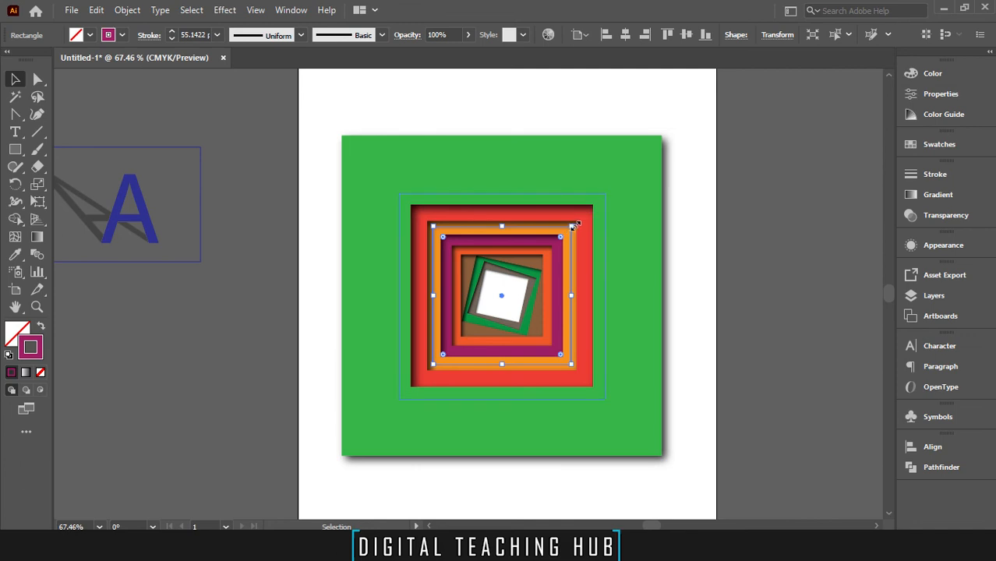
left_click_drag(577, 223, 606, 243)
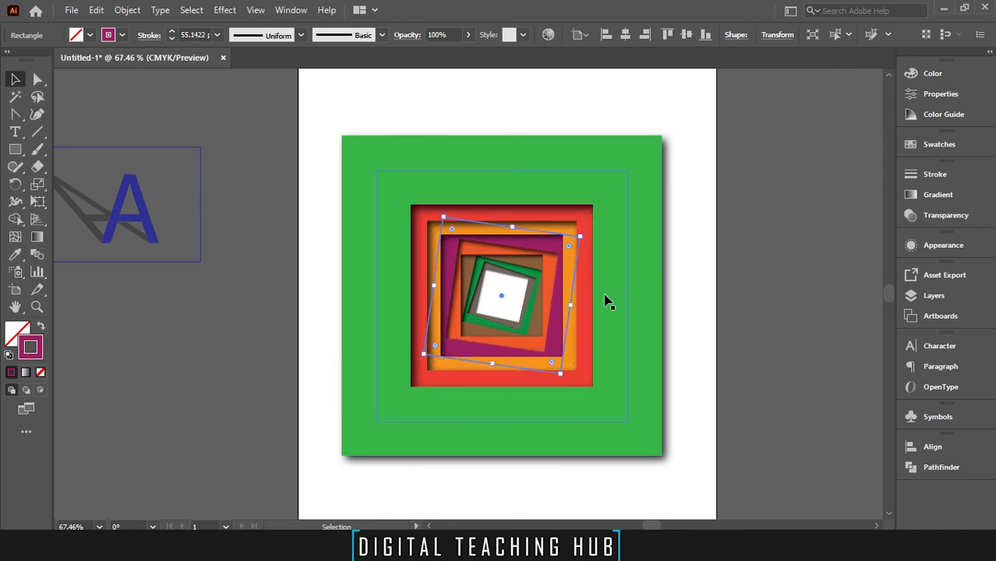
left_click(338, 90)
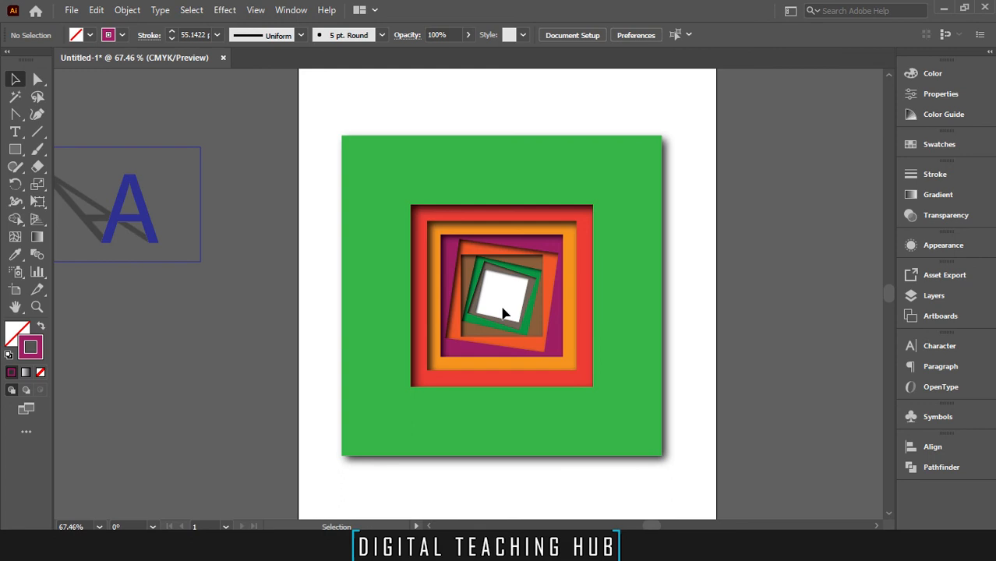